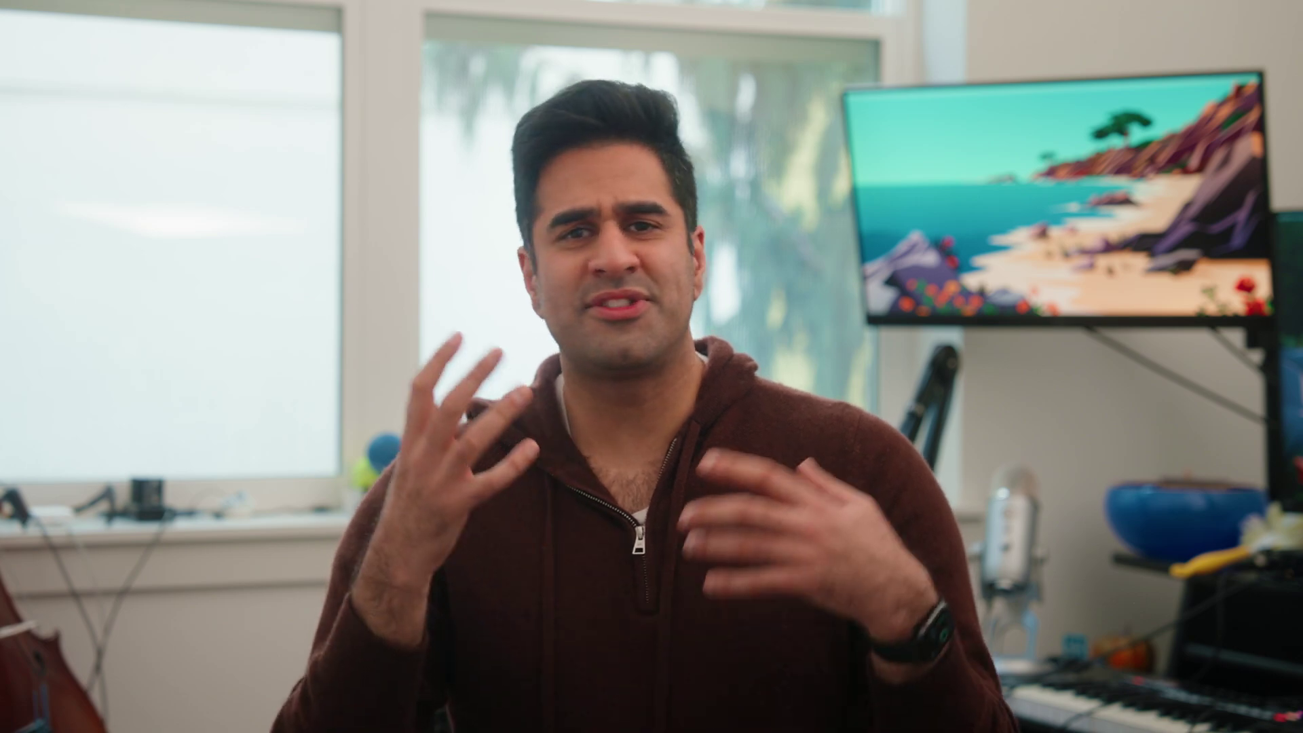
Expand Weapons, WeaponHandling and AK74u in the Actor-Mixer Hierarchy, and look through the Contagion project's events.
left_click(15, 196)
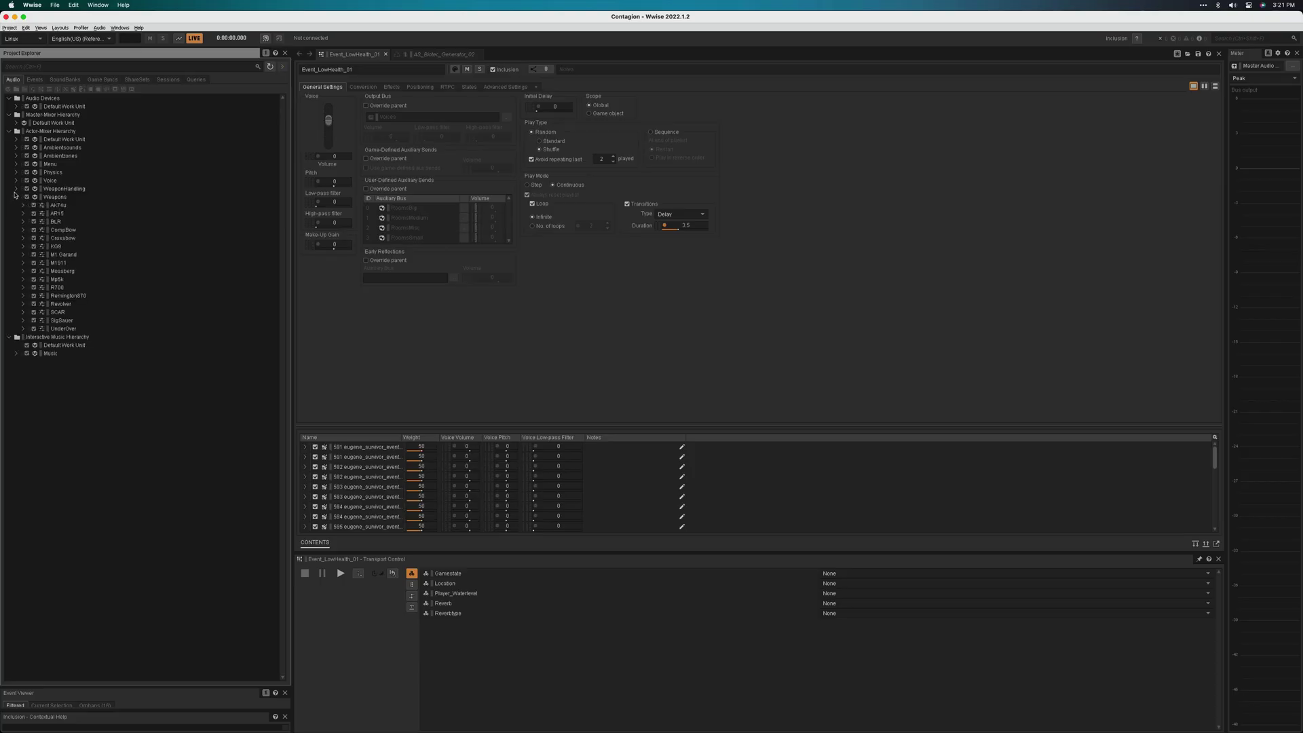
left_click(15, 190)
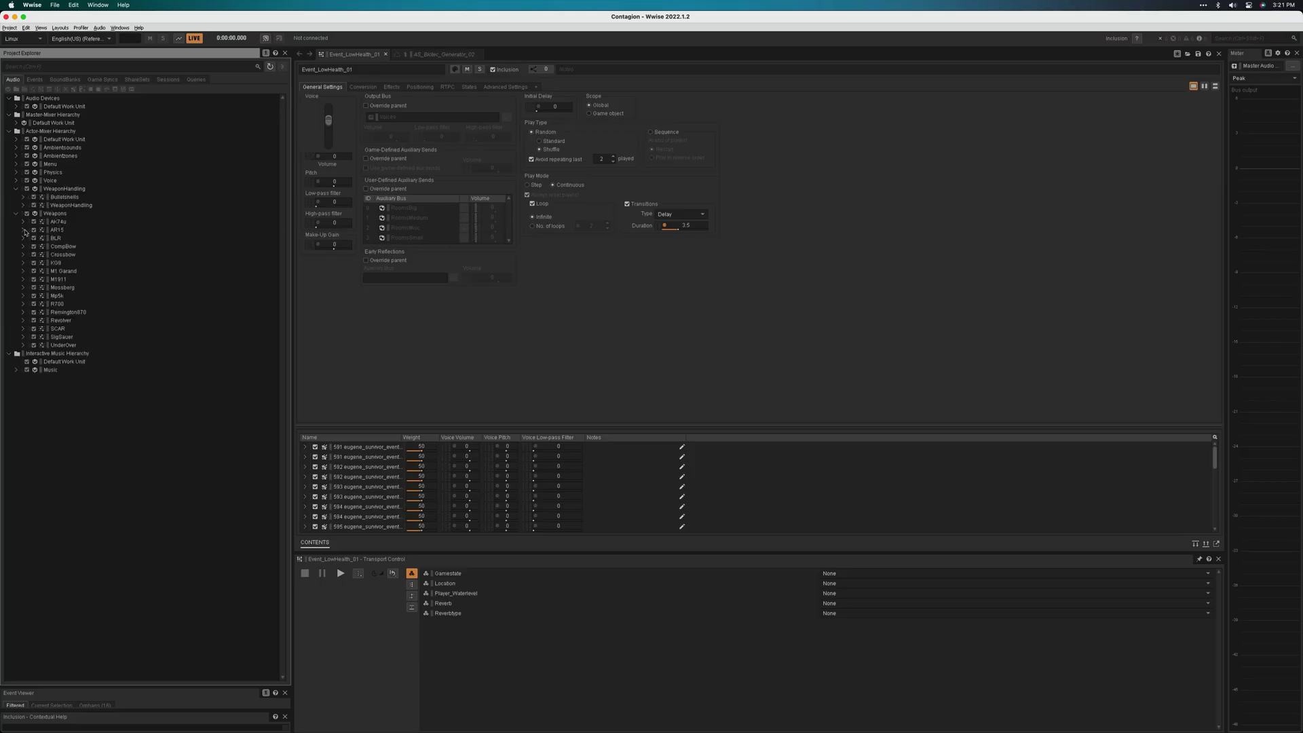
left_click(23, 221)
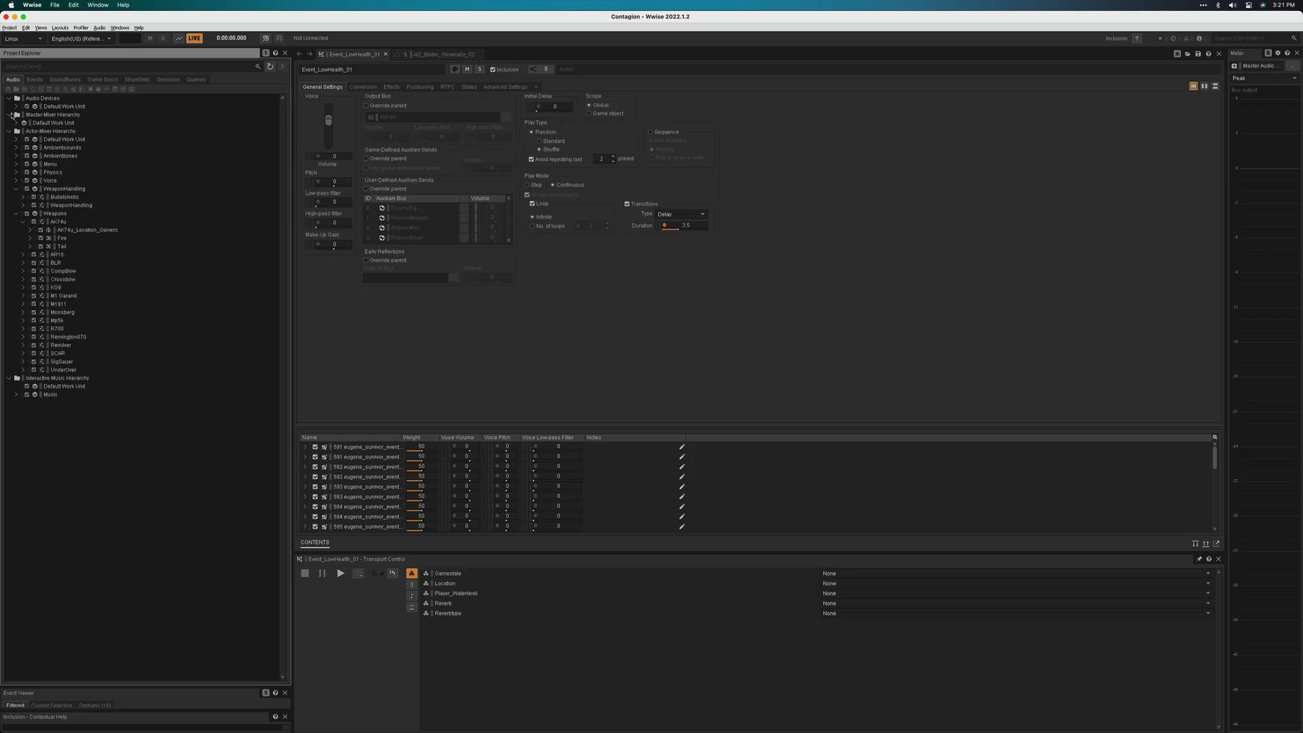
left_click(34, 79)
scroll(99, 316, "down", 15)
scroll(99, 316, "down", 15)
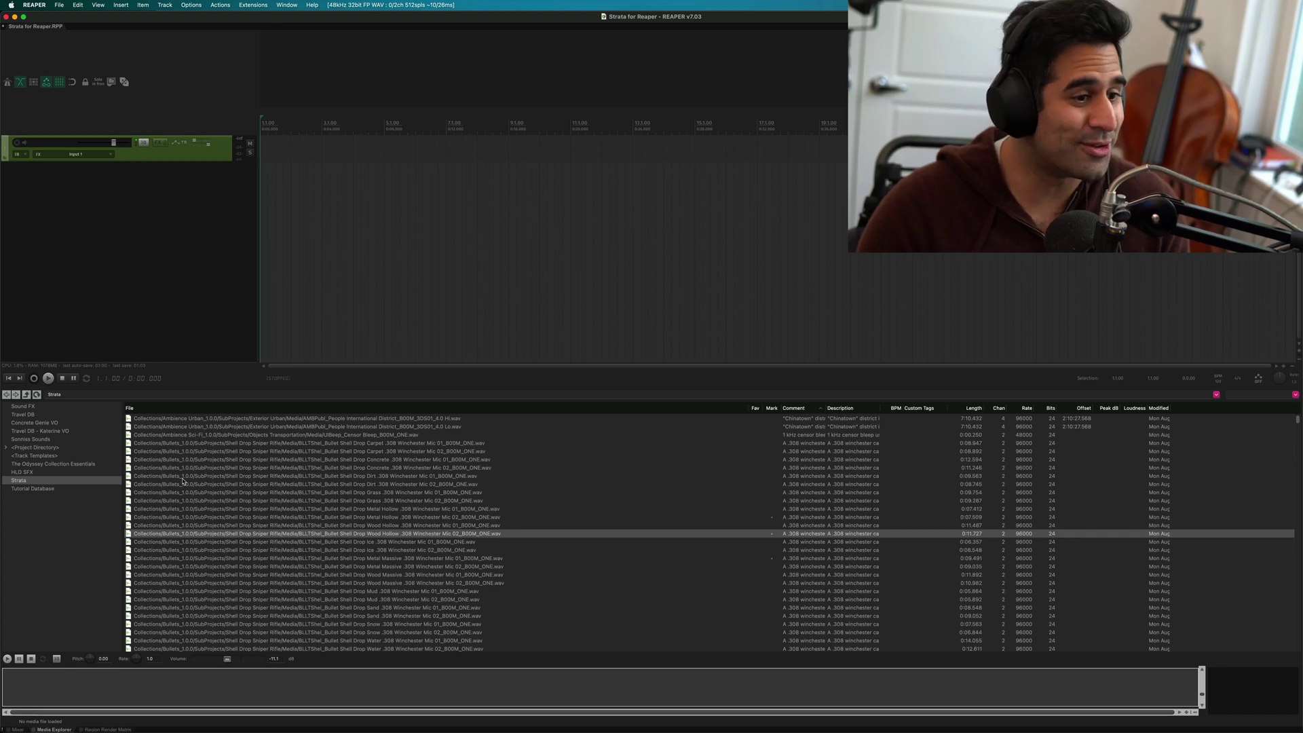
Create a new Media Explorer database named Strata 2 in REAPER.
key("shift+slash")
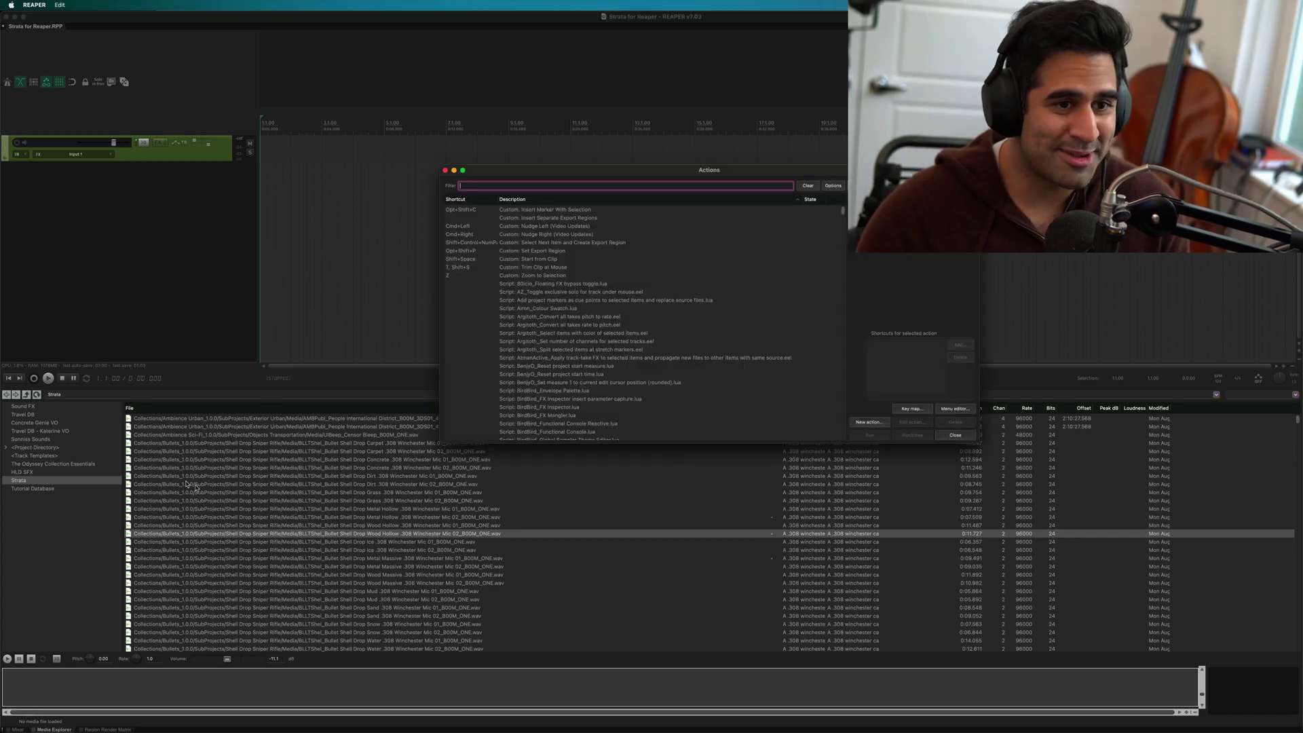
left_click(445, 171)
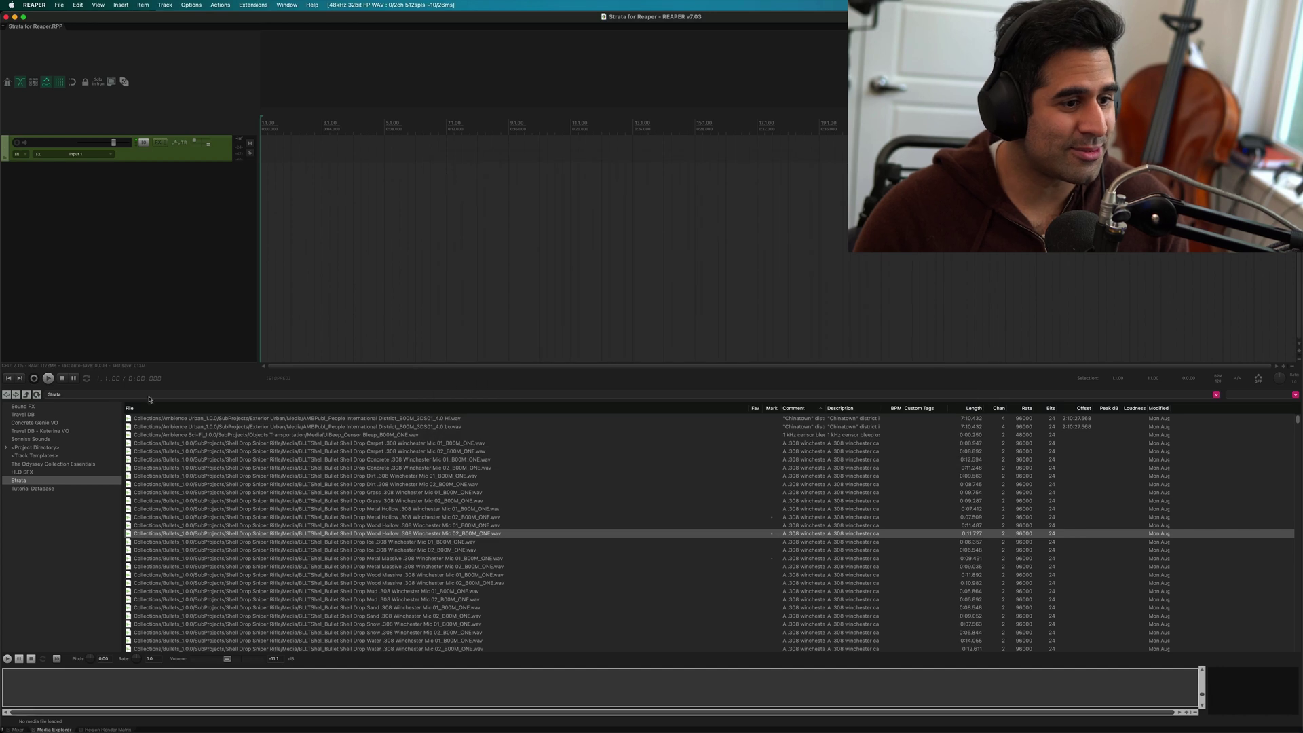
right_click(27, 516)
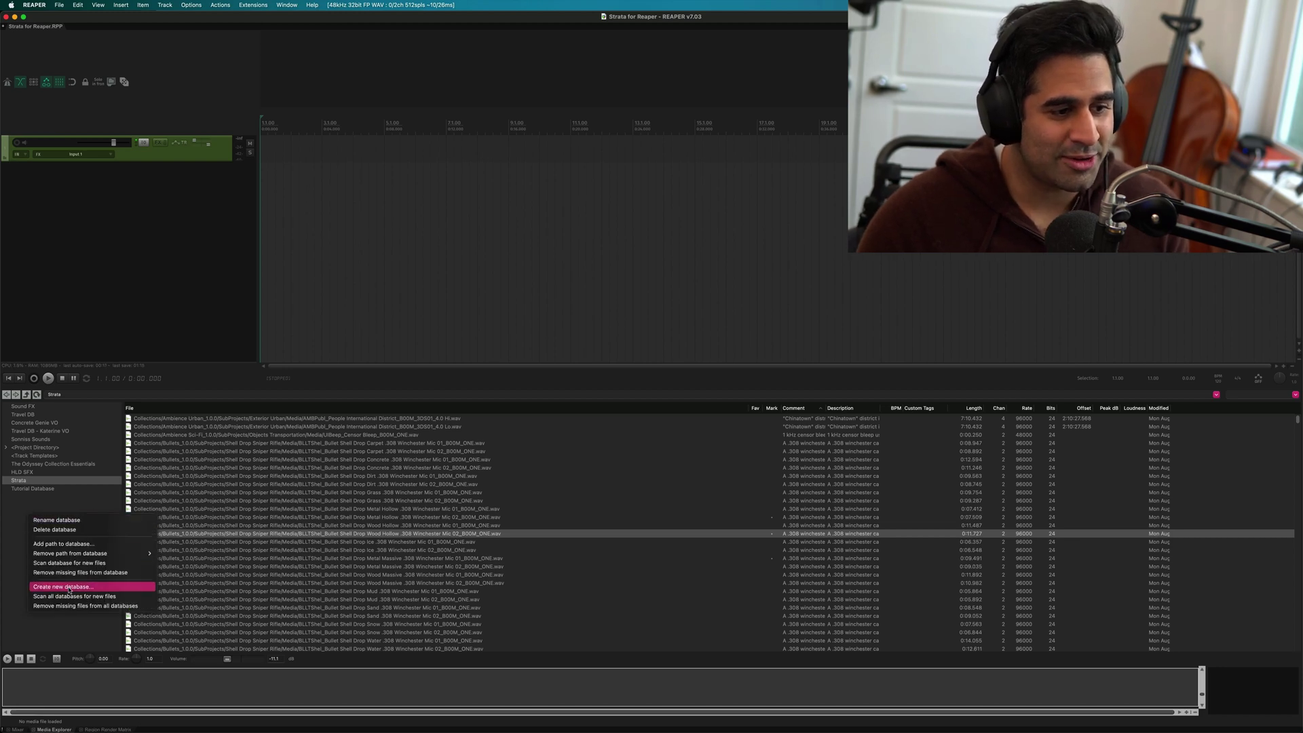
left_click(48, 586)
type("strata 2")
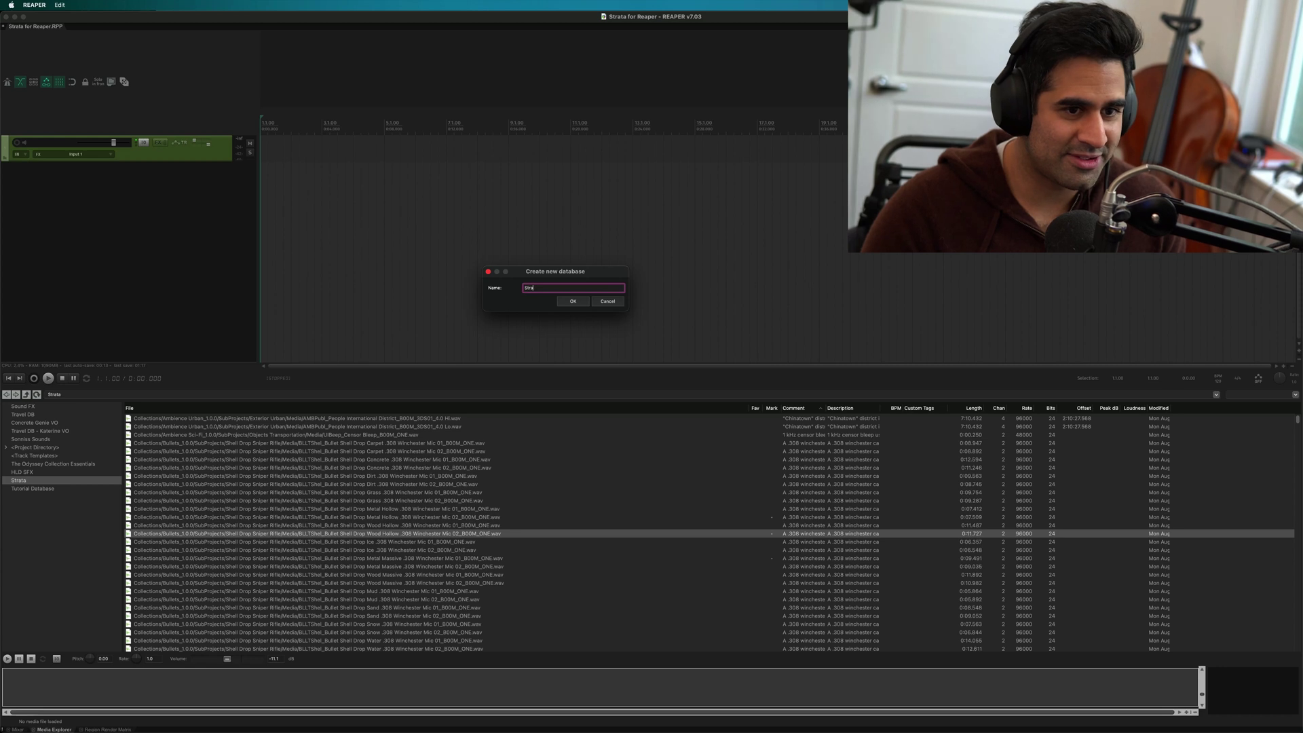
key("Return")
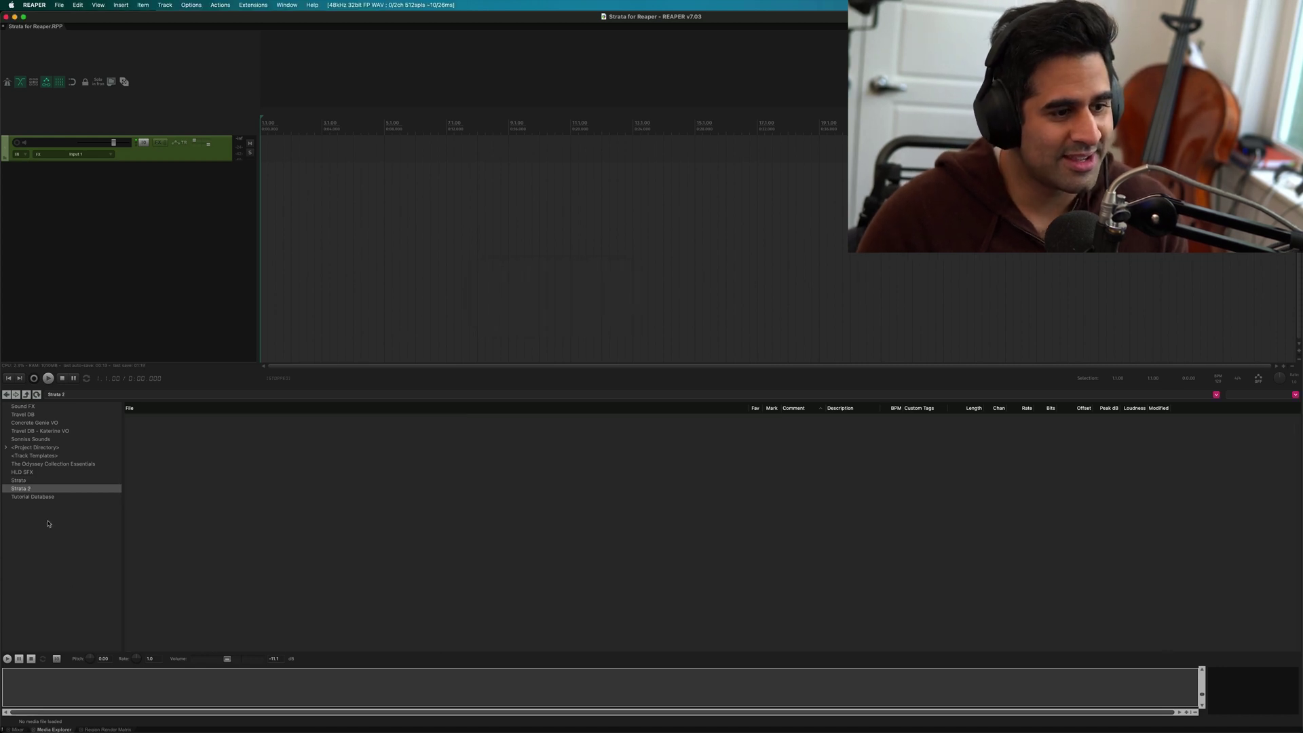
Bring up the folder chooser for adding a path to the Strata 2 database, and cancel it.
right_click(22, 489)
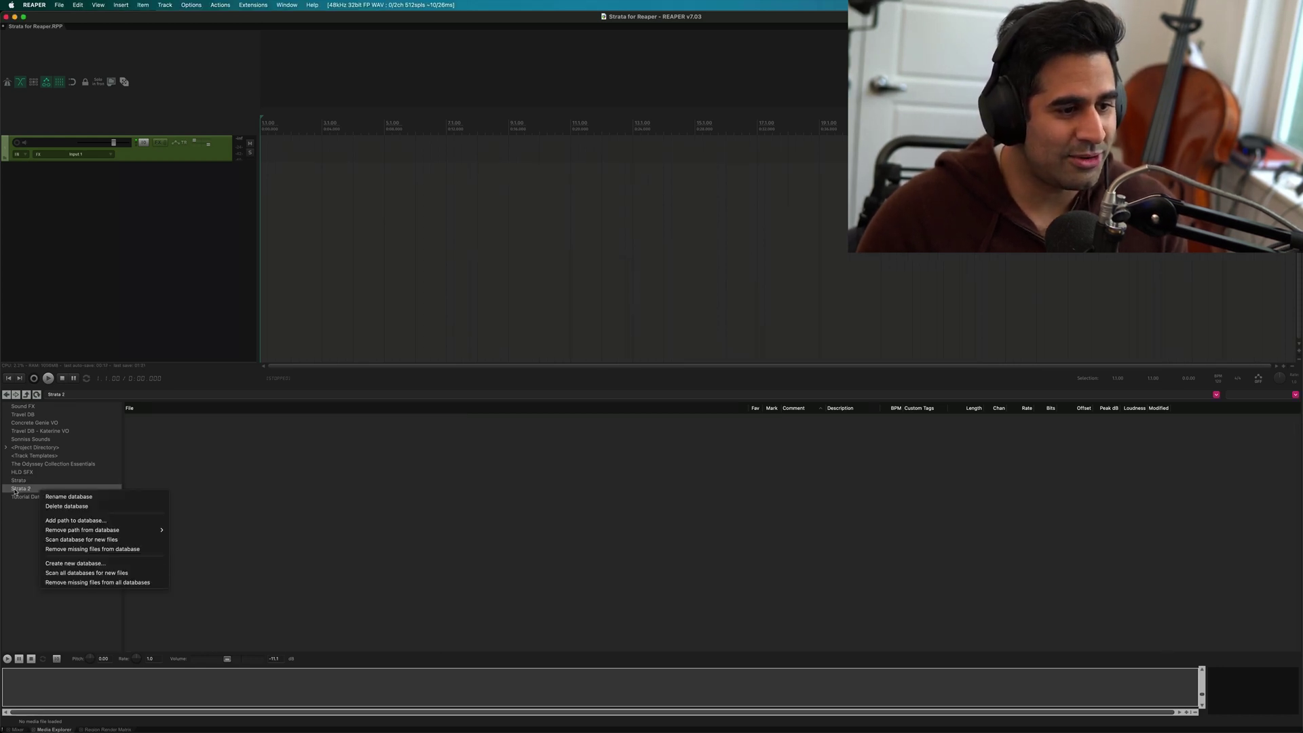
left_click(72, 520)
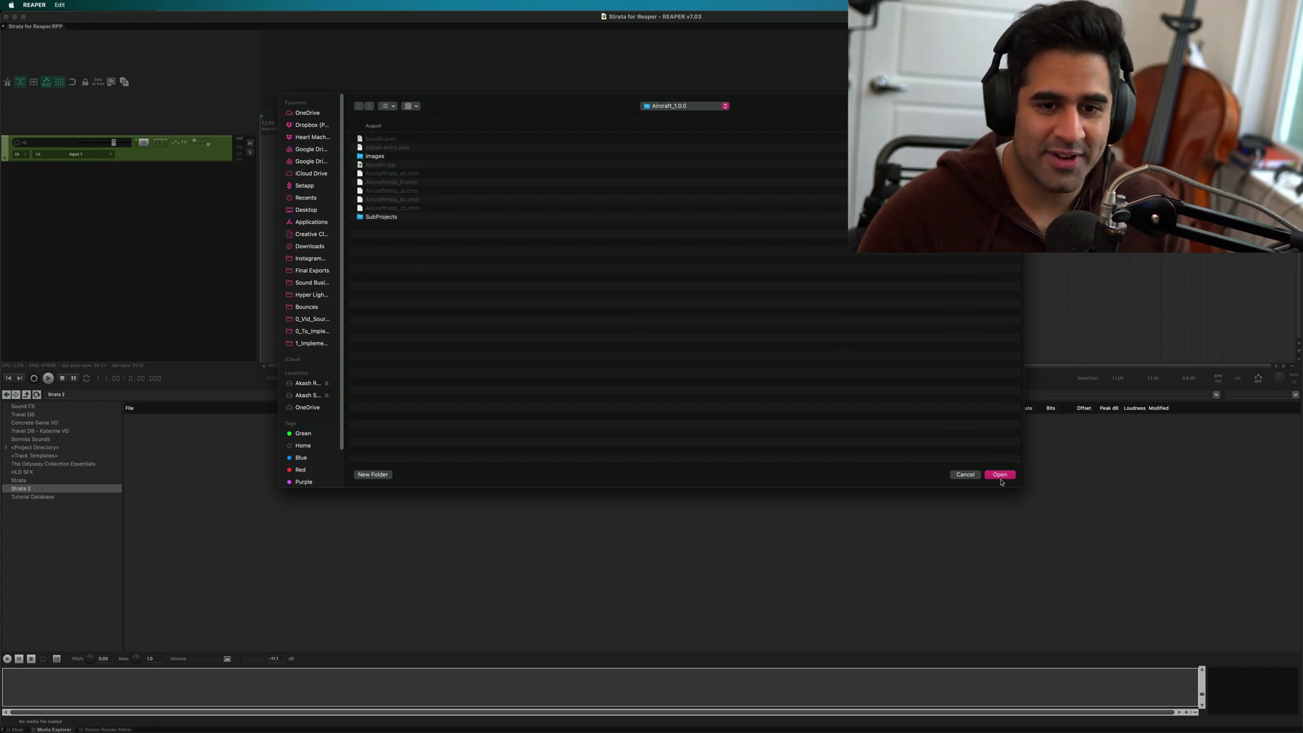
left_click(966, 473)
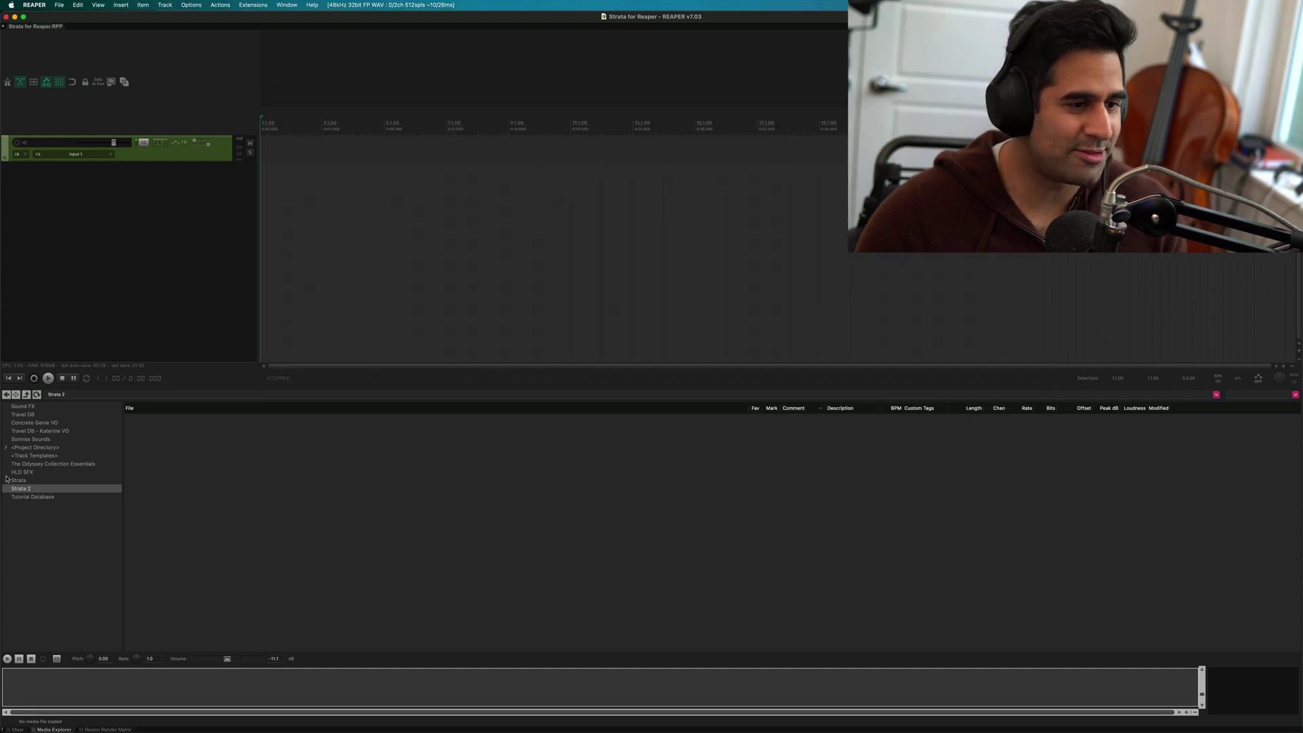
Delete the Strata 2 database from the Media Explorer.
right_click(26, 490)
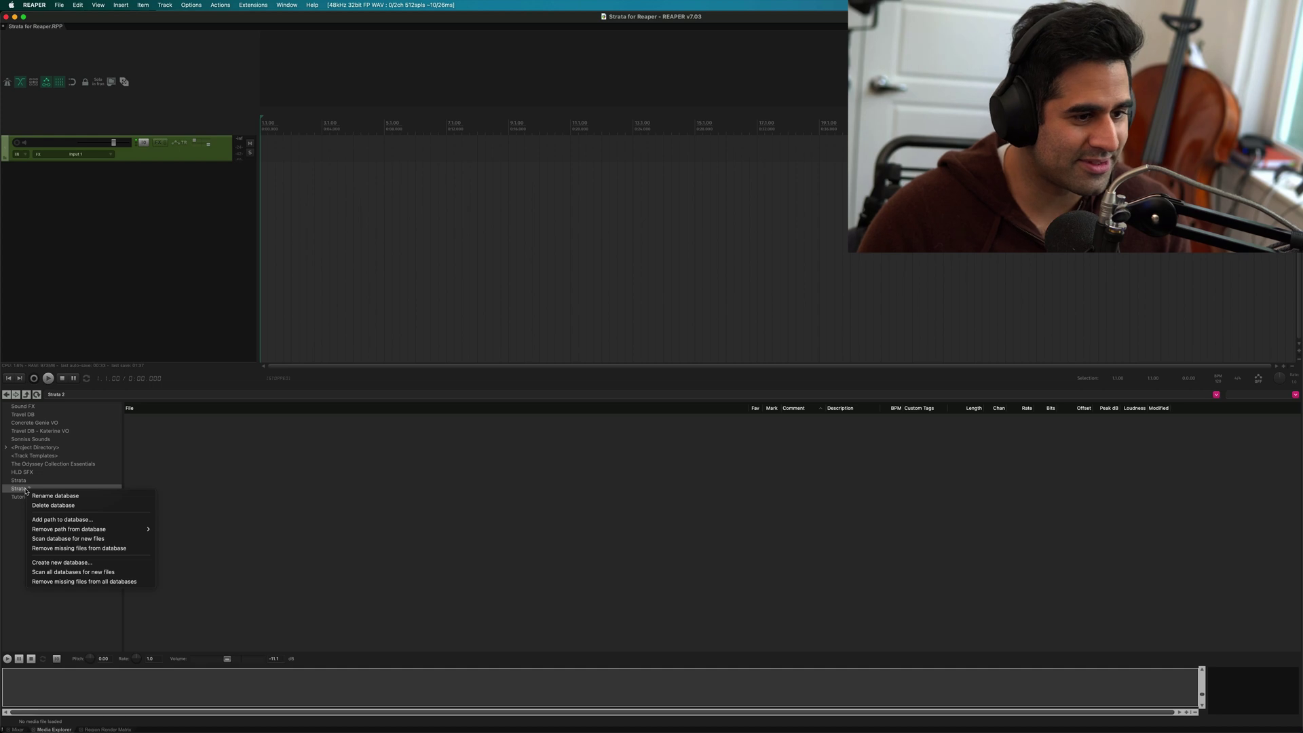
left_click(54, 505)
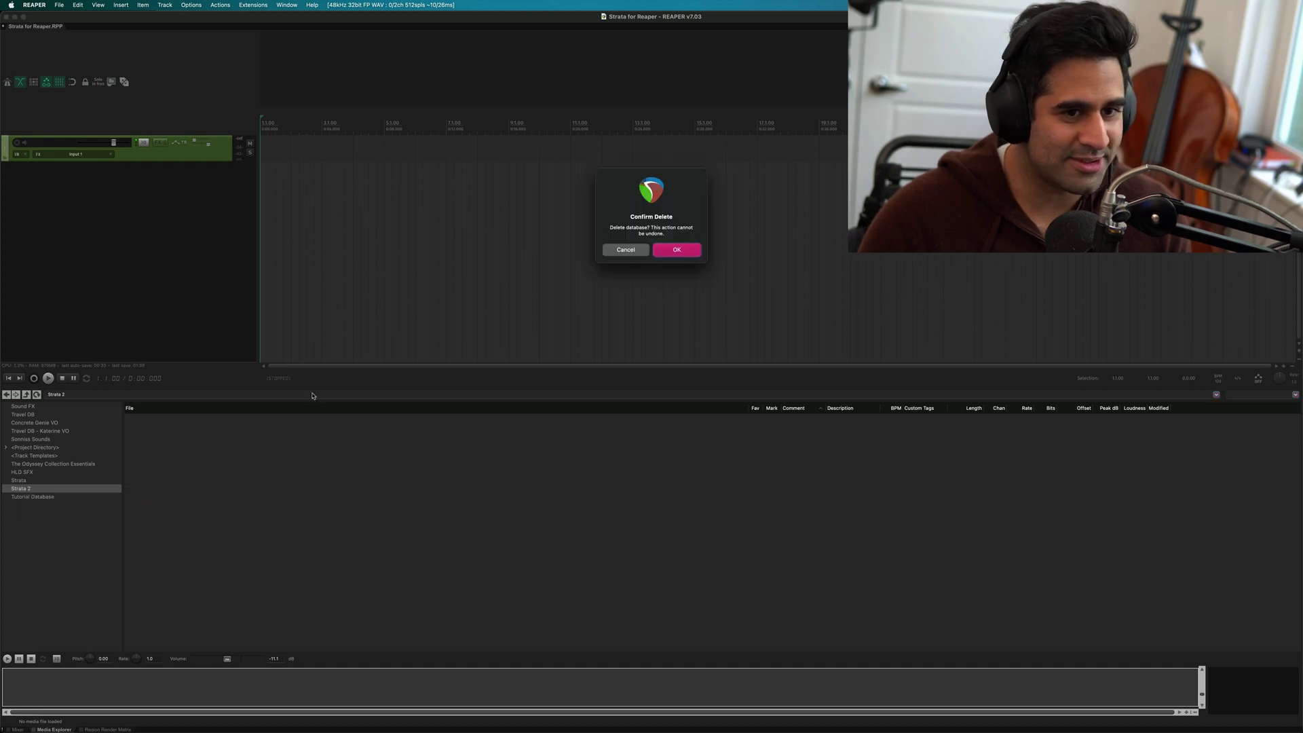
left_click(697, 252)
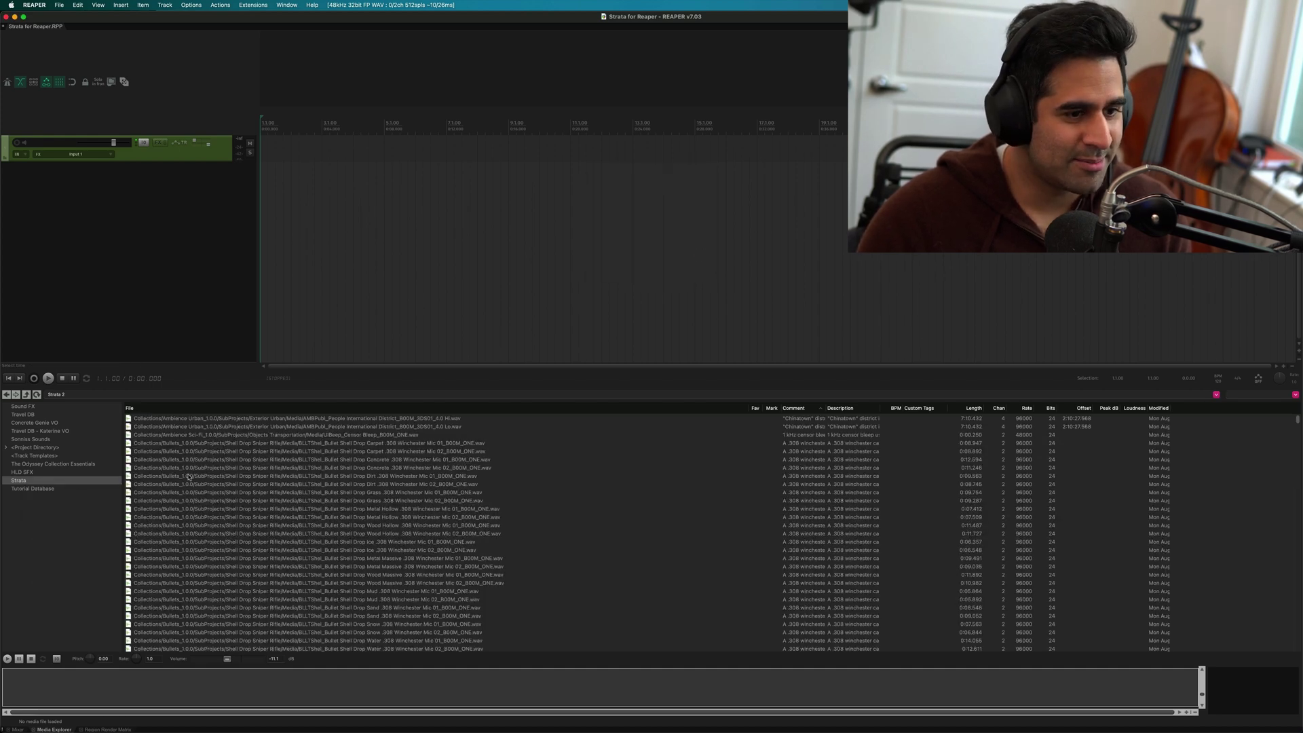
Browse the Strata database files and filter the list with ".rpp" to find the subprojects.
scroll(415, 467, "down", 10)
scroll(415, 467, "down", 5)
scroll(417, 450, "down", 5)
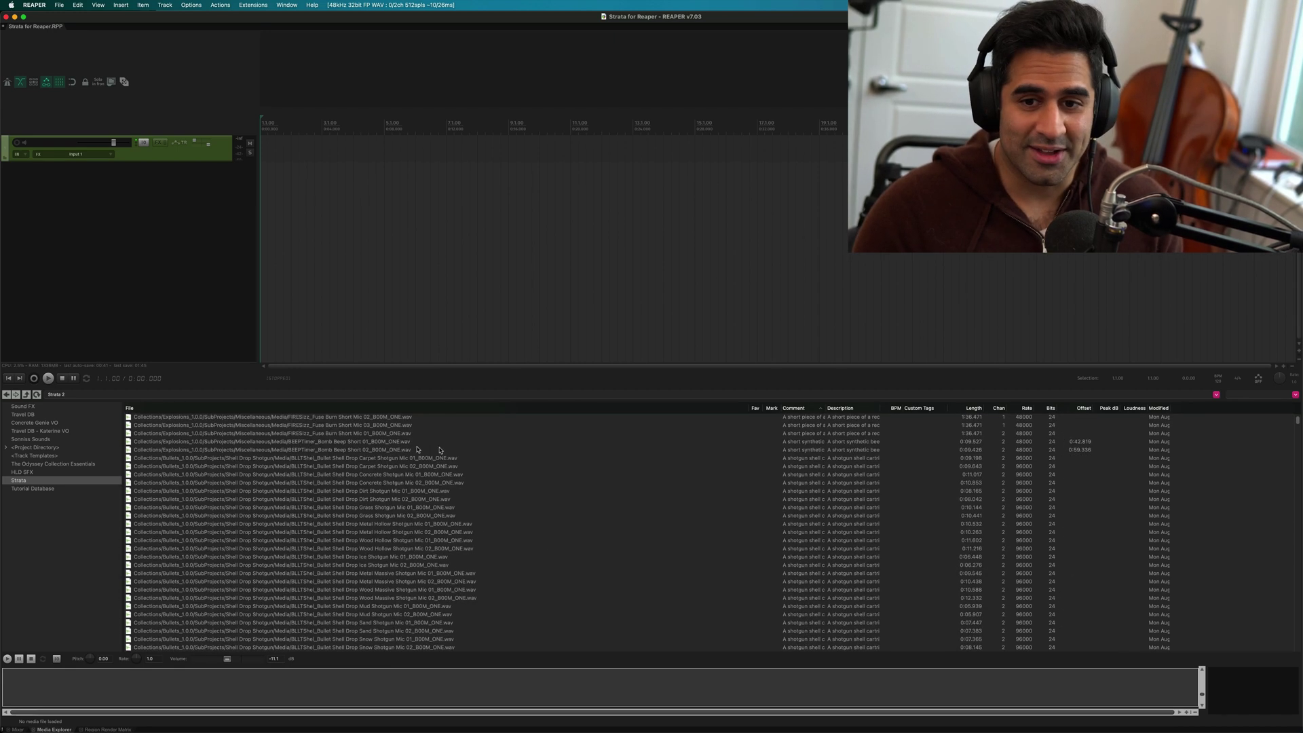
left_click_drag(1297, 421, 1297, 423)
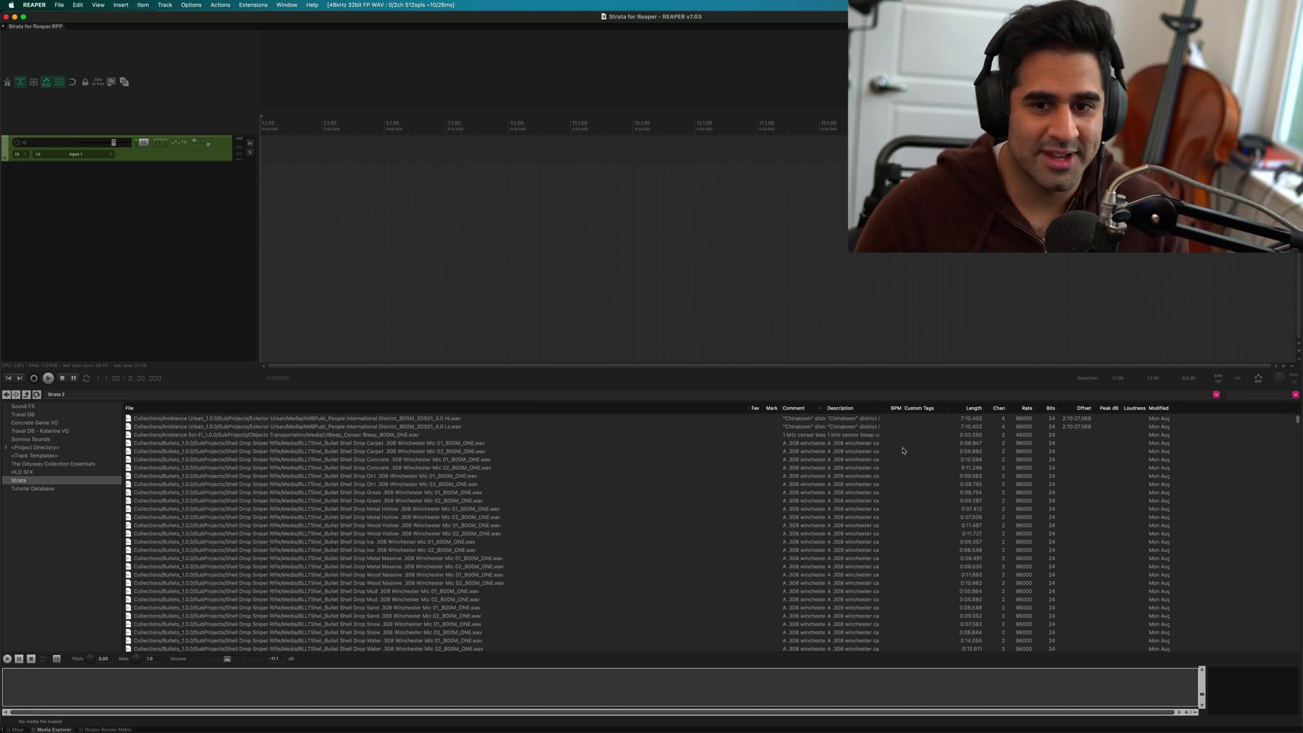
left_click(1239, 400)
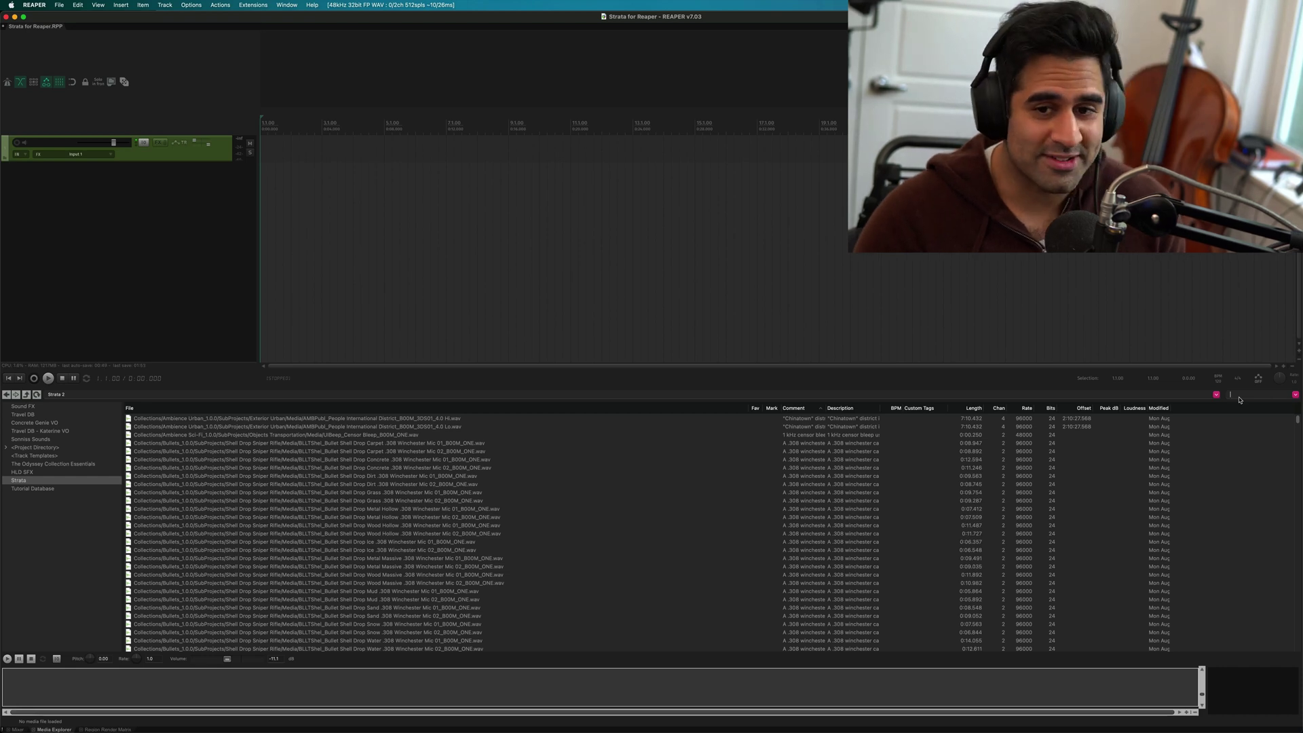
key("BackSpace")
key("BackSpace")
key("BackSpace")
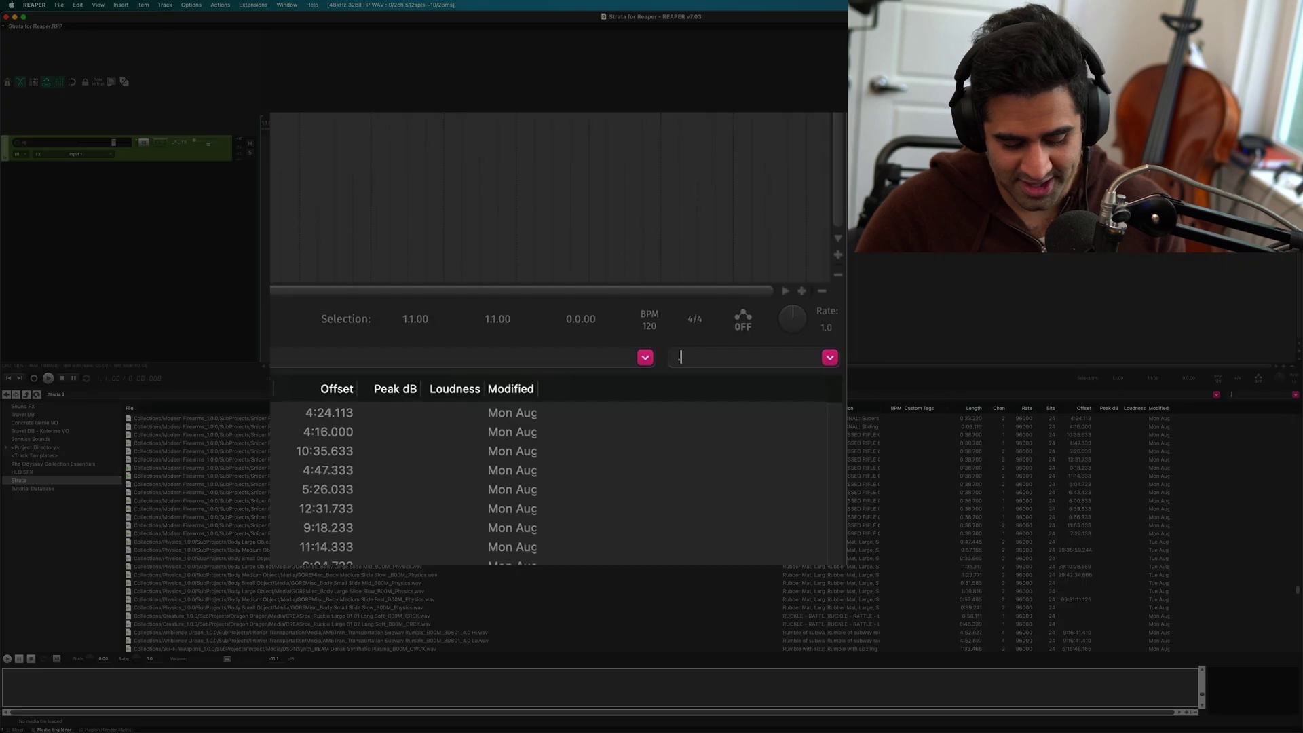
type("rpp")
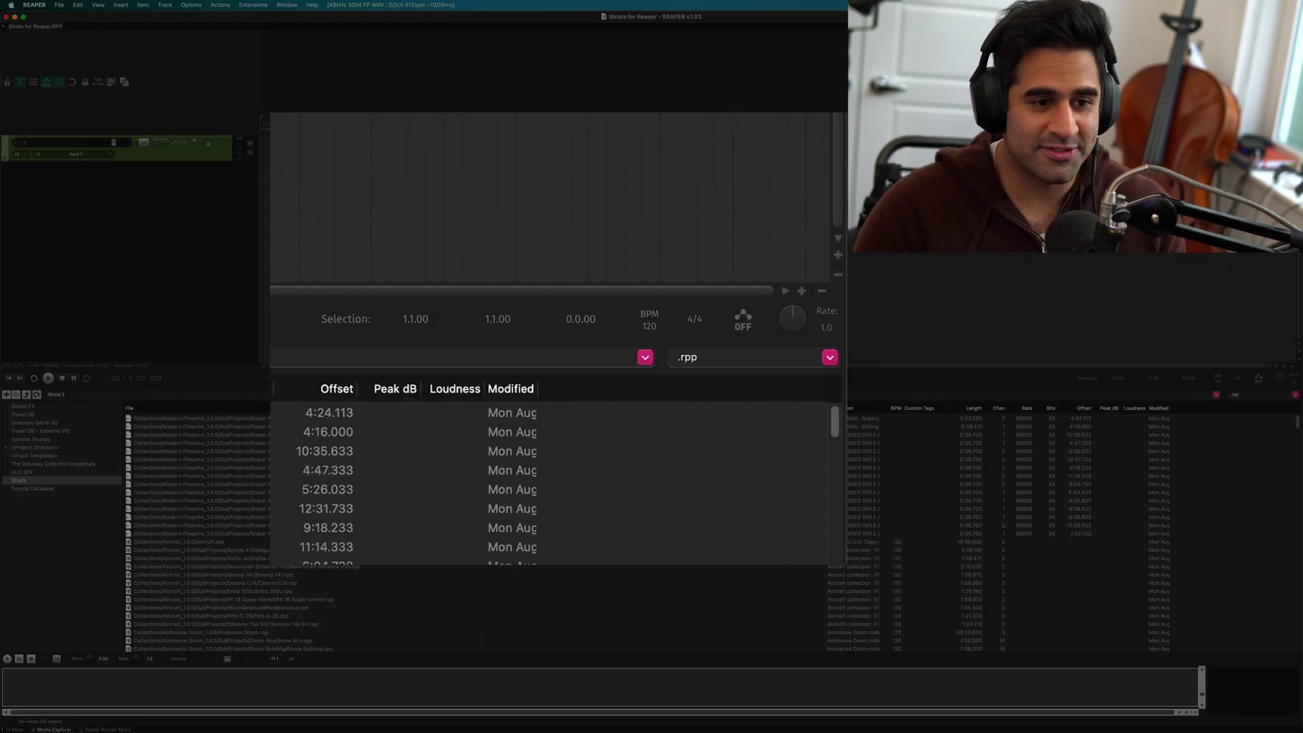
Open the Additional Industrial.rpp subproject from the Ambience Urban_1.0.0 collection in the filtered list.
scroll(531, 474, "down", 3)
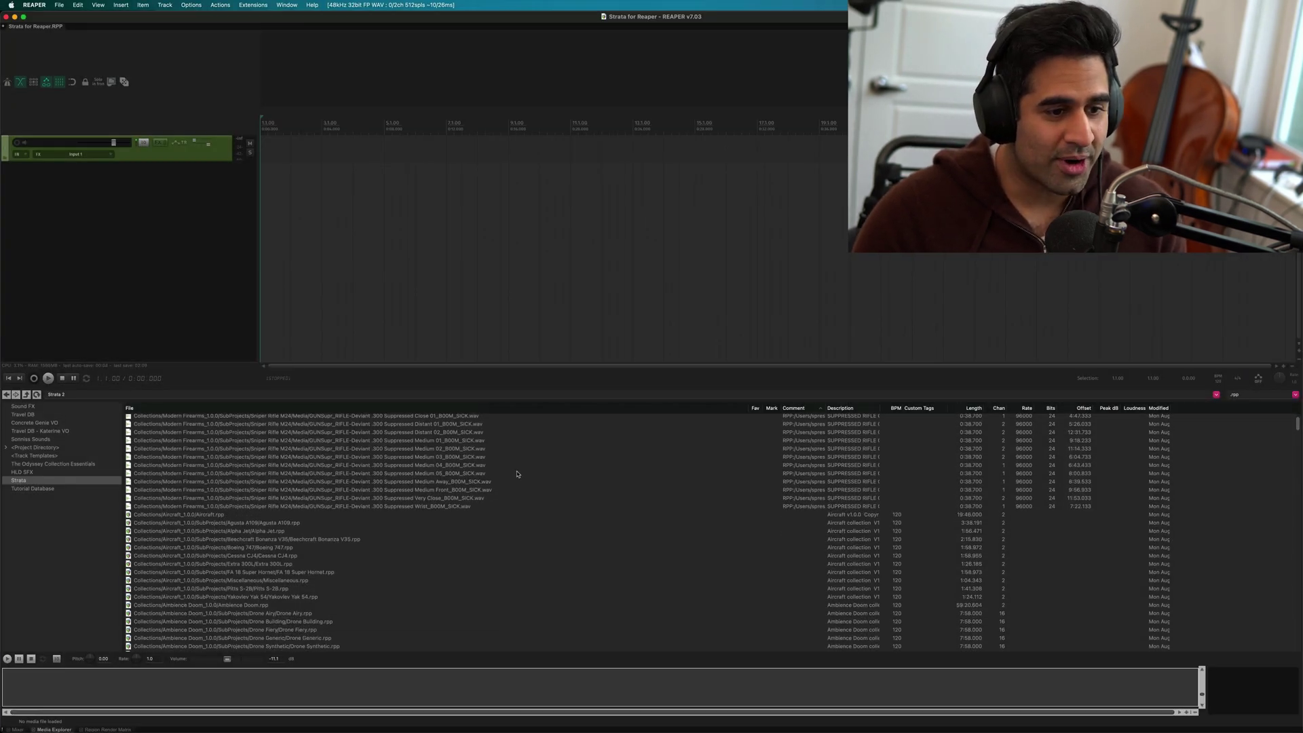
scroll(429, 484, "down", 5)
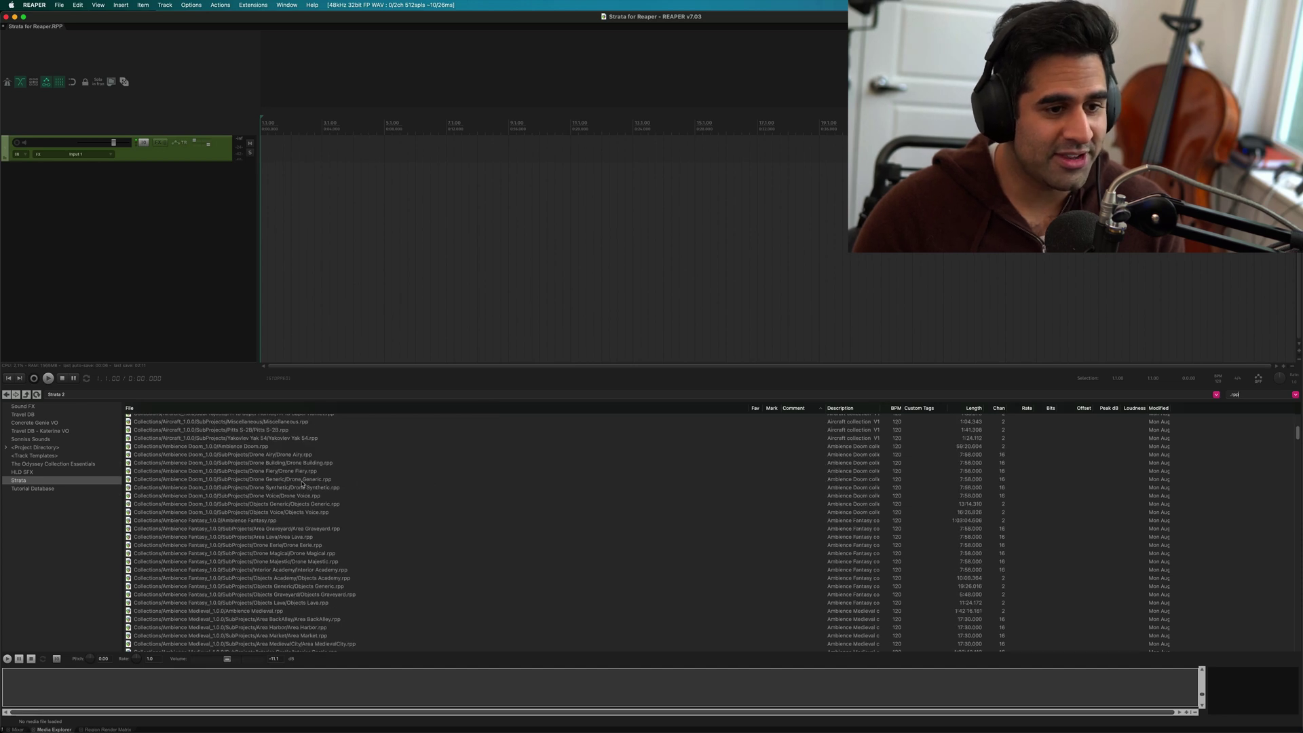
scroll(309, 504, "down", 5)
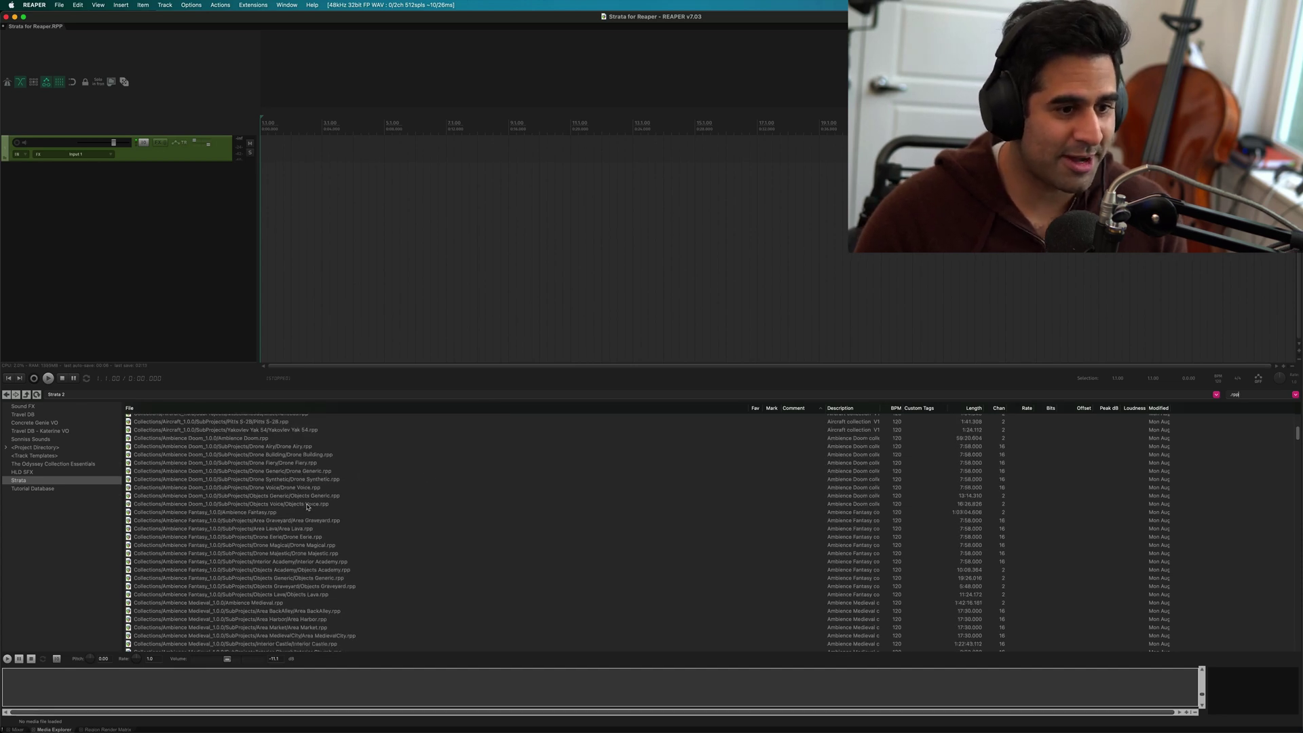
scroll(308, 504, "down", 10)
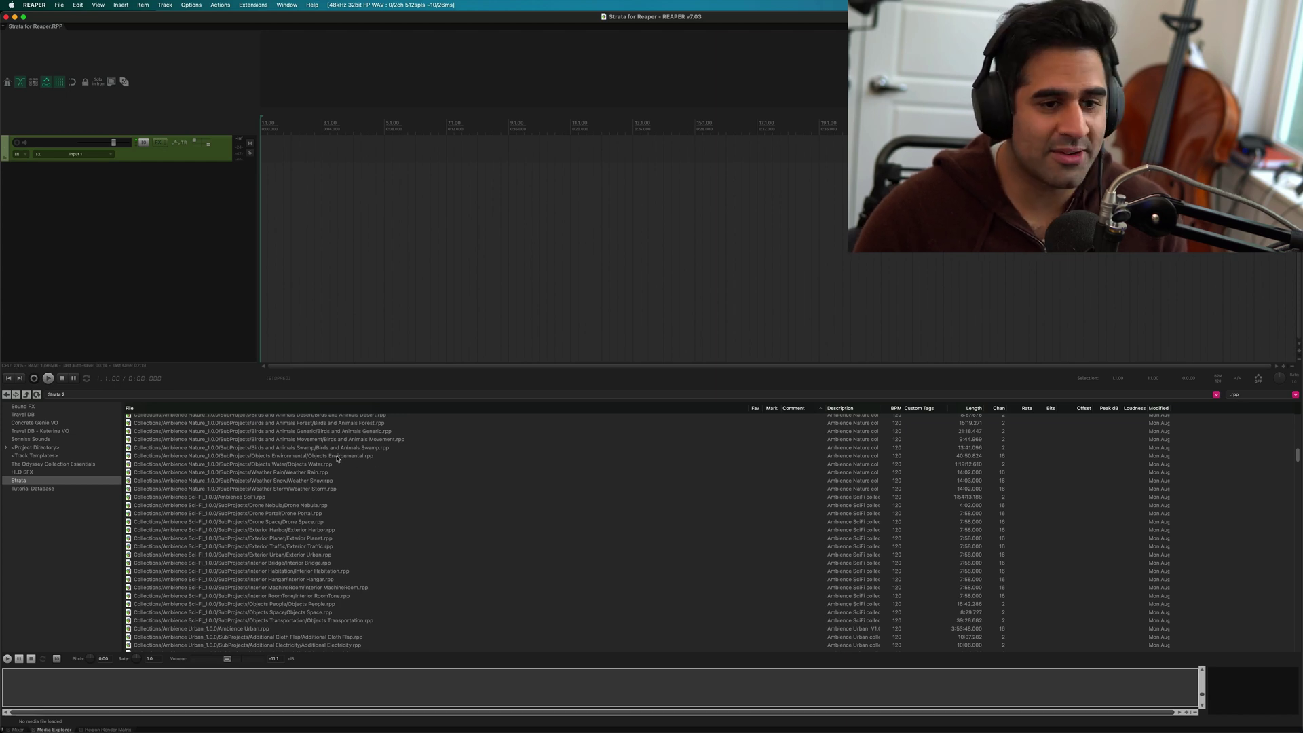
scroll(336, 460, "down", 1)
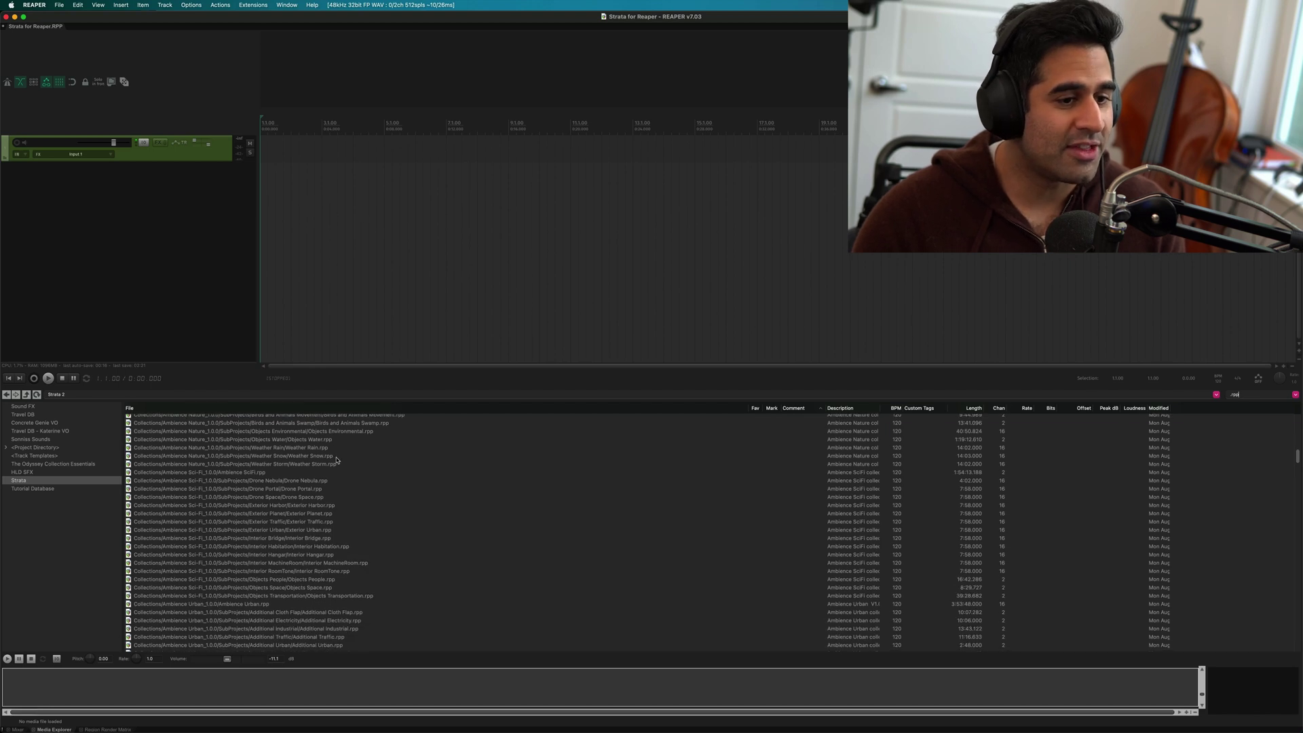
scroll(337, 461, "down", 1)
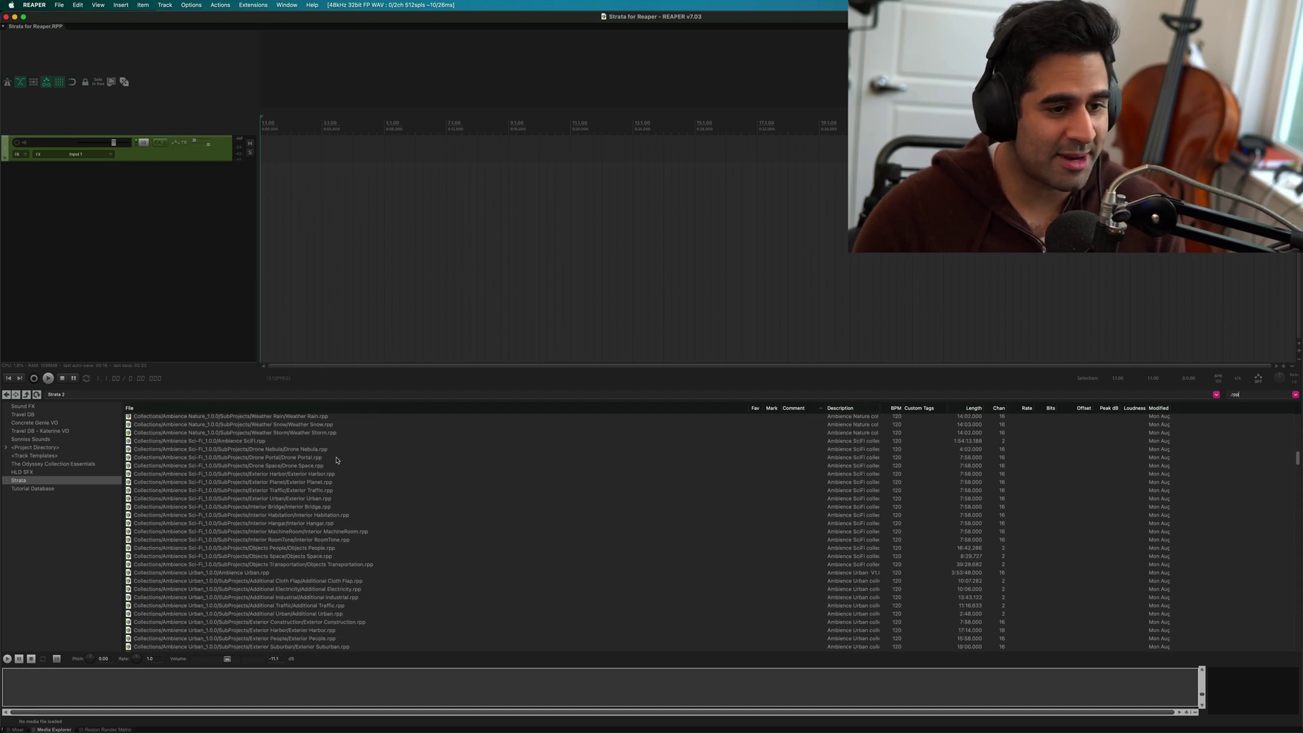
scroll(336, 460, "down", 1)
scroll(333, 462, "down", 1)
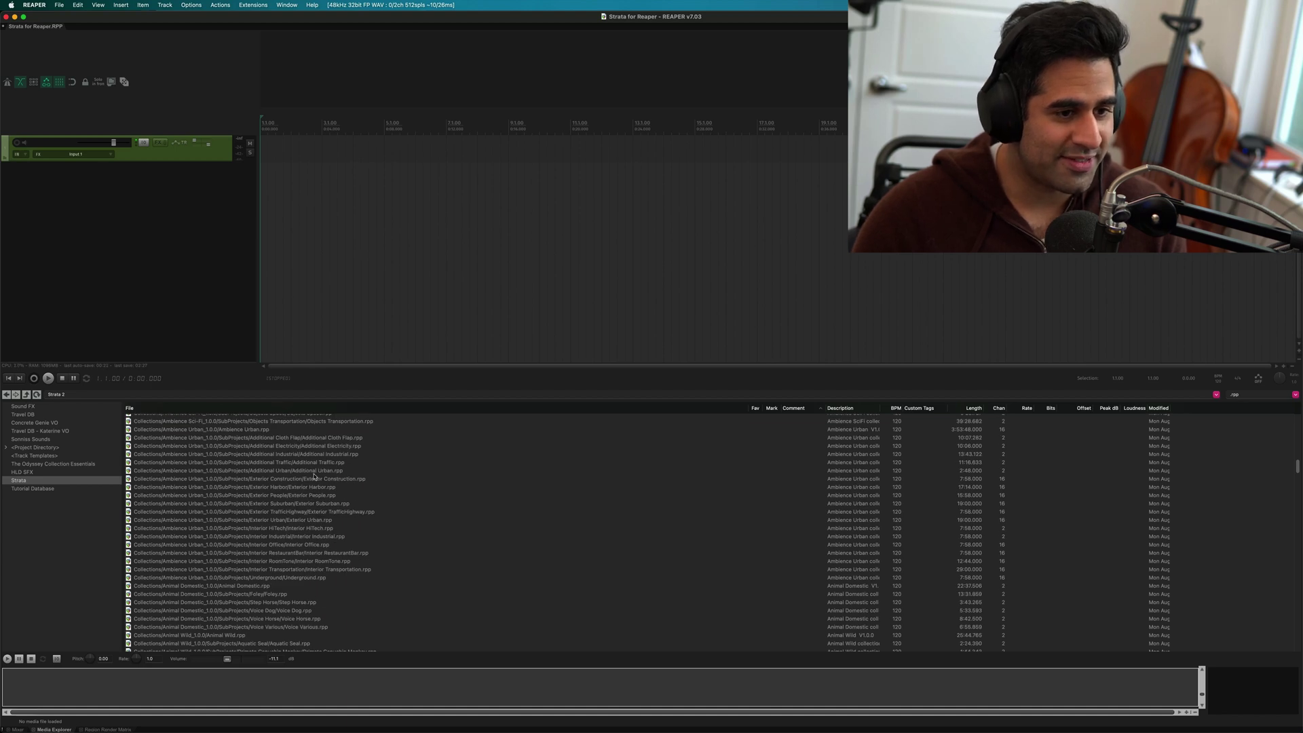
left_click(317, 455)
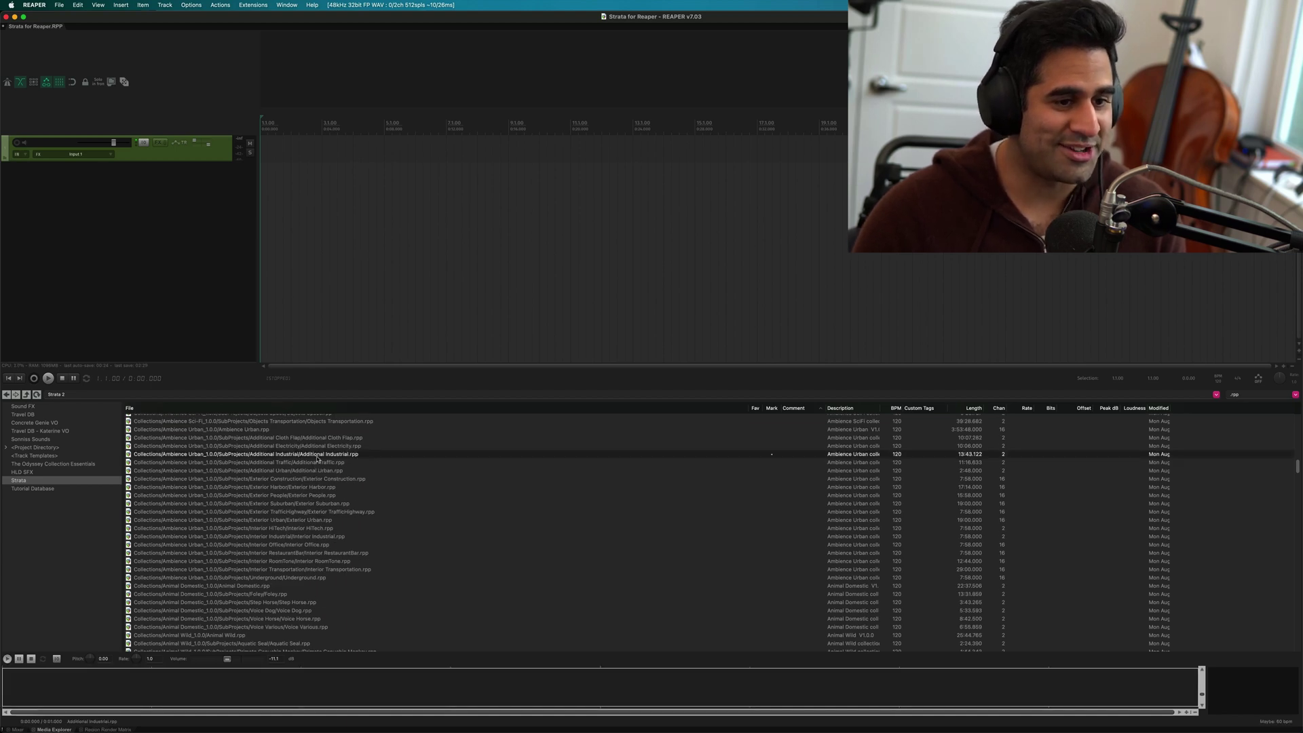
double_click(317, 454)
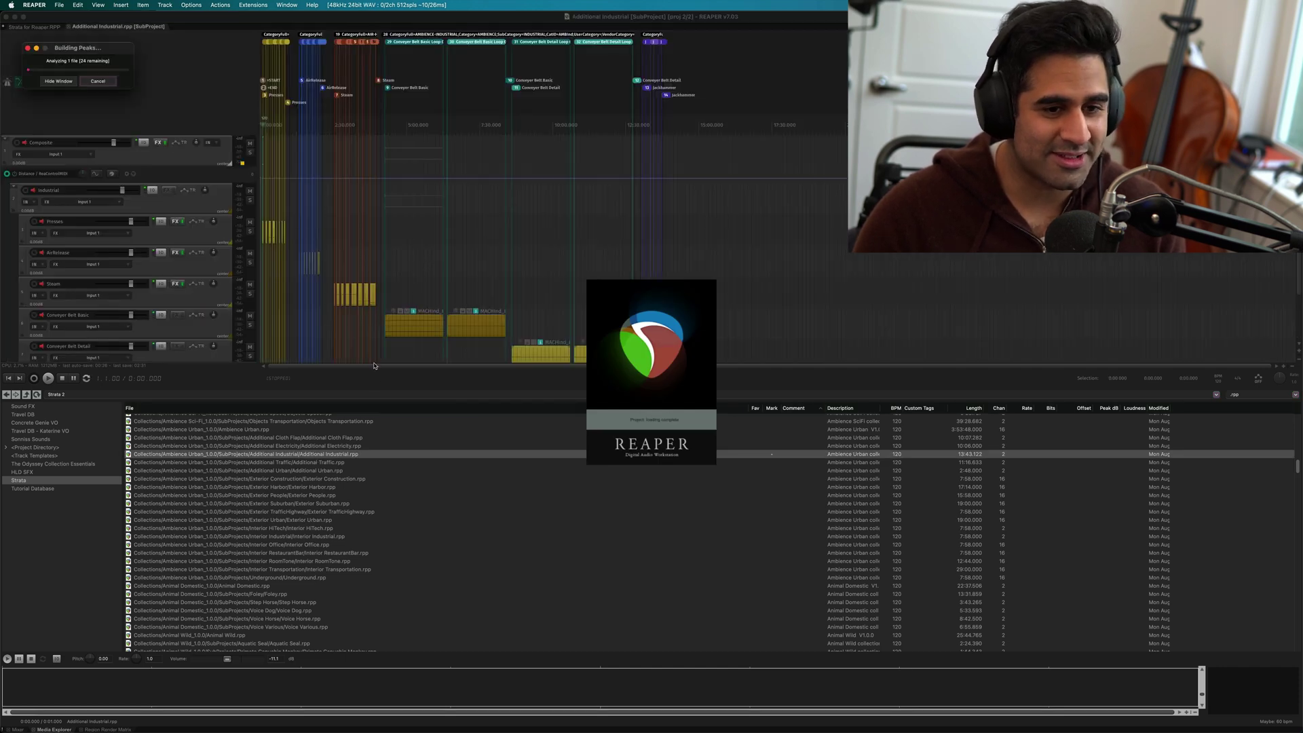
Examine the Additional Industrial subproject's tracks, media items, markers and colored regions along the timeline.
scroll(419, 237, "down", 3)
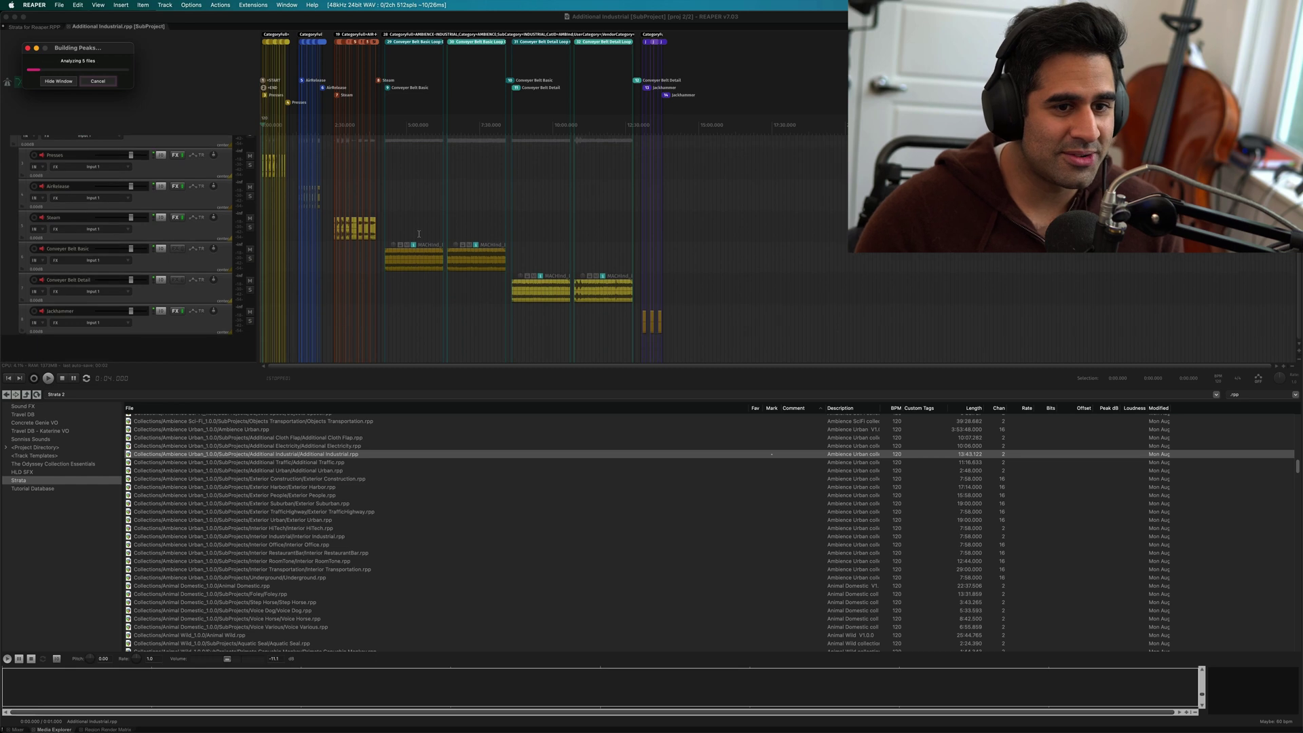
scroll(418, 232, "up", 1)
scroll(242, 206, "down", 2)
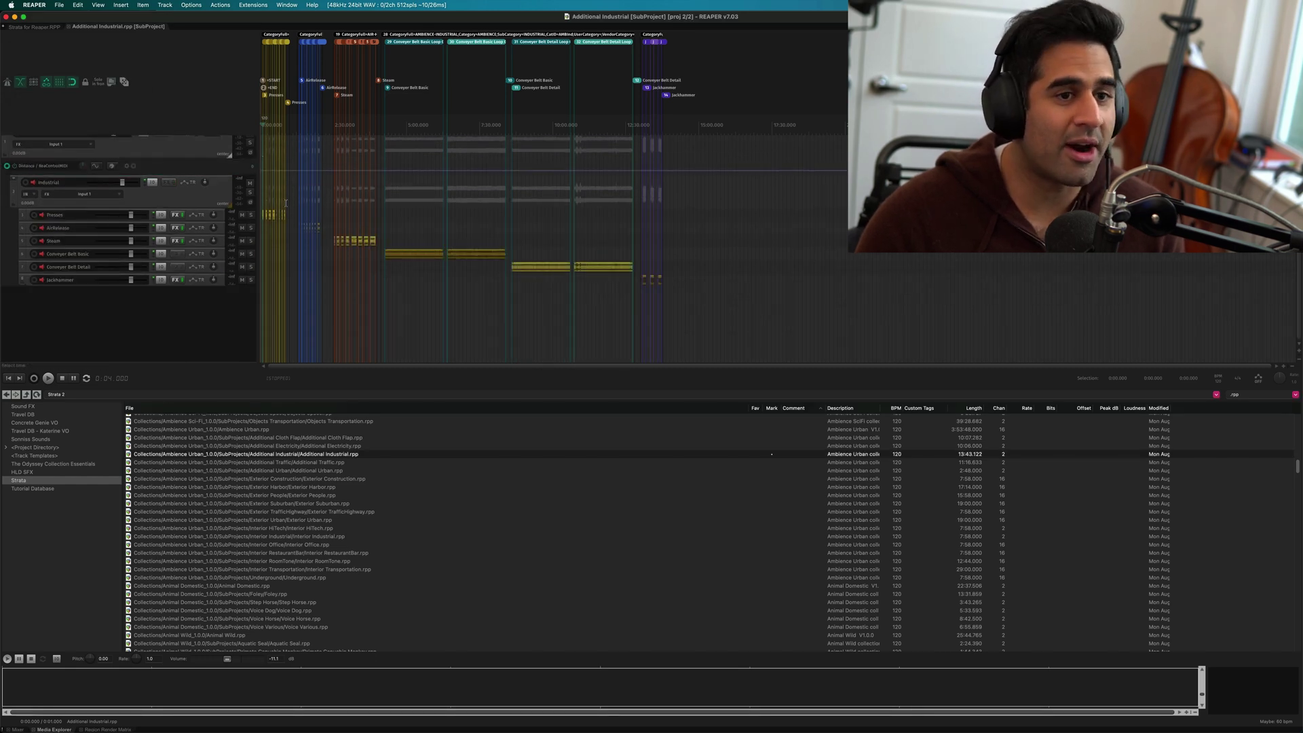
scroll(286, 203, "down", 1)
scroll(288, 209, "up", 2)
scroll(288, 210, "up", 4)
scroll(288, 213, "down", 1)
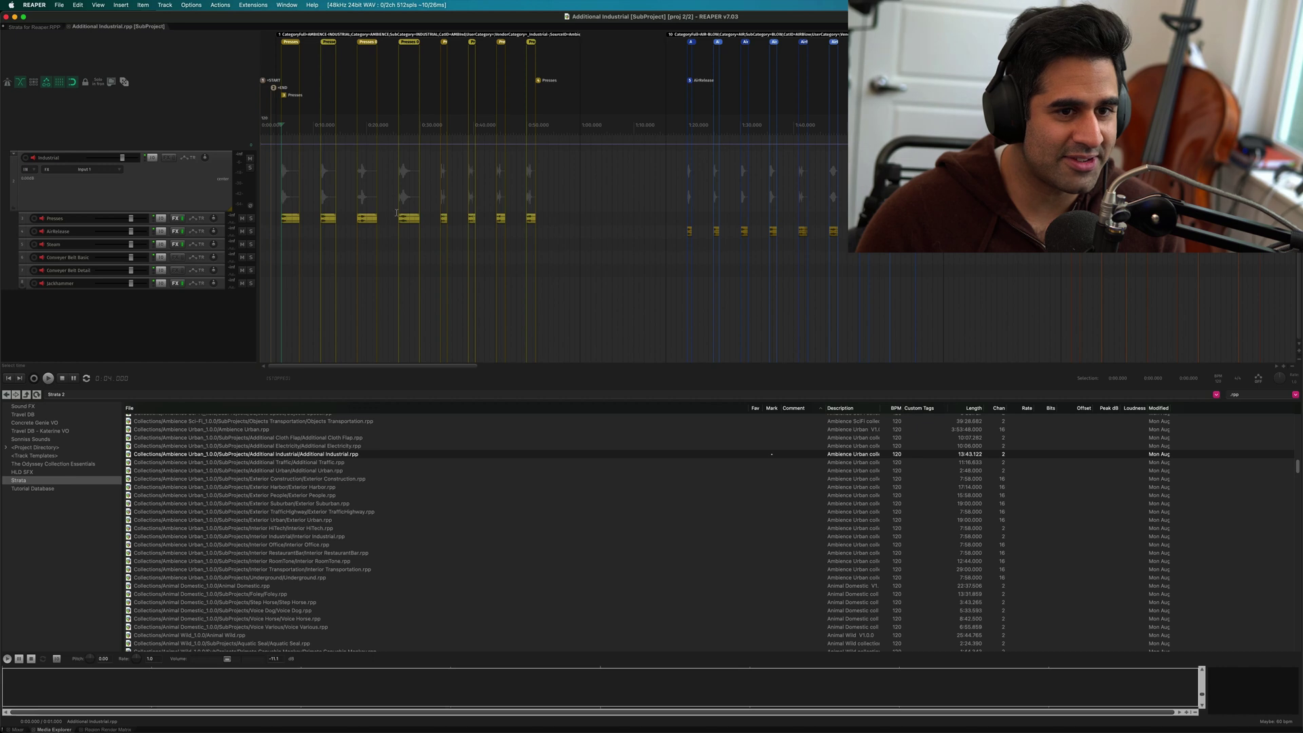
scroll(832, 258, "right", 10)
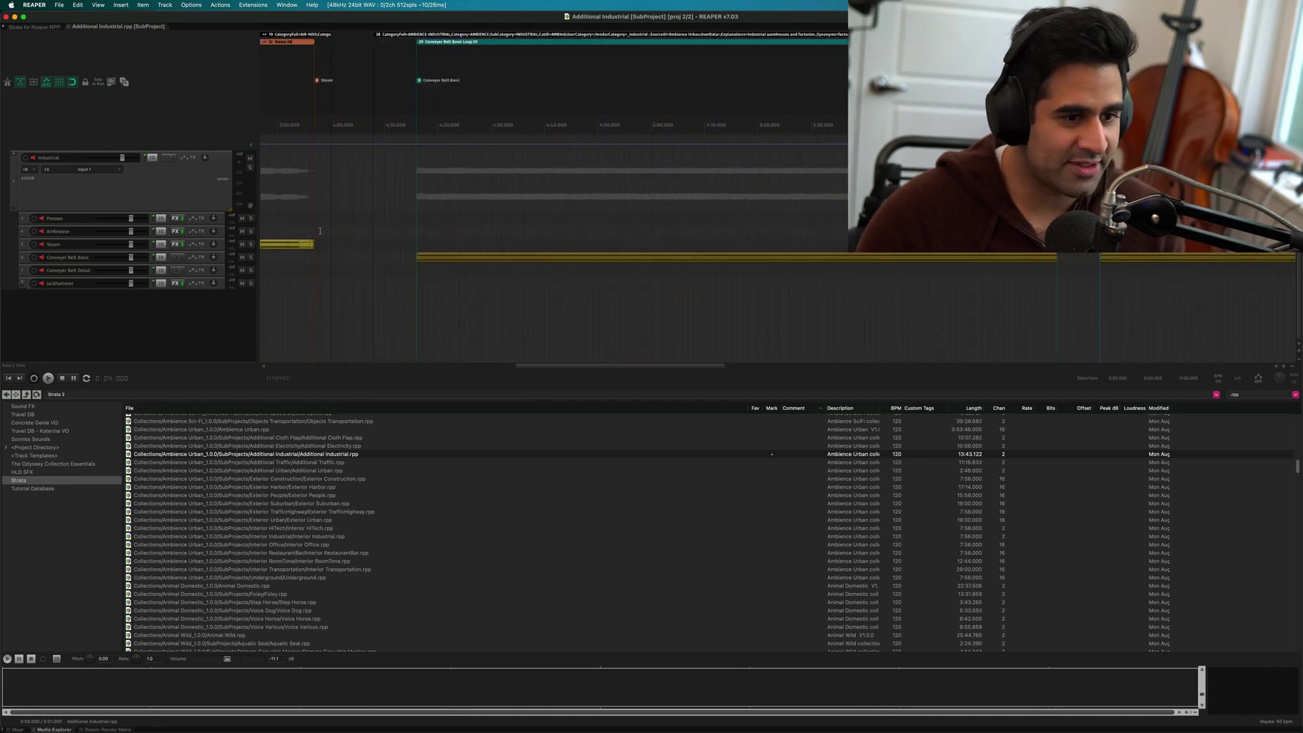
Select the Conveyor Belt Detail track and show the mixer for the subproject.
left_click(384, 265)
key("super+m")
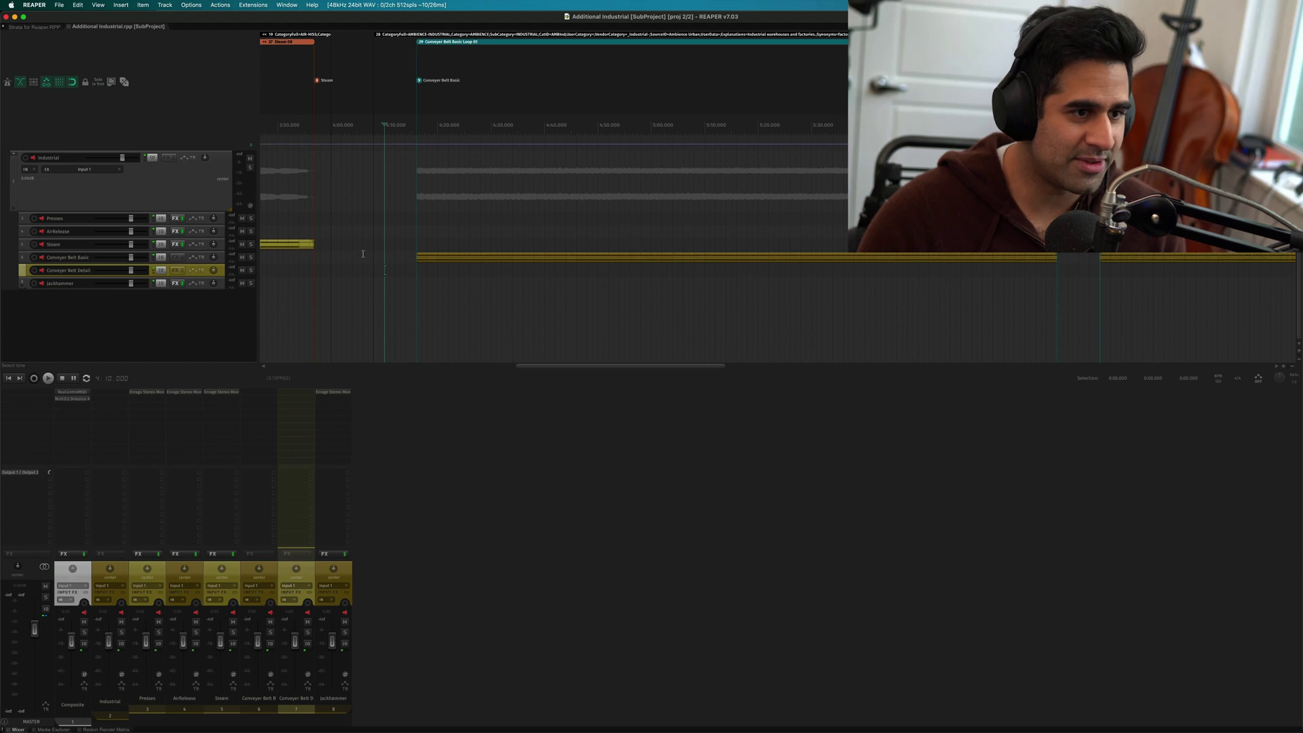
scroll(363, 254, "left", 15)
scroll(363, 254, "up", 3)
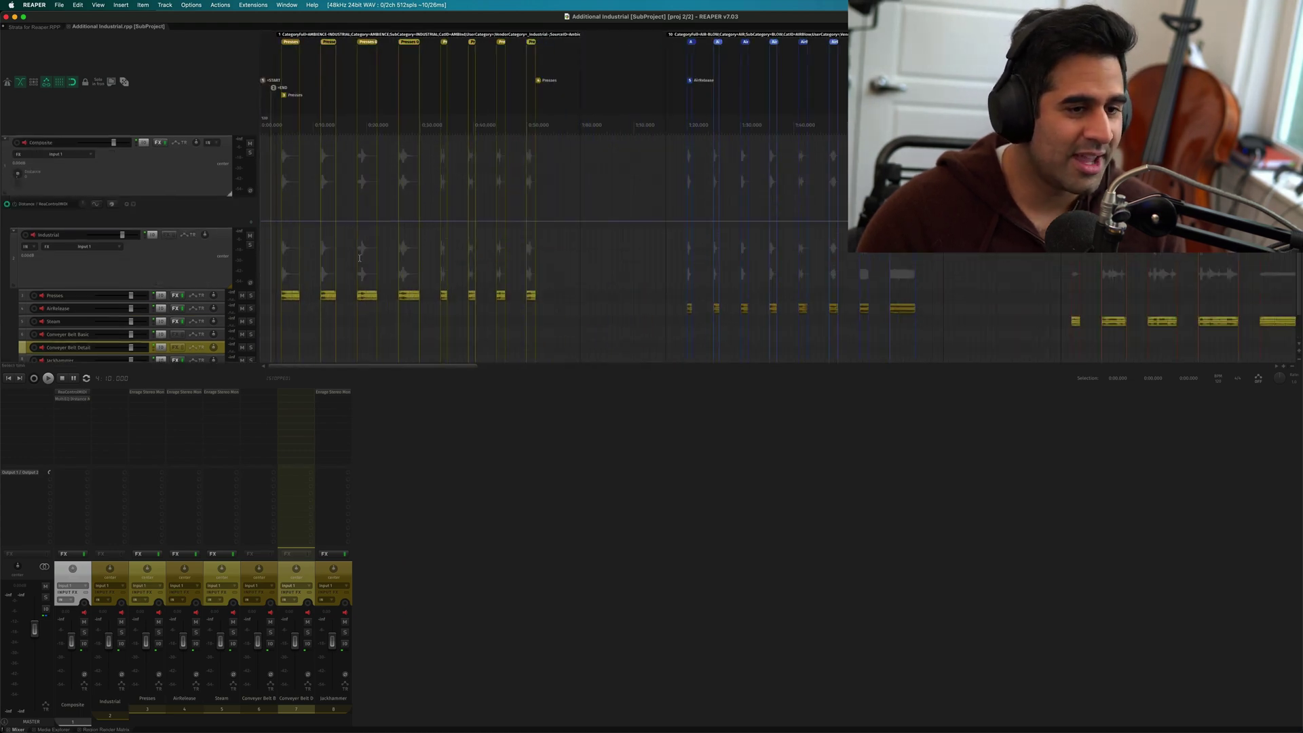
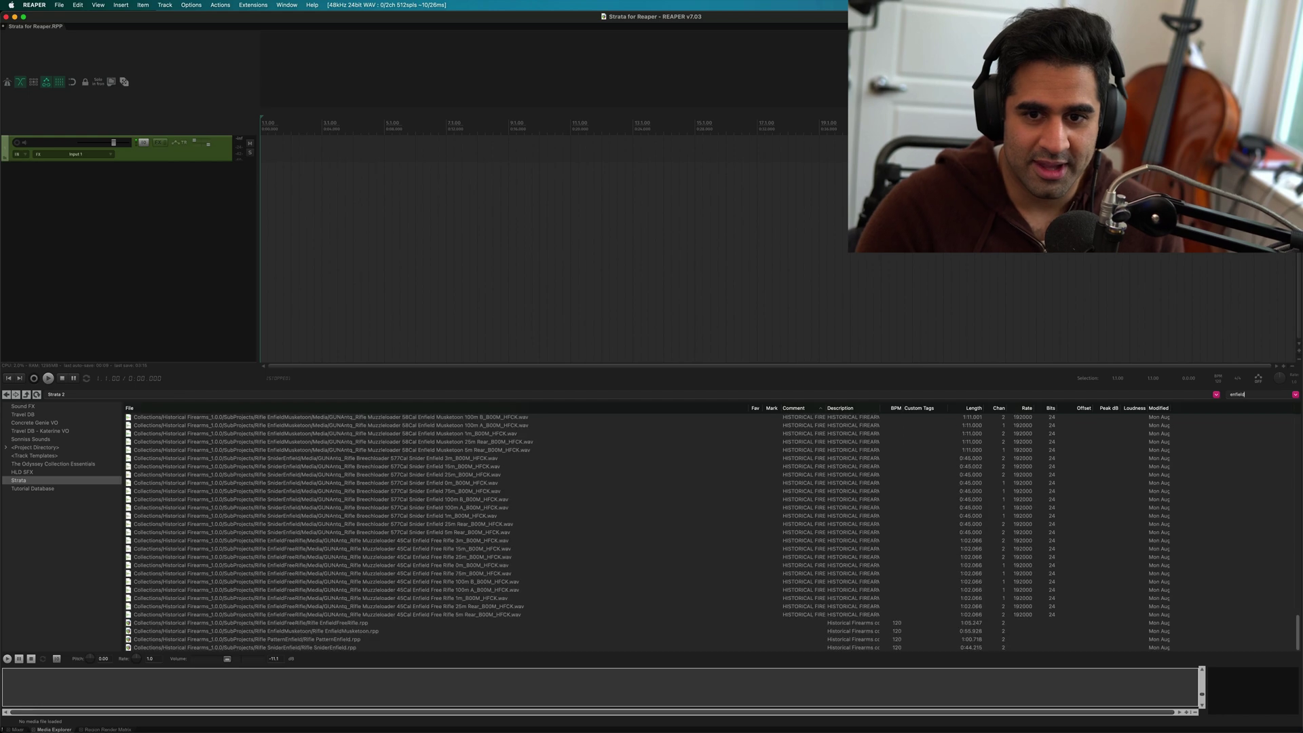
Filter the Strata database with "enfield AND .rpp" and open the Rifle EnfieldFreeRifle.rpp subproject from the results.
type(".rpp")
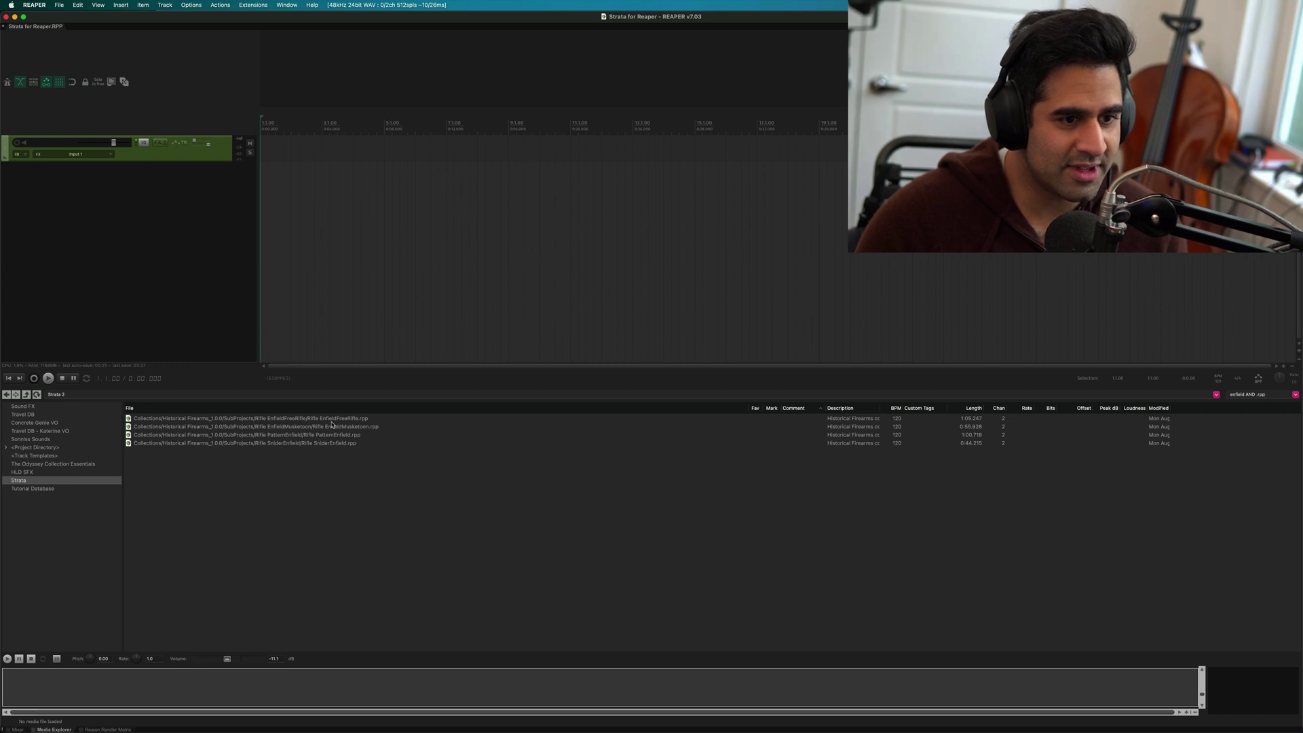
left_click(332, 420)
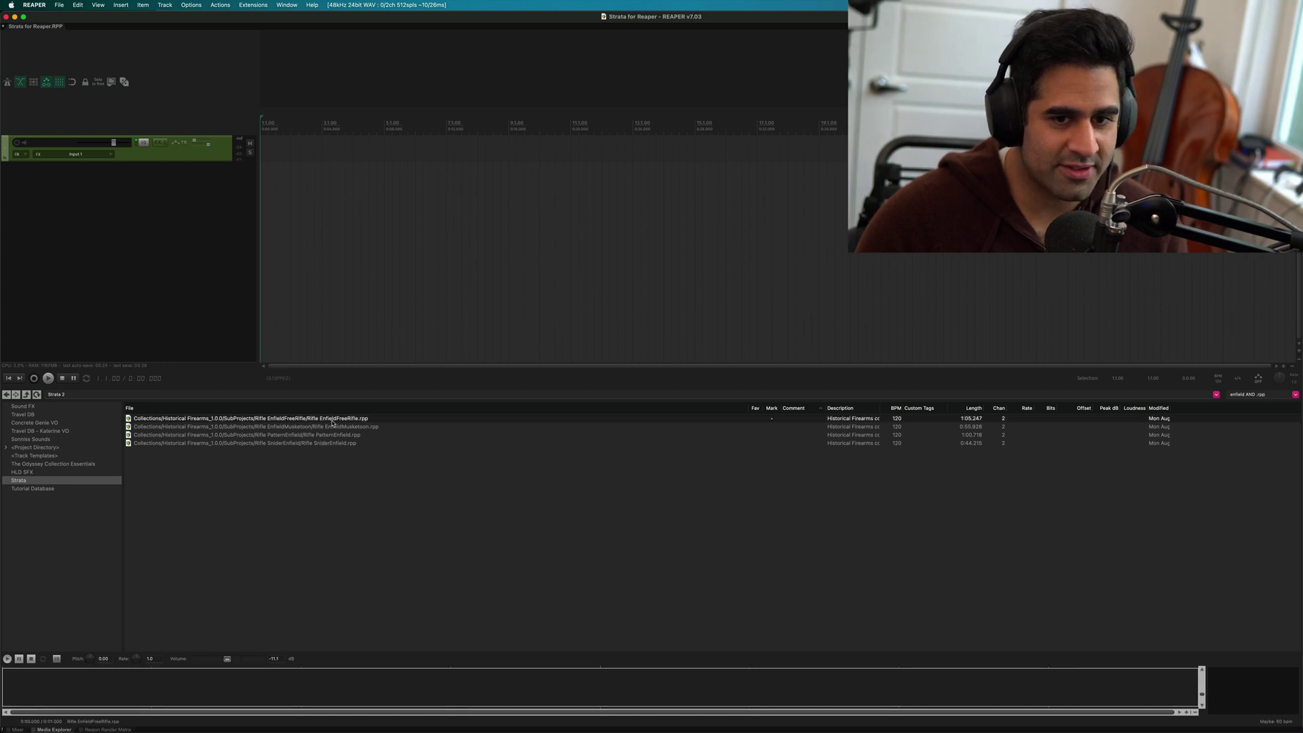
double_click(333, 420)
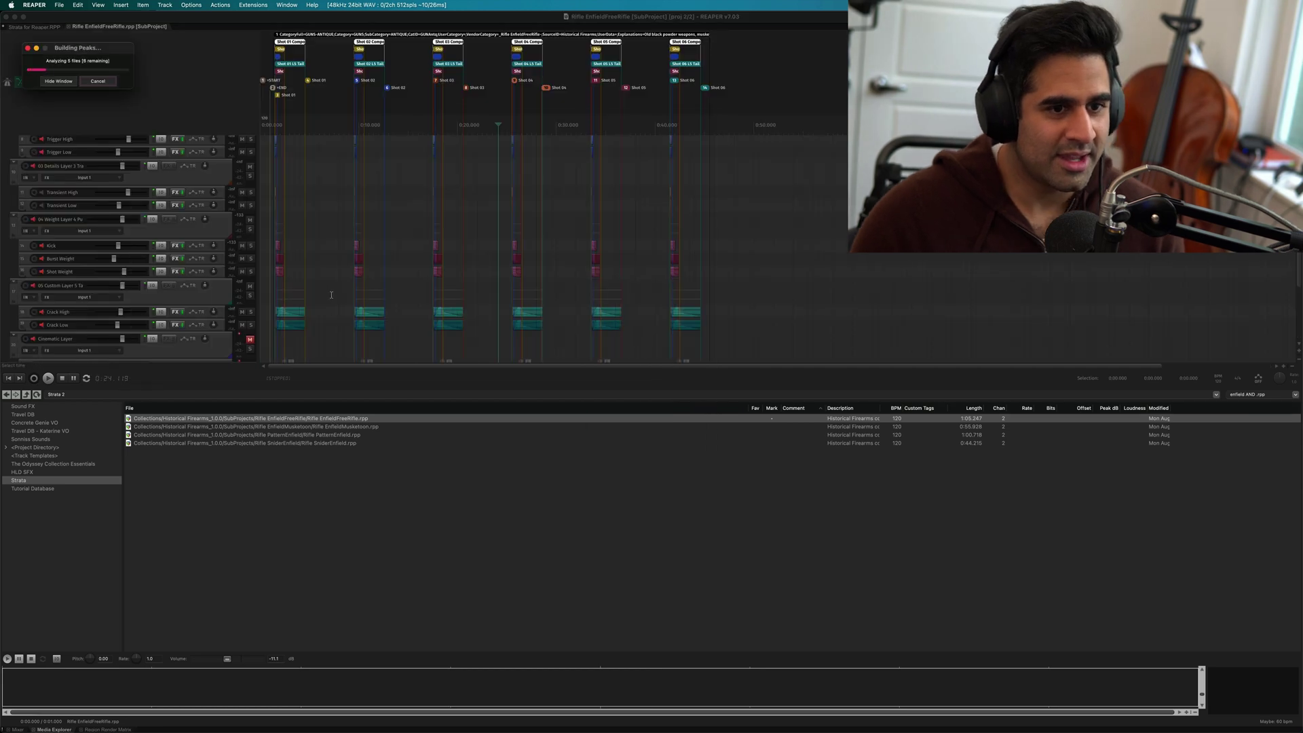
Examine the layered folder tracks of the EnfieldFreeRifle subproject and the media items of its first shot.
scroll(311, 223, "down", 2)
scroll(311, 223, "down", 3)
scroll(309, 224, "up", 4)
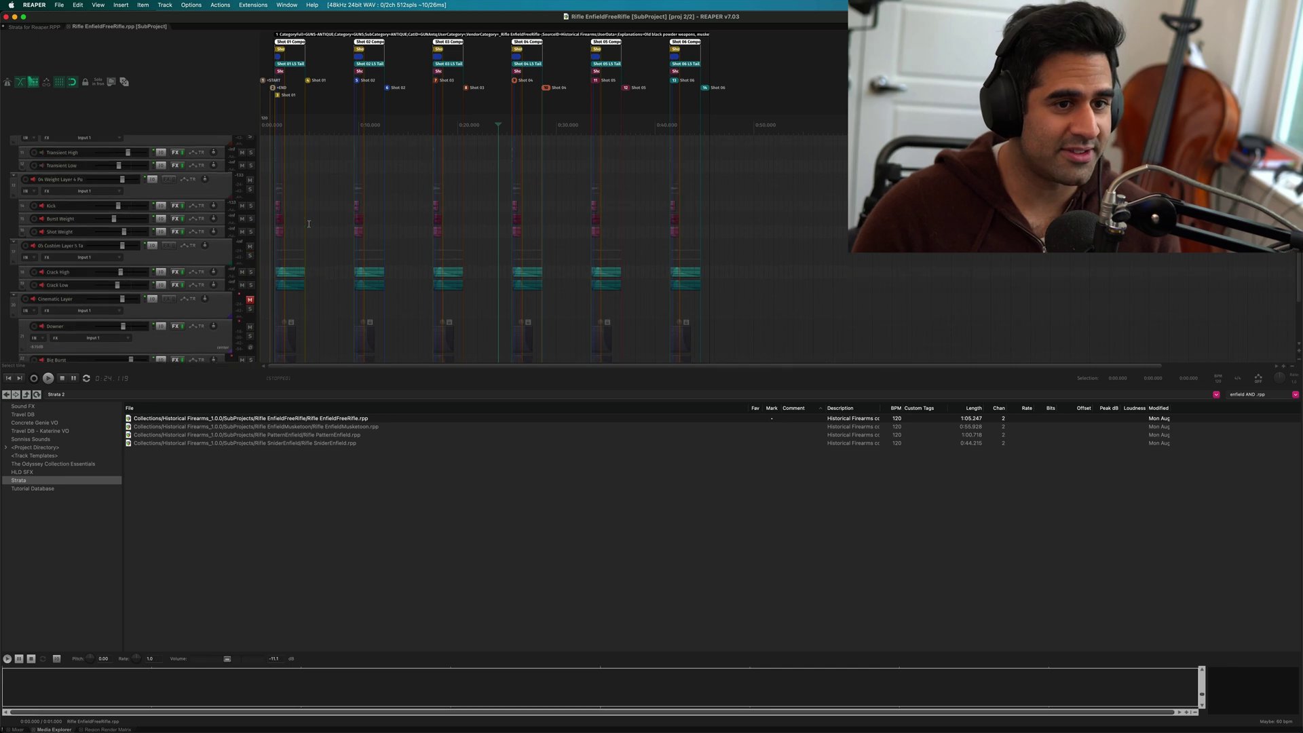
scroll(309, 224, "up", 2)
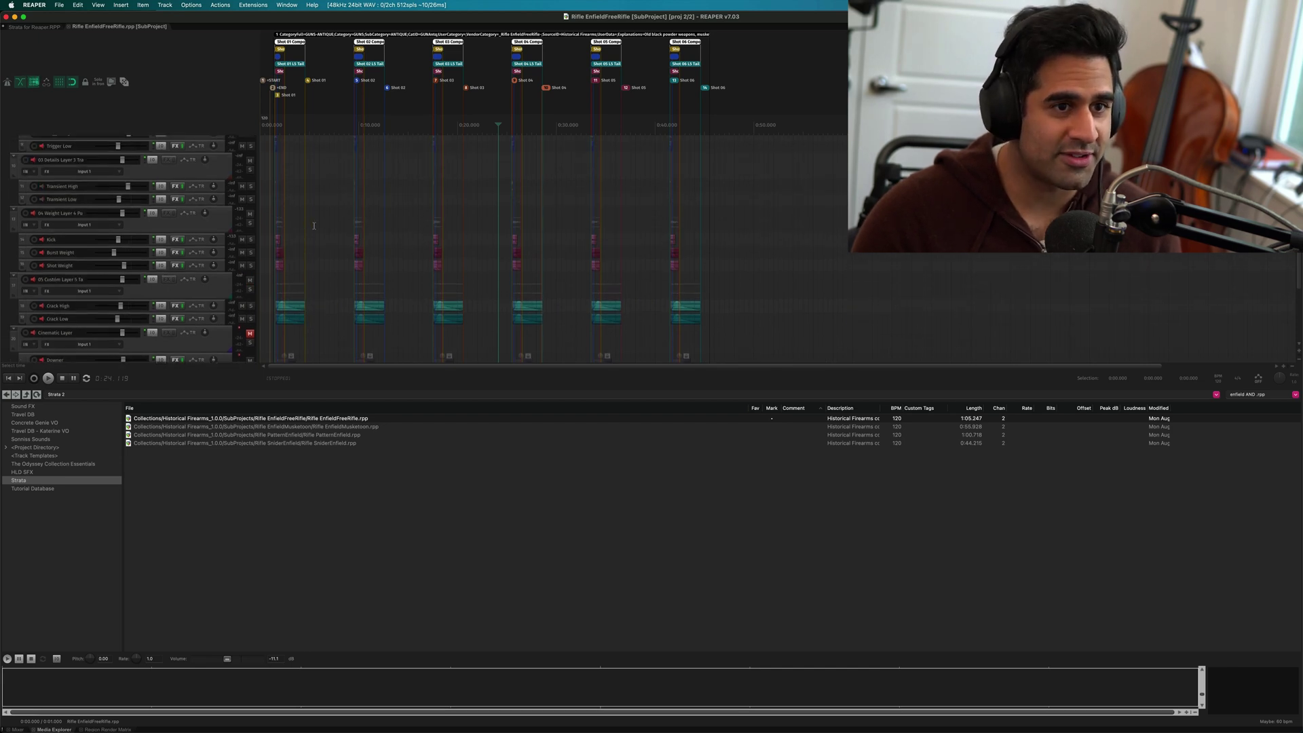
scroll(283, 280, "up", 8)
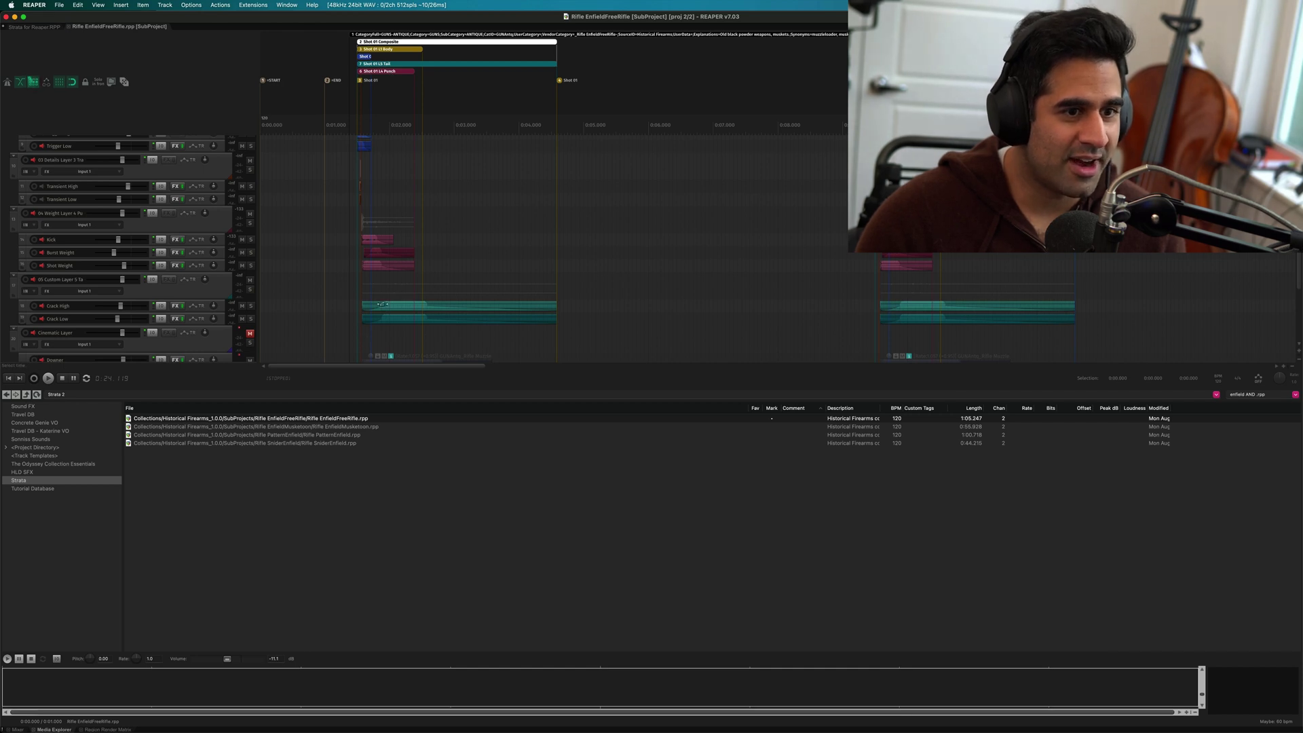
scroll(87, 208, "up", 3)
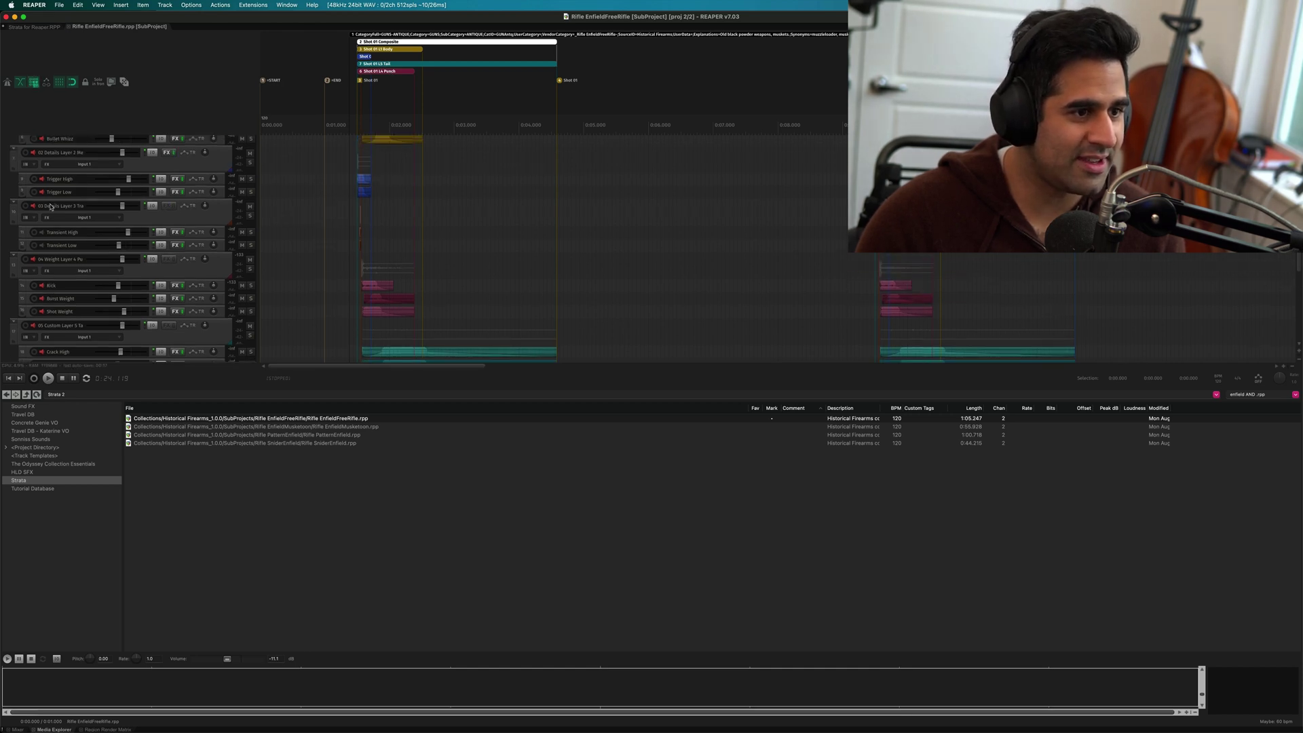
scroll(55, 208, "up", 3)
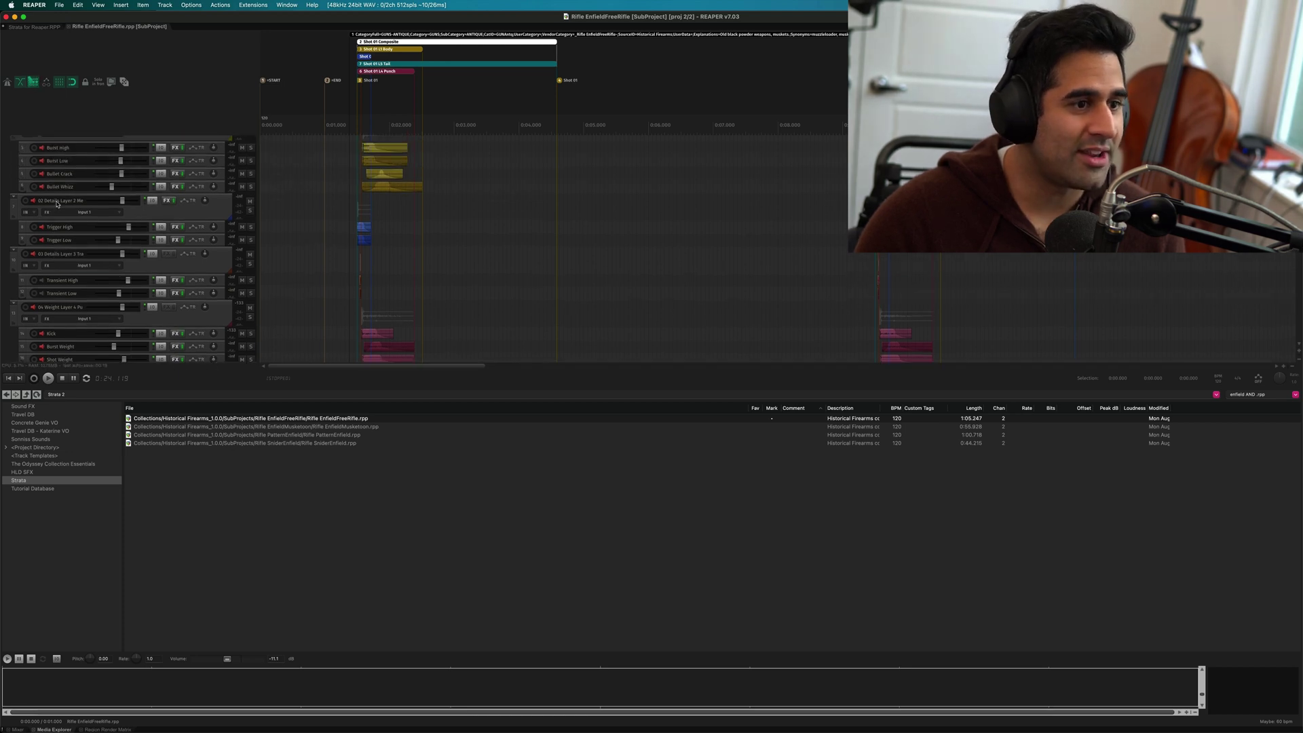
scroll(57, 203, "up", 4)
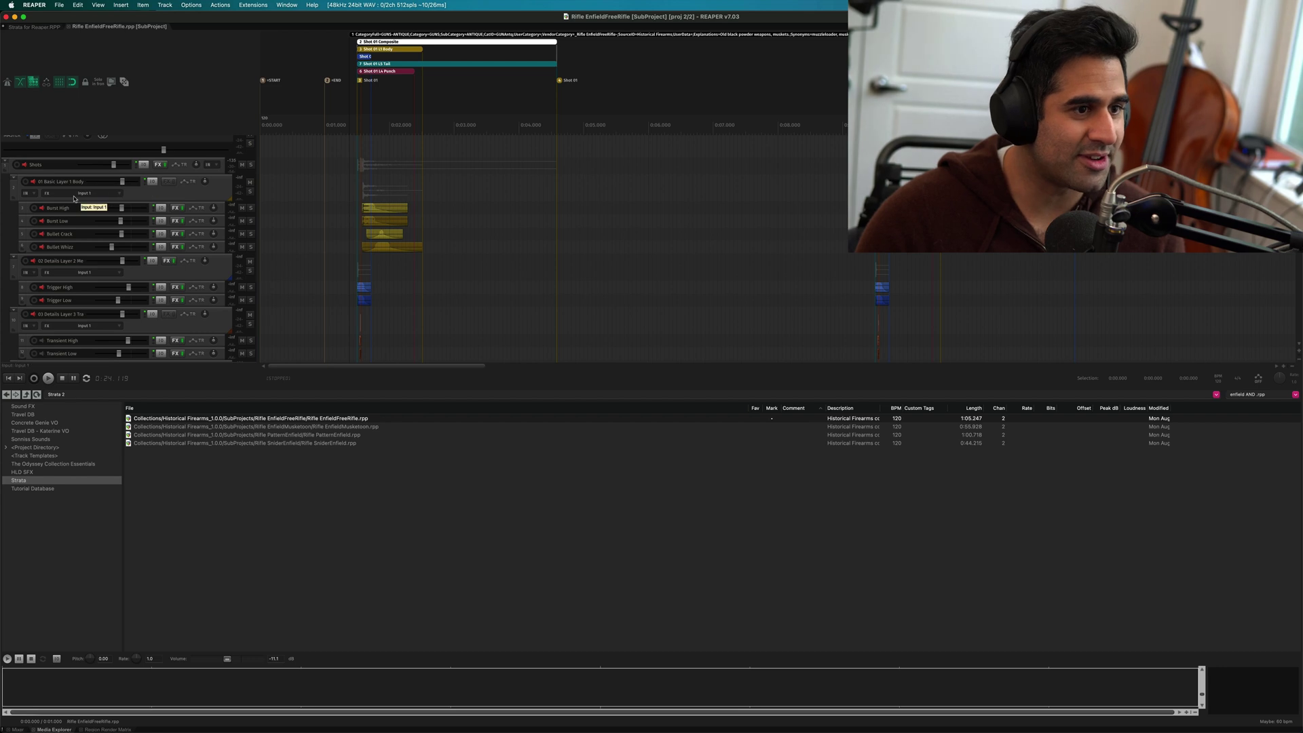
Select the 01 Basic Layer 1 Body folder track and go through its child tracks one by one.
left_click(172, 194)
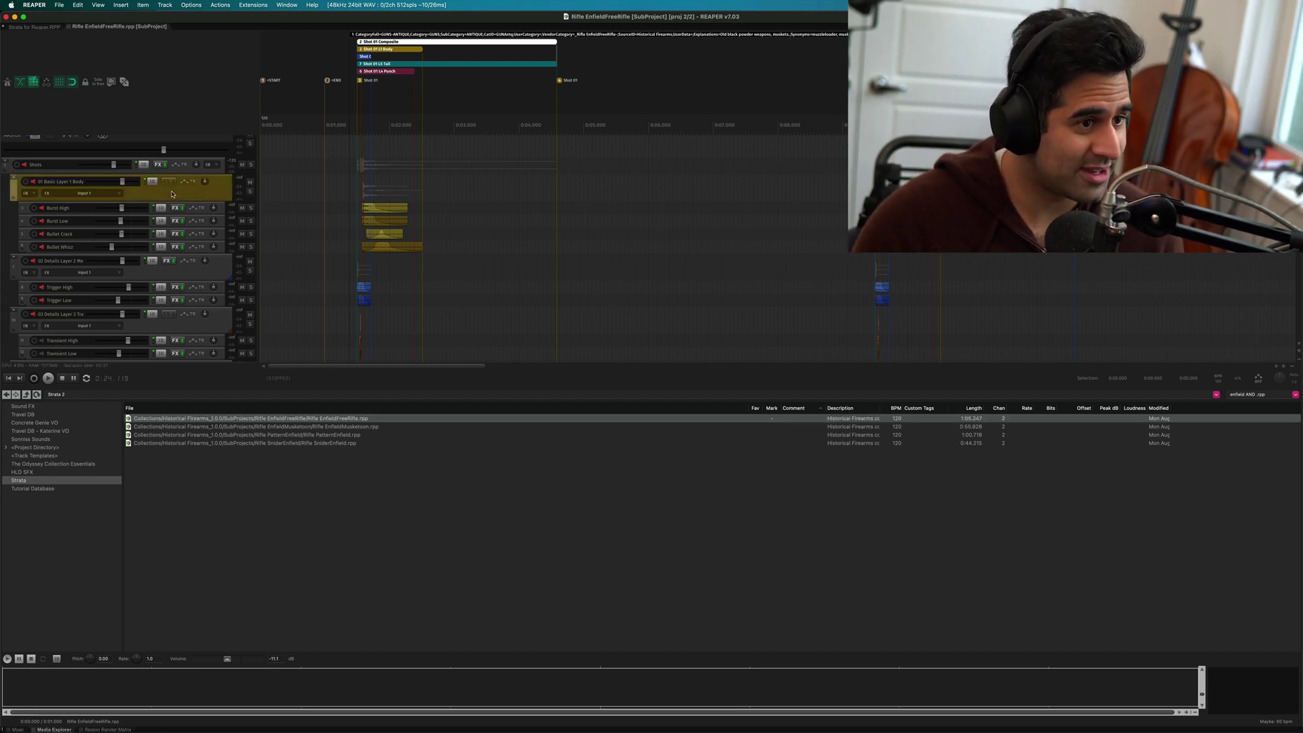
left_click(226, 211)
key("Down")
key("Down")
key("Down")
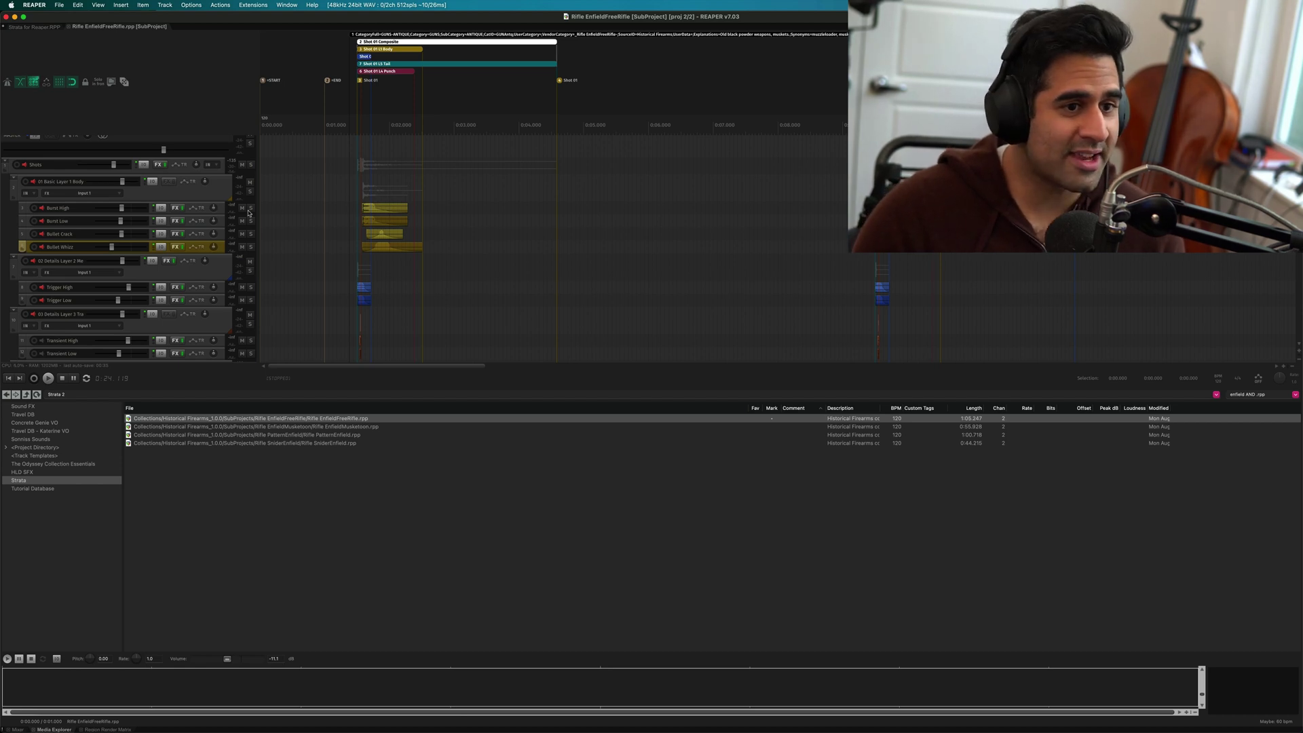
Play the full mix of Shot 01 from just before its first item and stop playback.
left_click(346, 225)
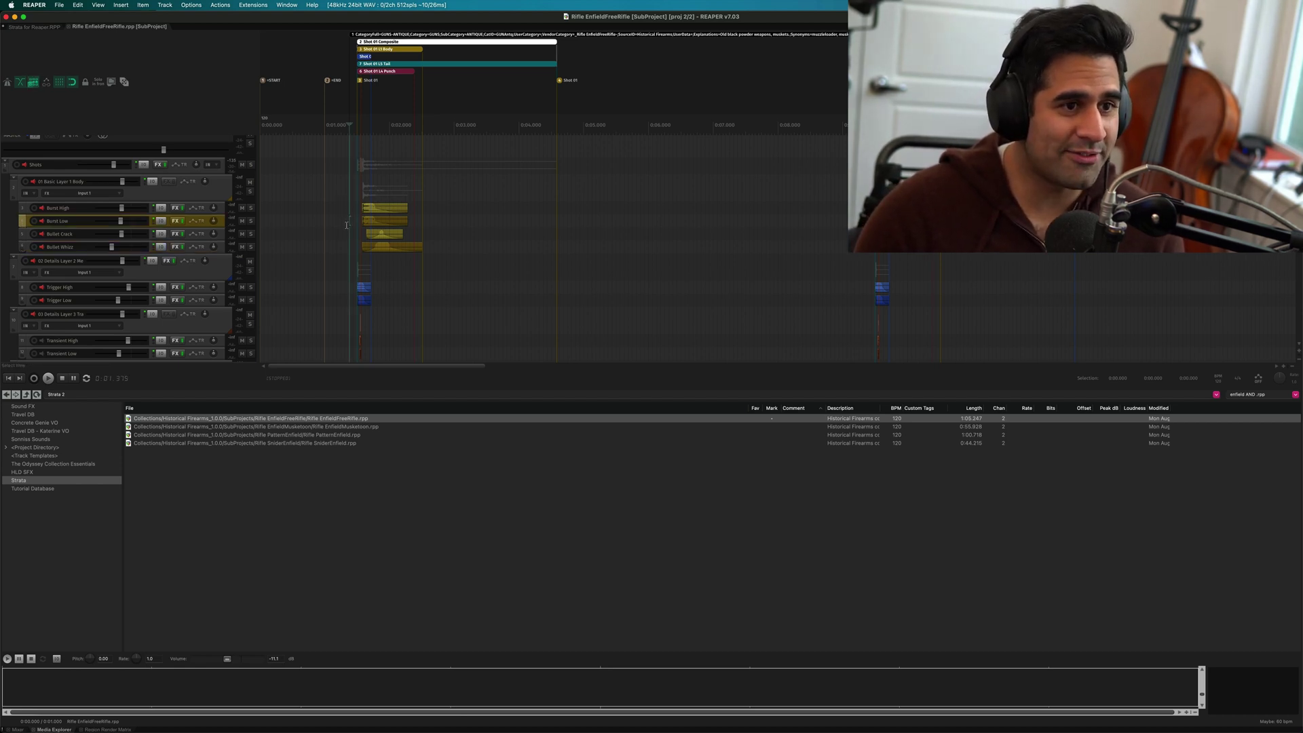
scroll(346, 225, "down", 5)
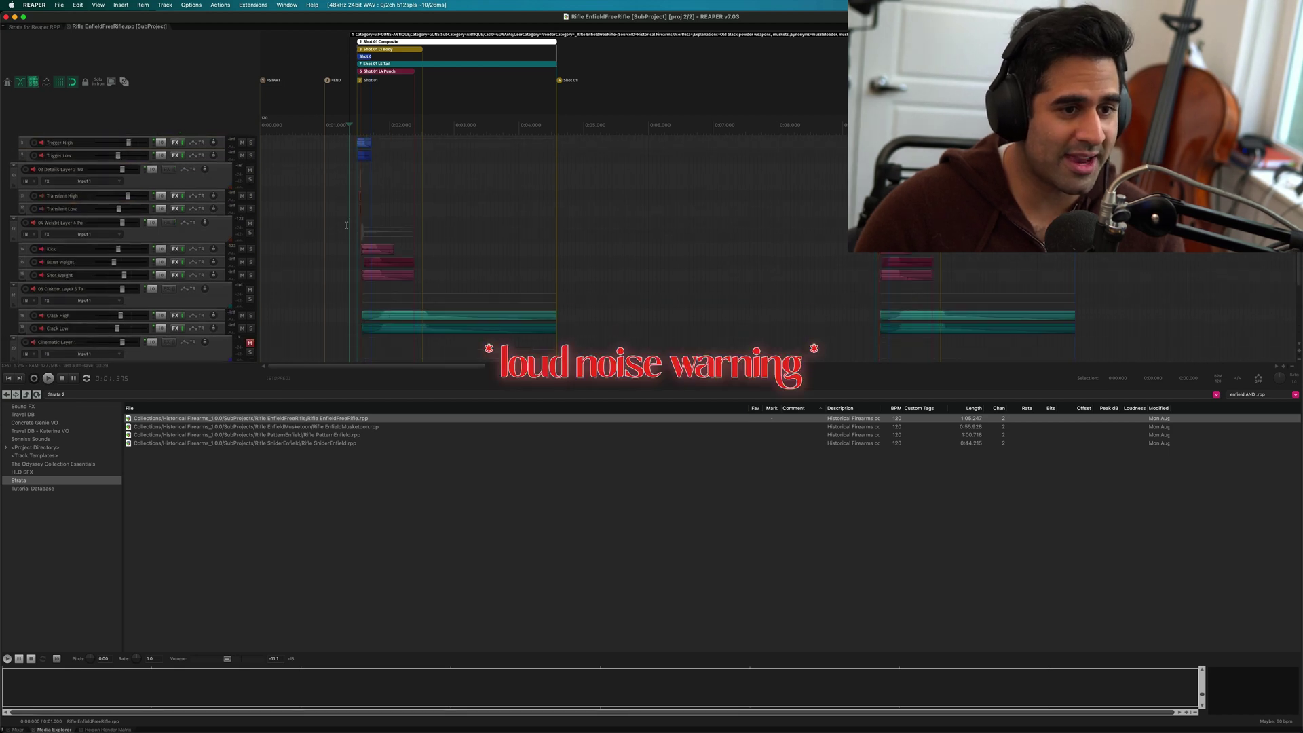
scroll(346, 225, "up", 5)
key("space")
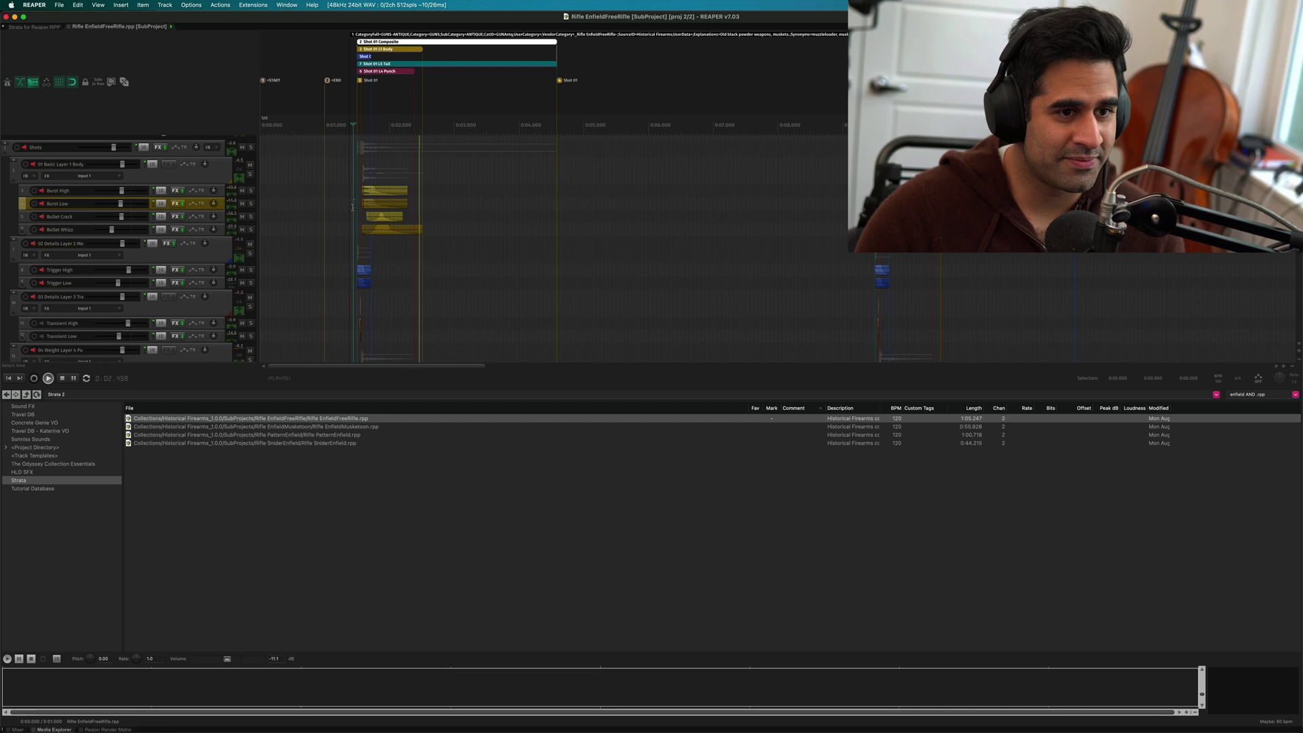
key("space")
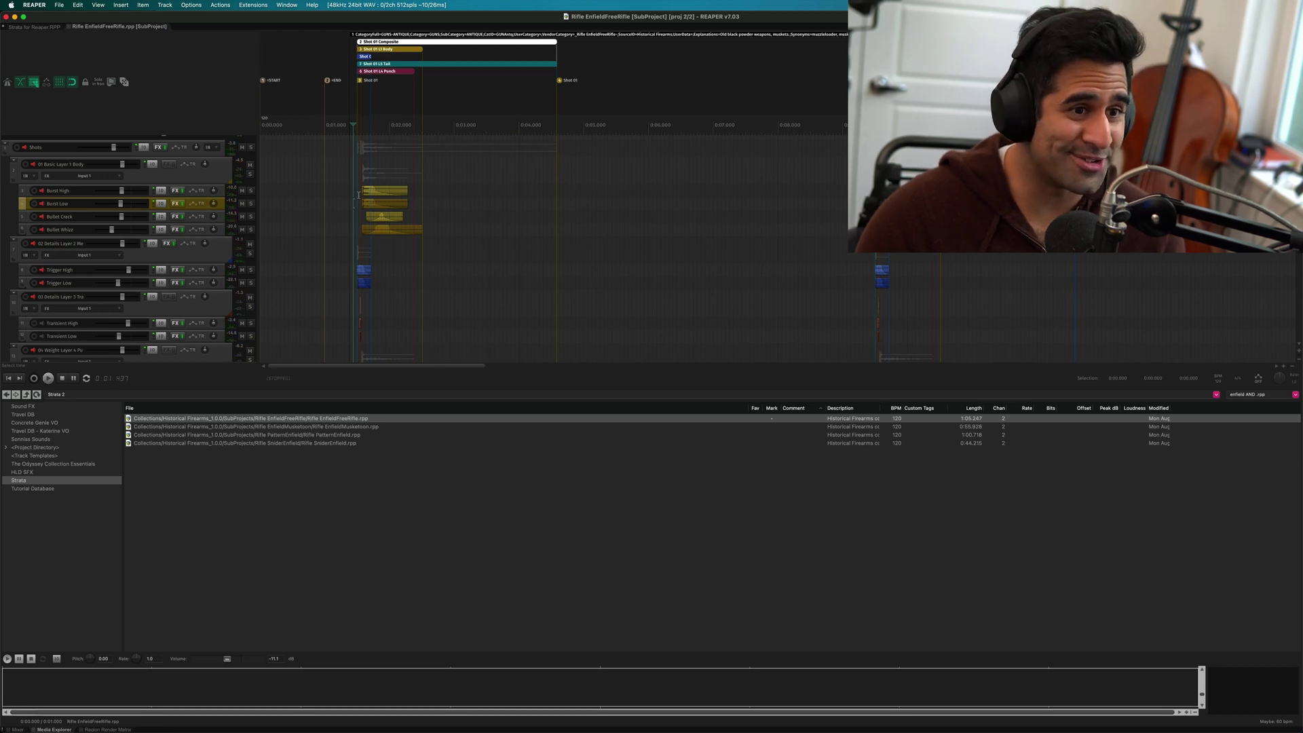
Audition the Burst High track in solo from the start of Shot 01 and take it out of solo.
left_click(358, 190)
key("alt+s")
key("space")
key("space")
key("alt+s")
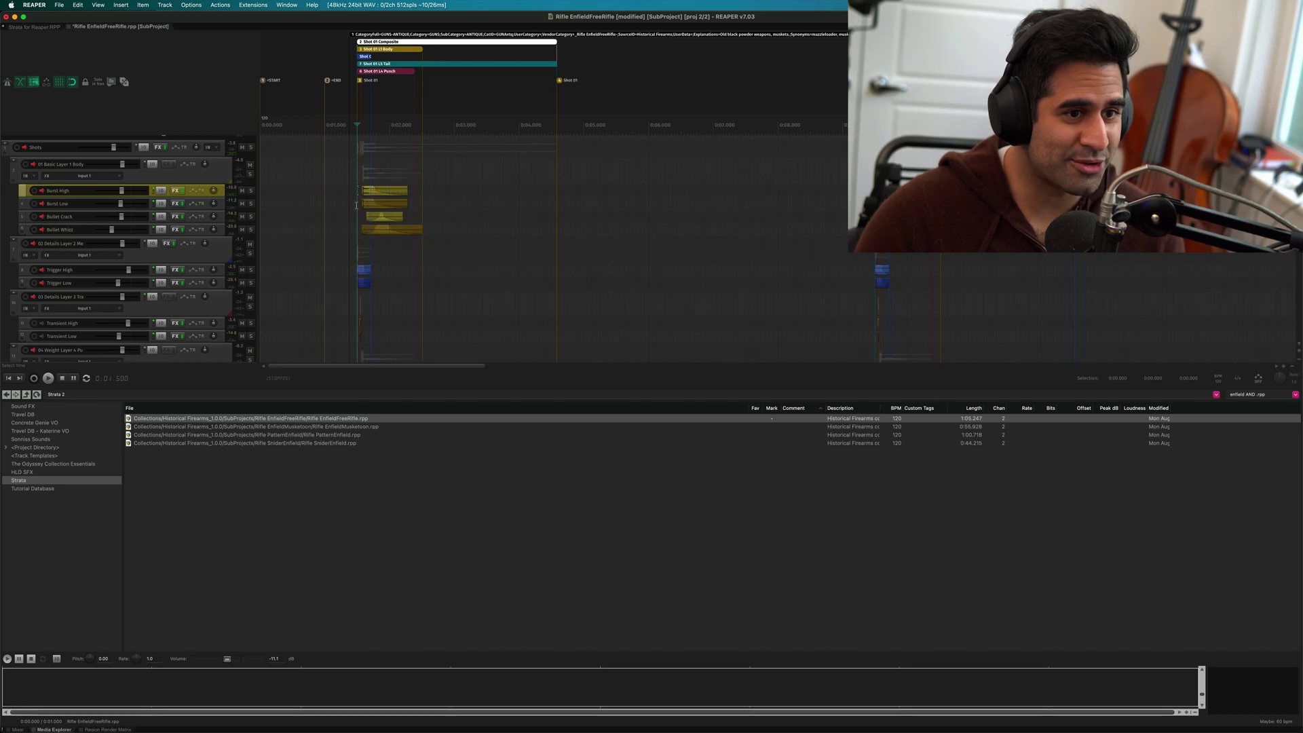
Audition the Burst Low track in solo from the start of Shot 01.
left_click(357, 205)
key("alt+s")
key("space")
key("space")
Audition the Kick track of the weight layer in solo, stop playback and take it out of solo.
scroll(358, 233, "down", 5)
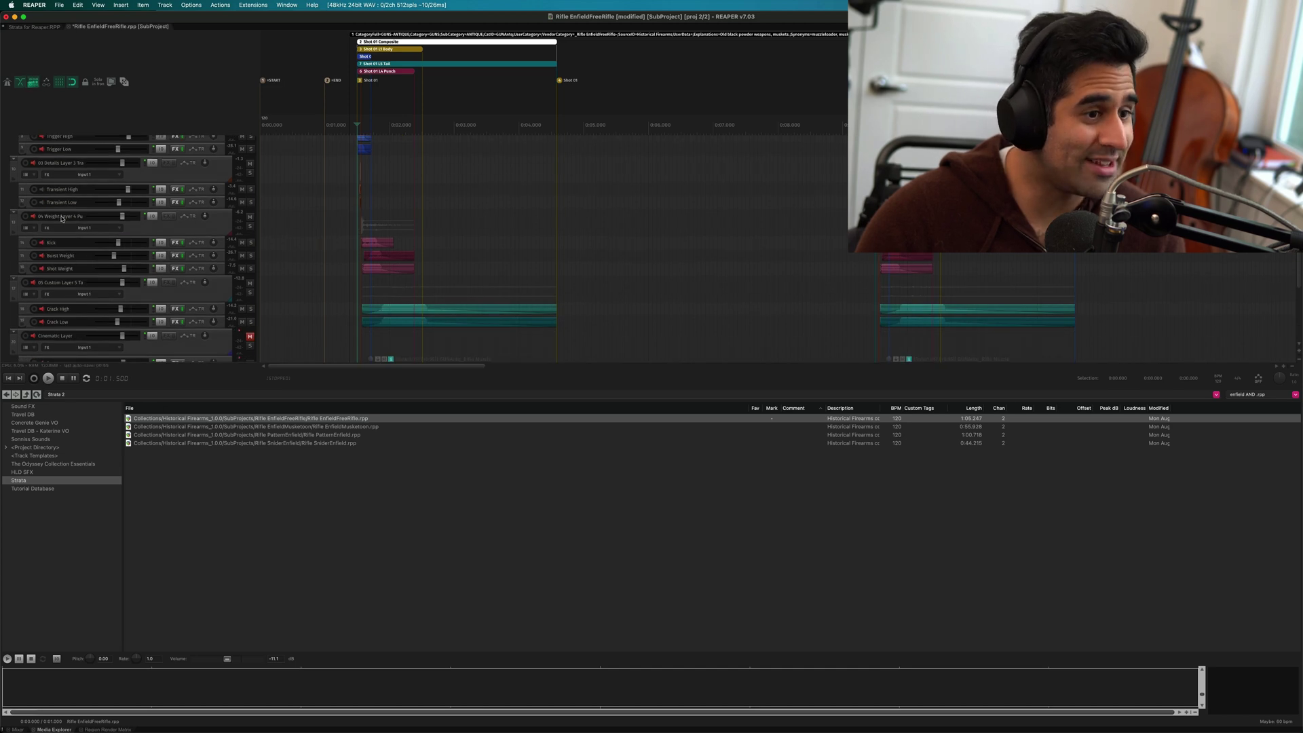
key("alt+s")
key("space")
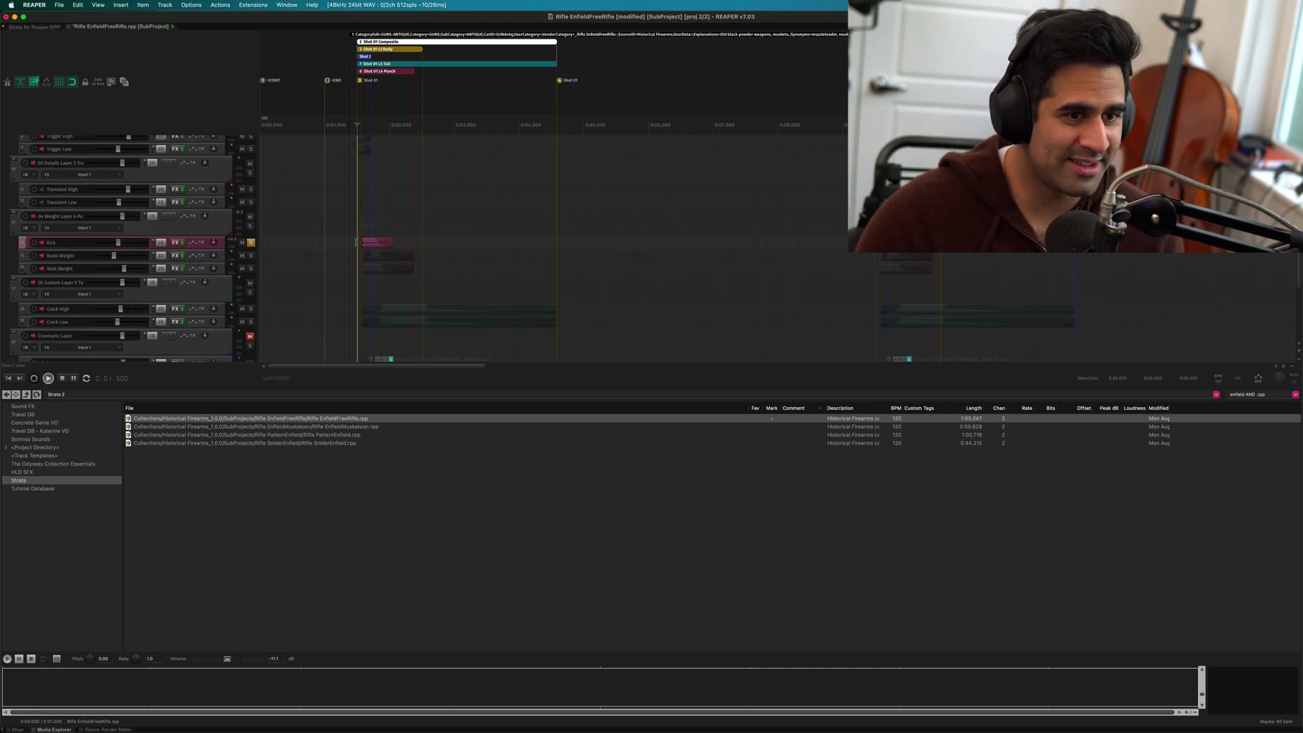
key("space")
key("alt+s")
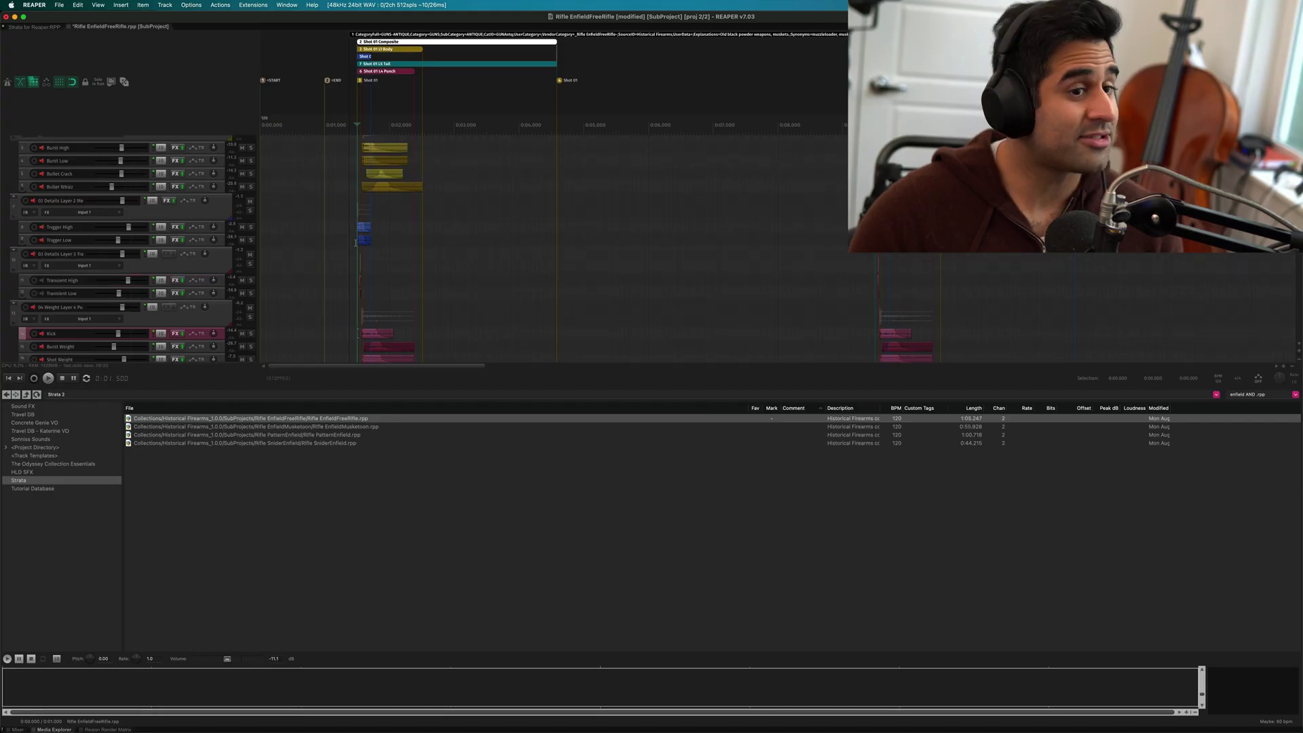
Examine how the body, trigger, transient, weight and custom layer items of Shot 01 are timed against each other.
scroll(368, 222, "up", 3)
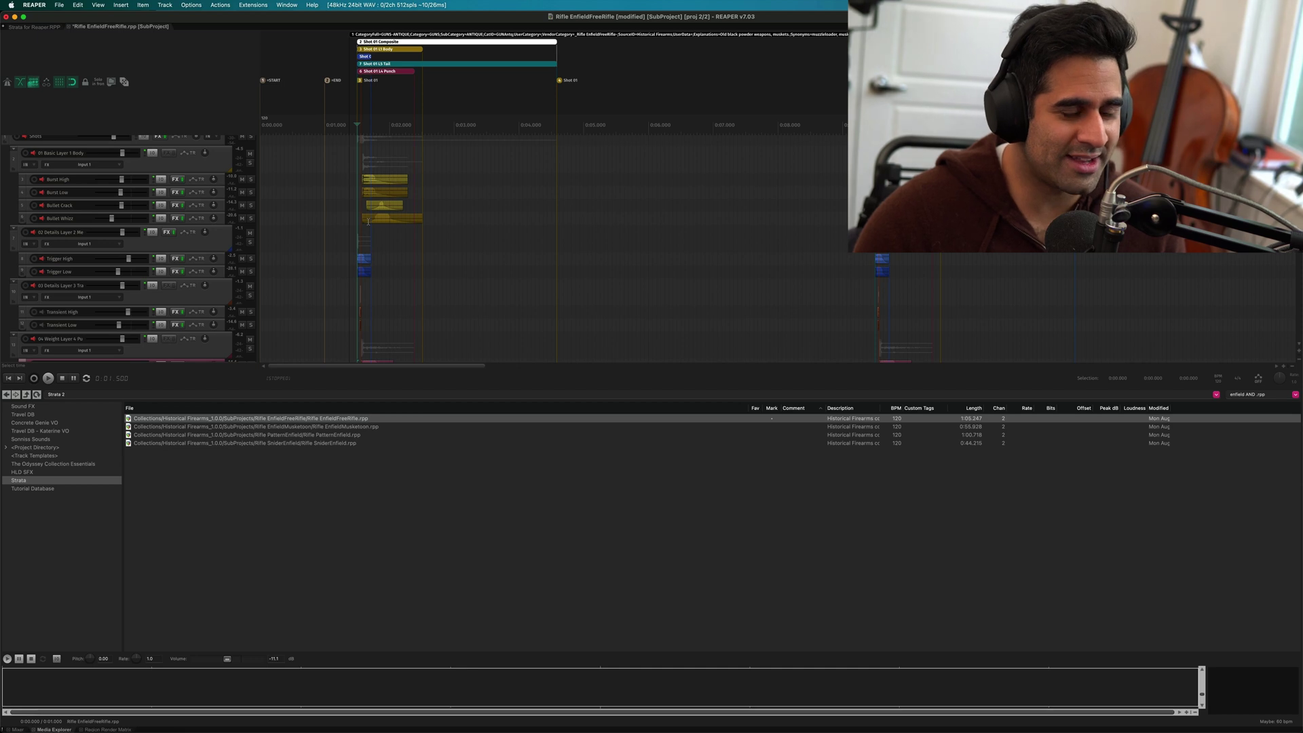
scroll(360, 217, "up", 10)
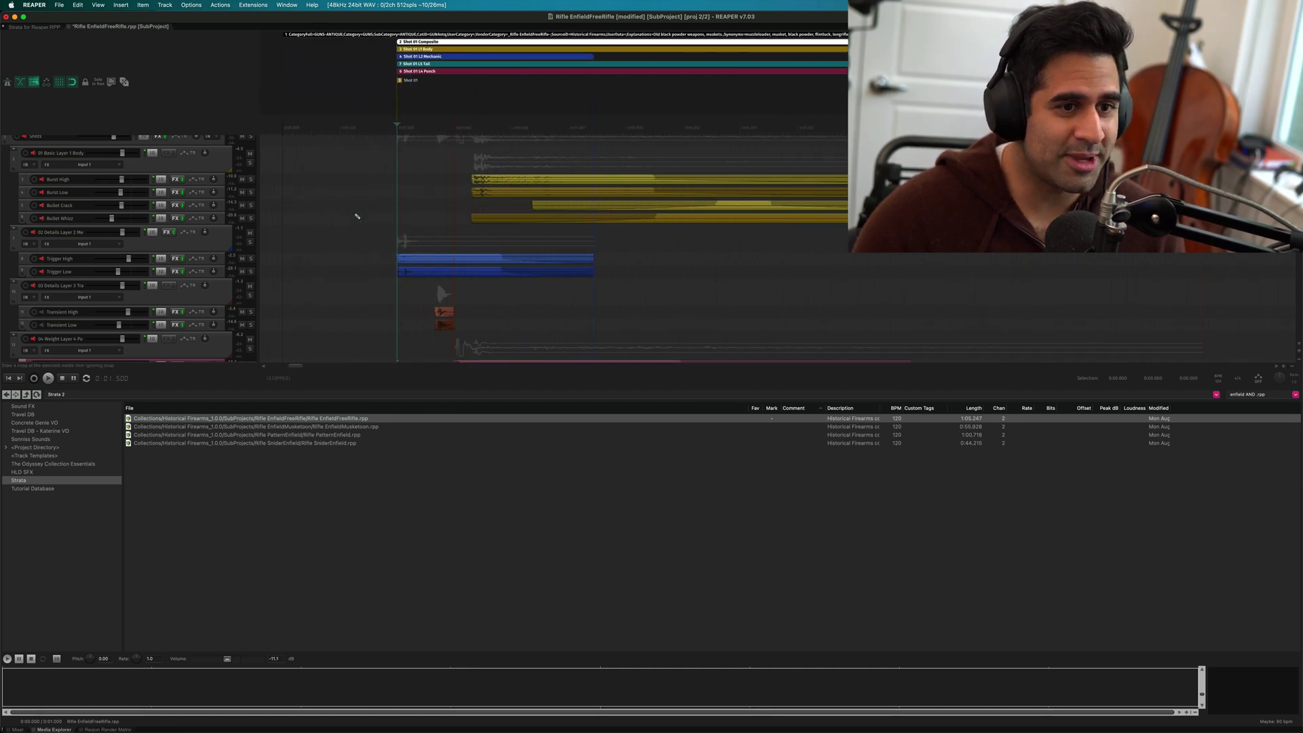
scroll(516, 180, "down", 2)
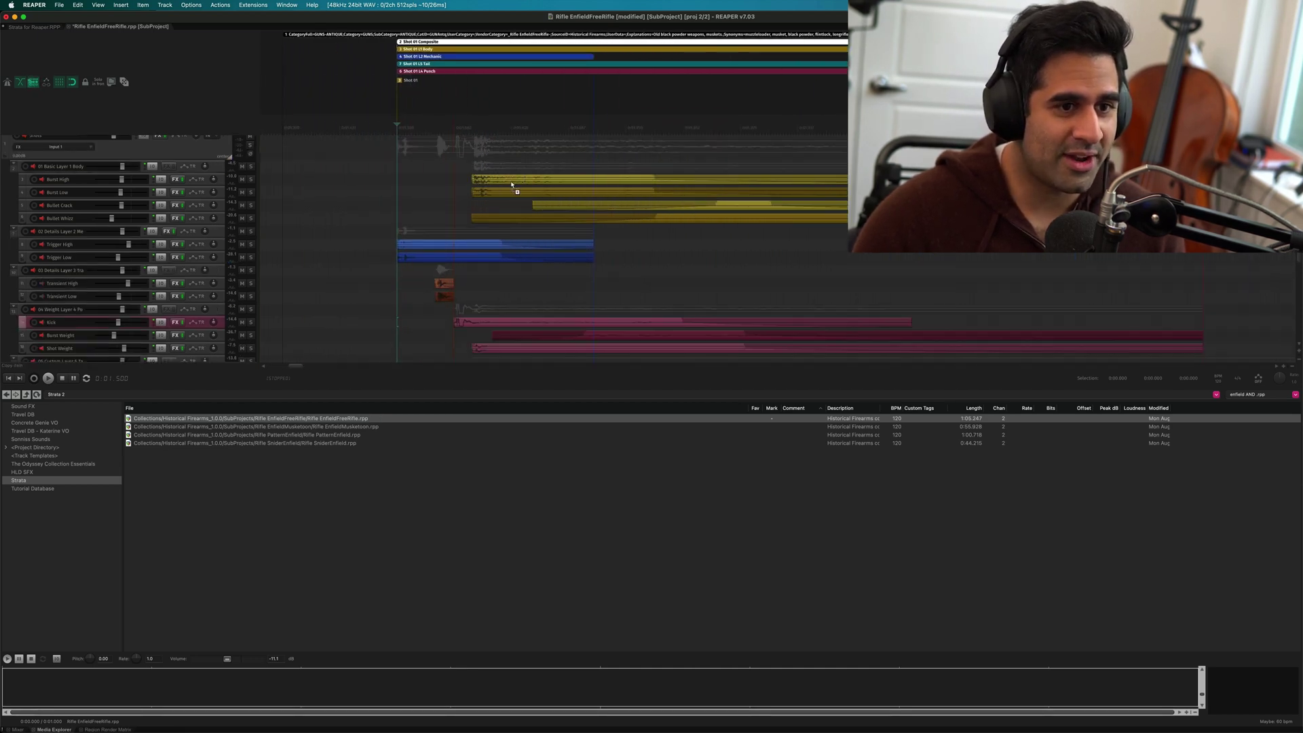
left_click(453, 205)
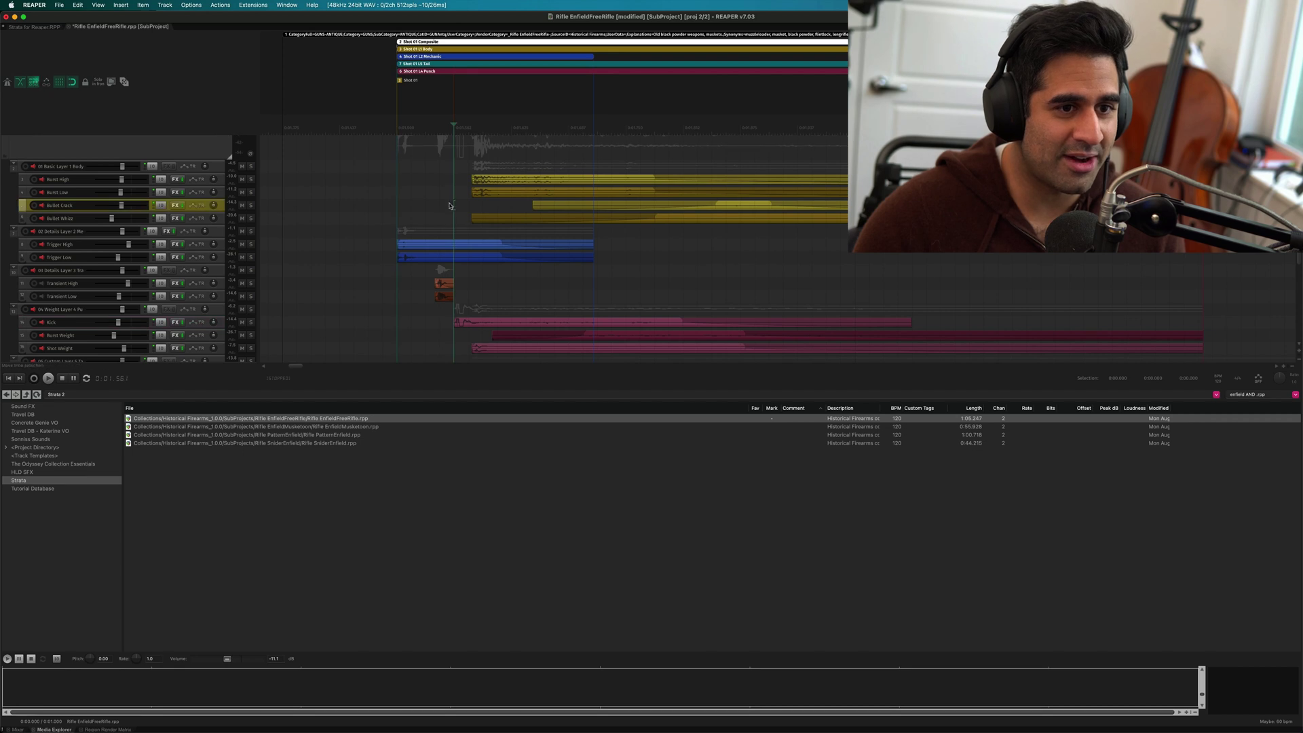
scroll(438, 224, "down", 3)
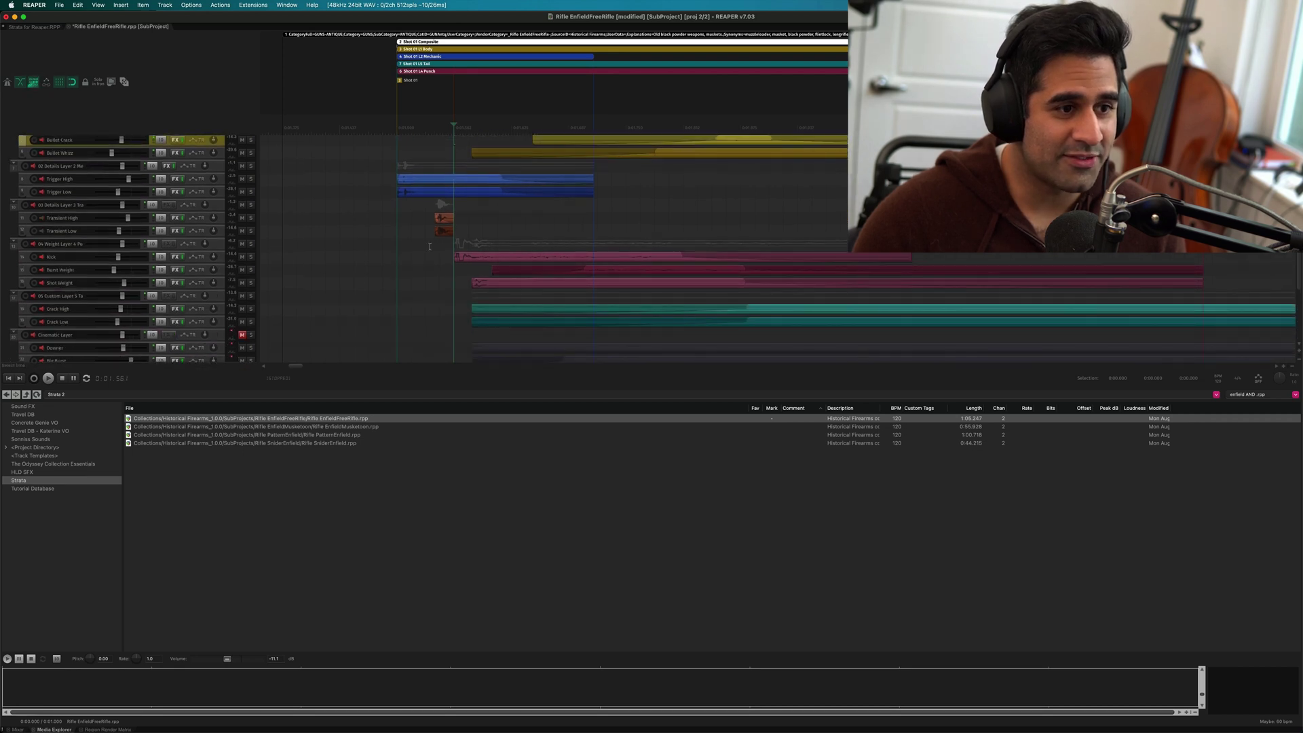
left_click(430, 247)
scroll(432, 249, "up", 2)
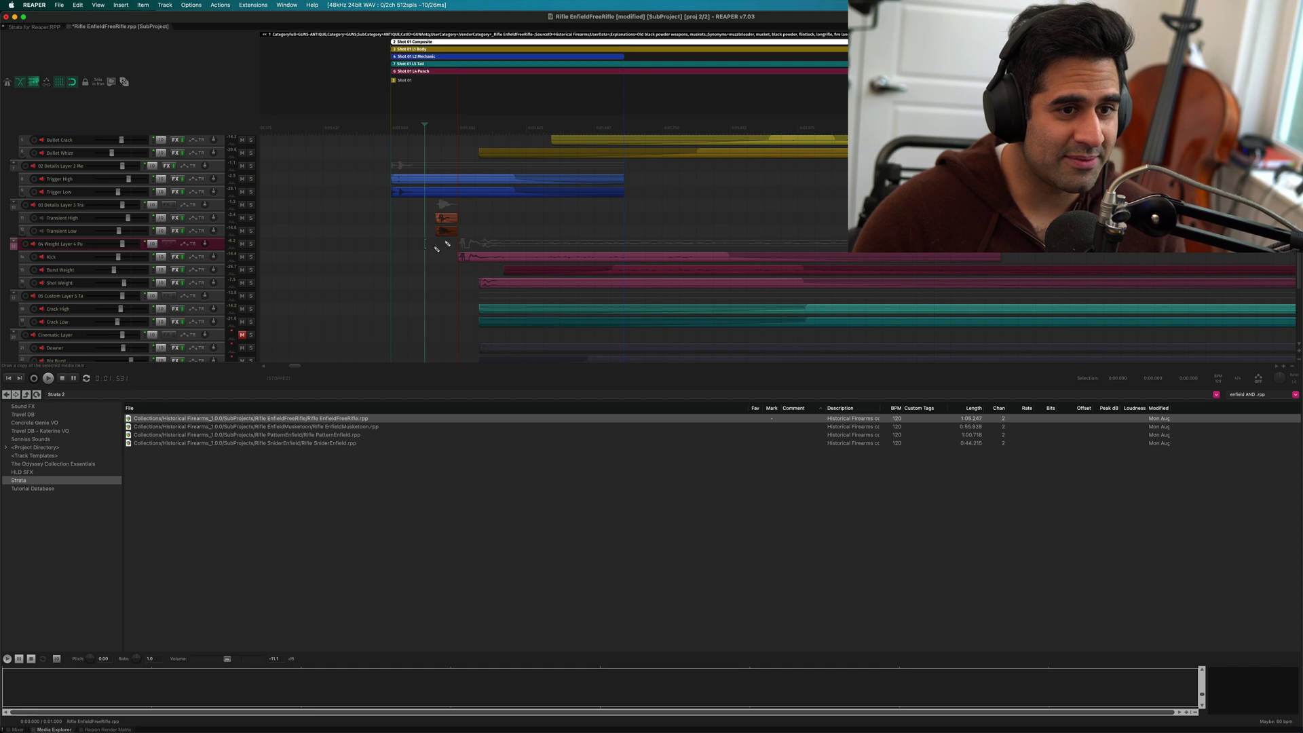
scroll(470, 207, "up", 3)
scroll(542, 274, "down", 5)
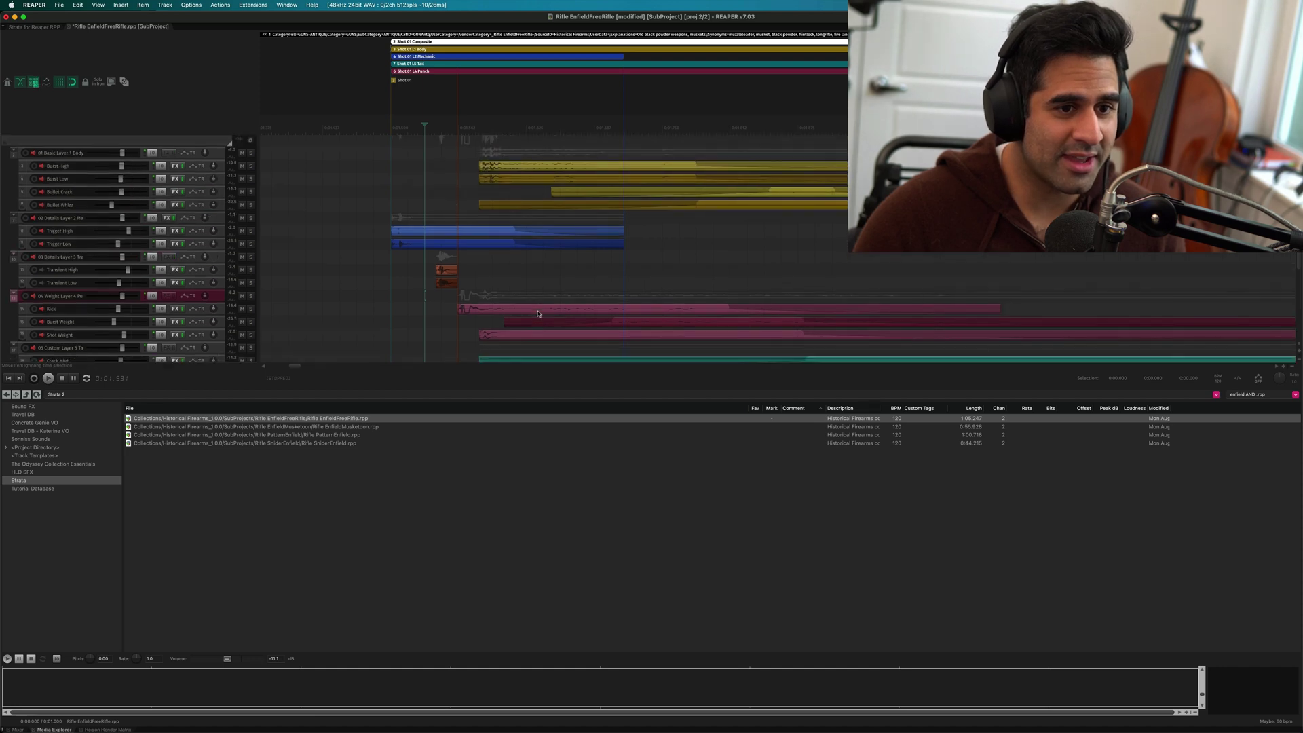
scroll(502, 282, "down", 2)
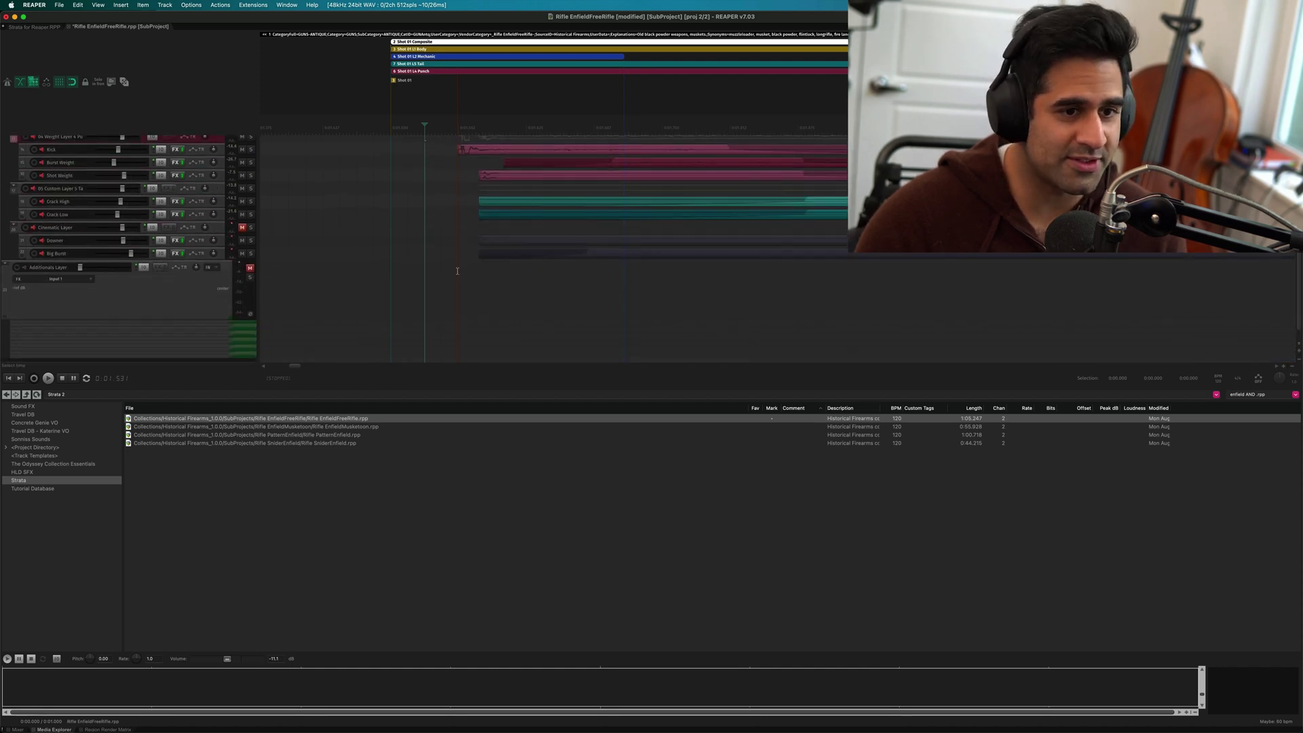
scroll(456, 271, "up", 8)
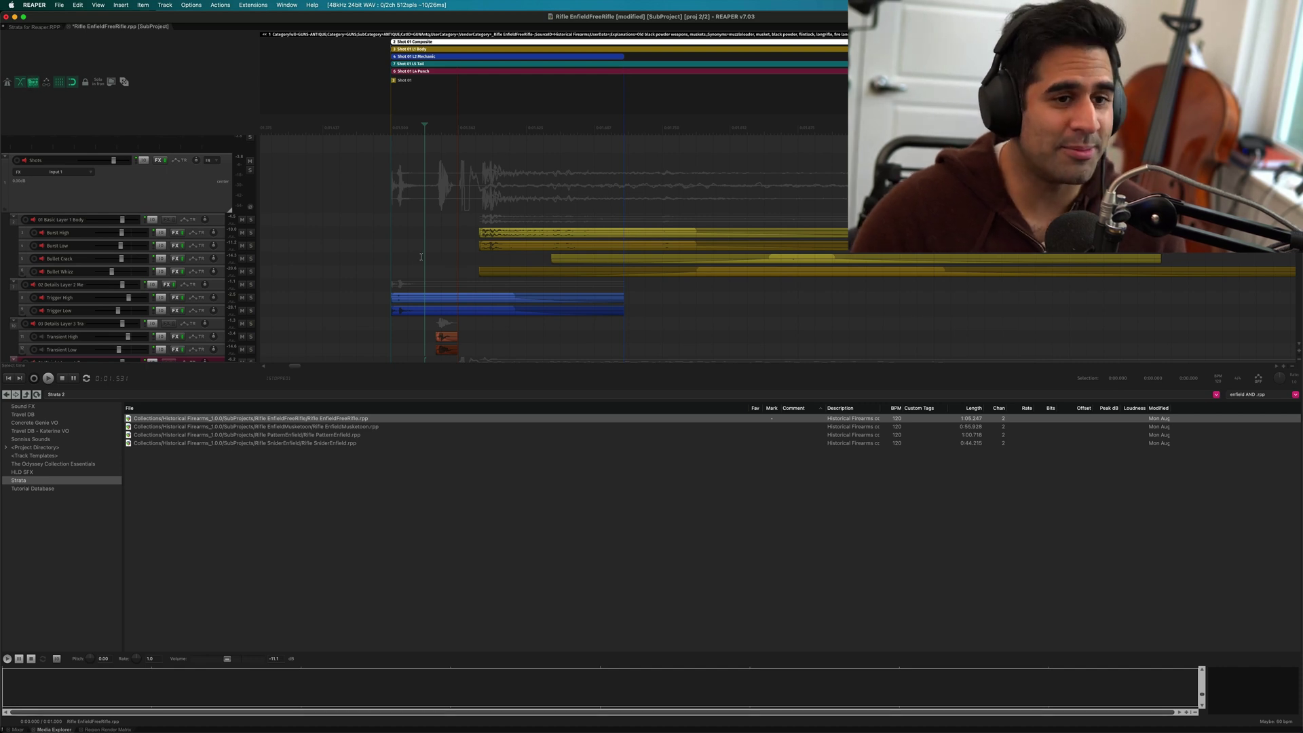
Try moving the Basic Layer 1 Body items earlier to the start of Shot 01, shifting the Bullet Crack item separately to match.
left_click_drag(727, 296, 668, 223)
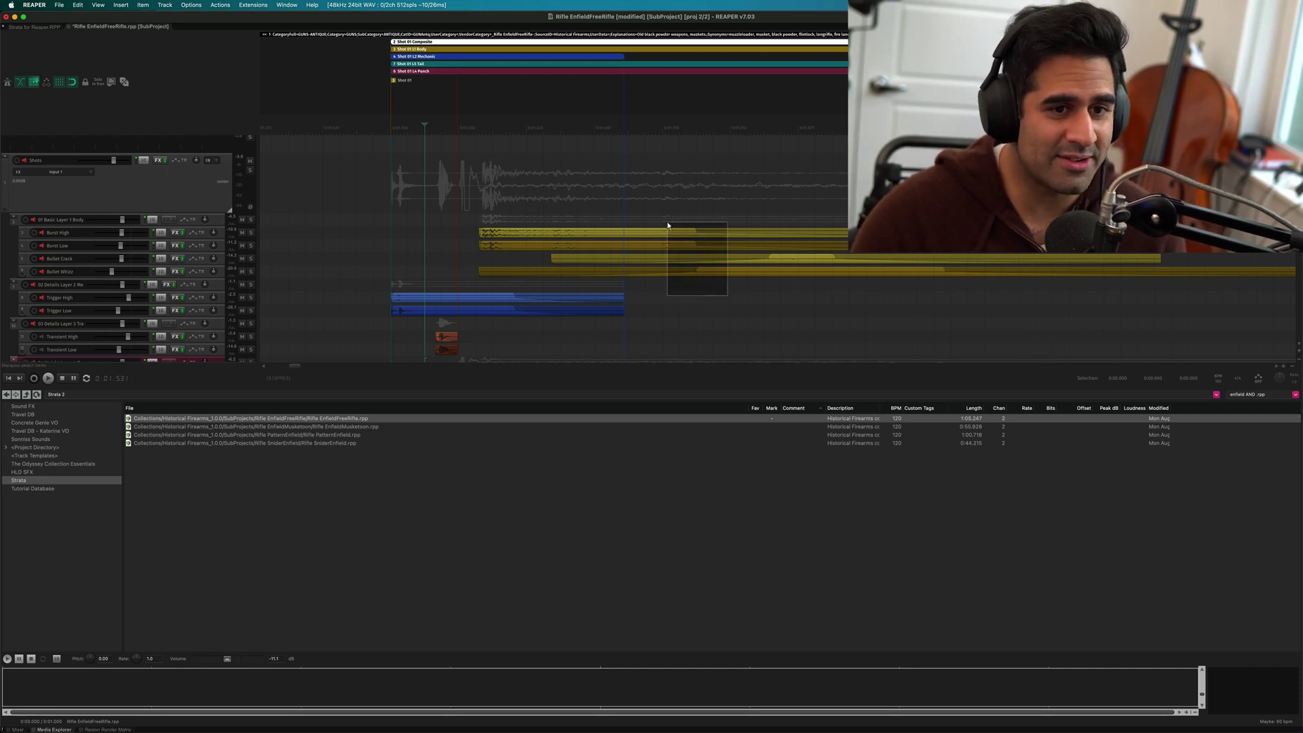
left_click(634, 231)
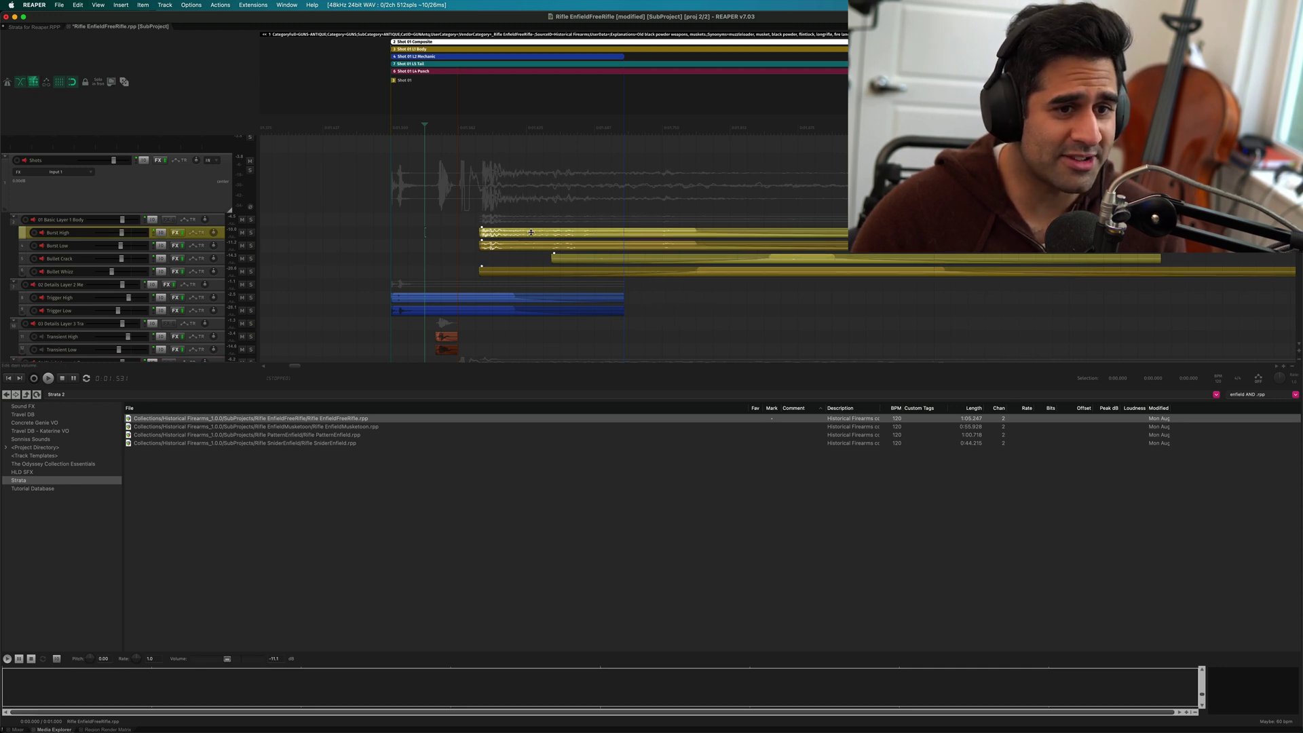
left_click_drag(532, 236, 438, 237)
left_click(473, 264)
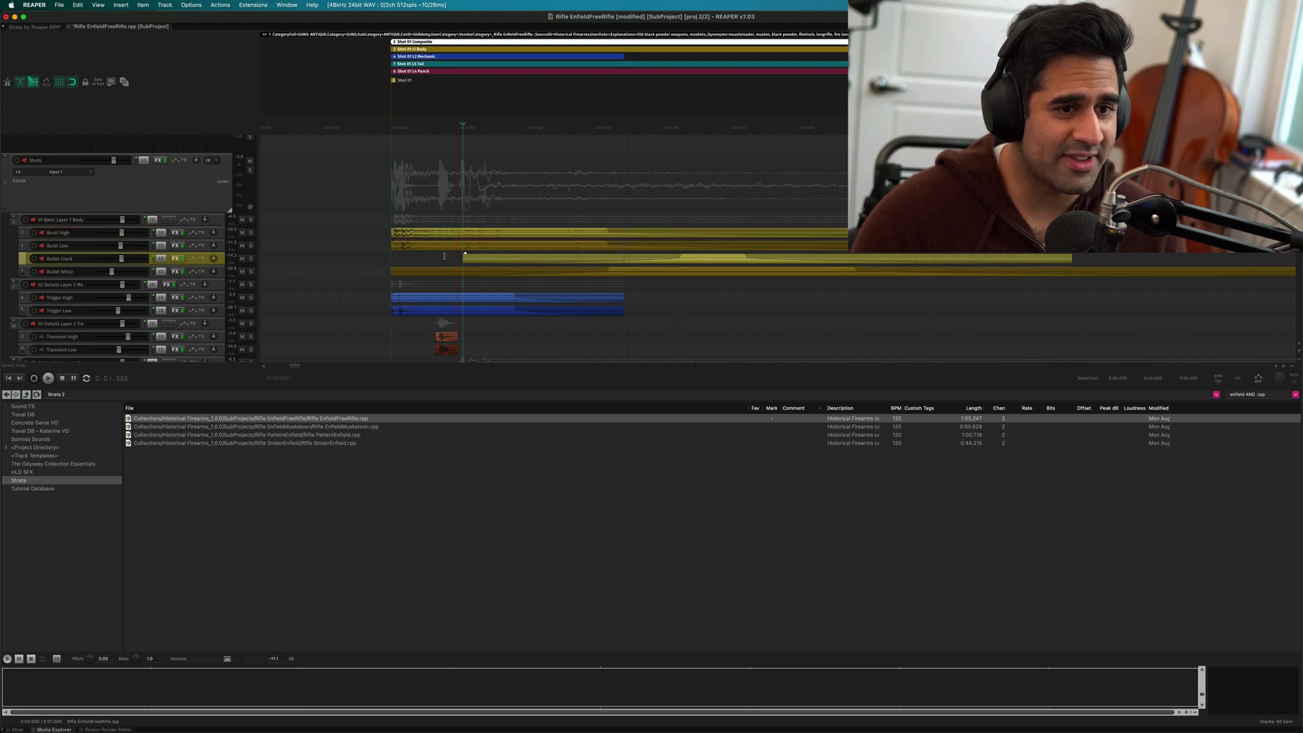
left_click_drag(476, 262, 405, 262)
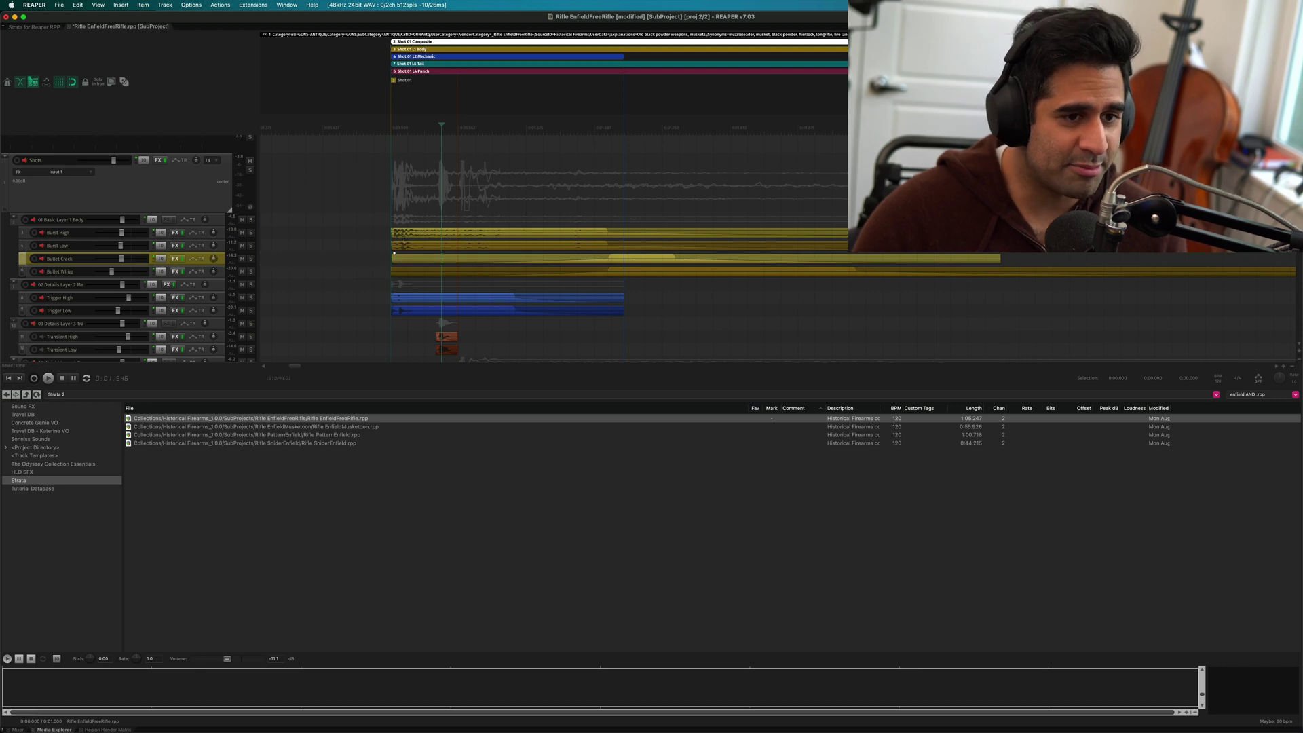
Undo the moves of the Basic Layer 1 Body items.
scroll(392, 282, "down", 3)
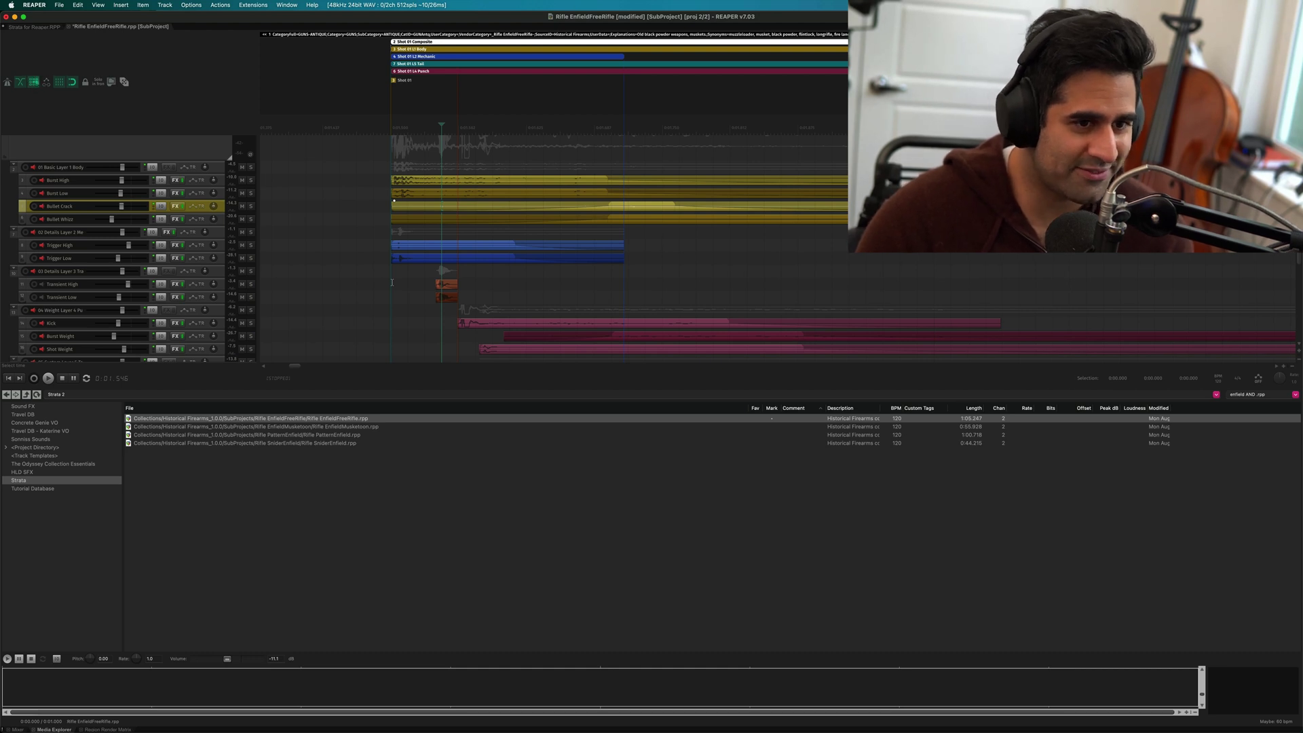
key("ctrl+z")
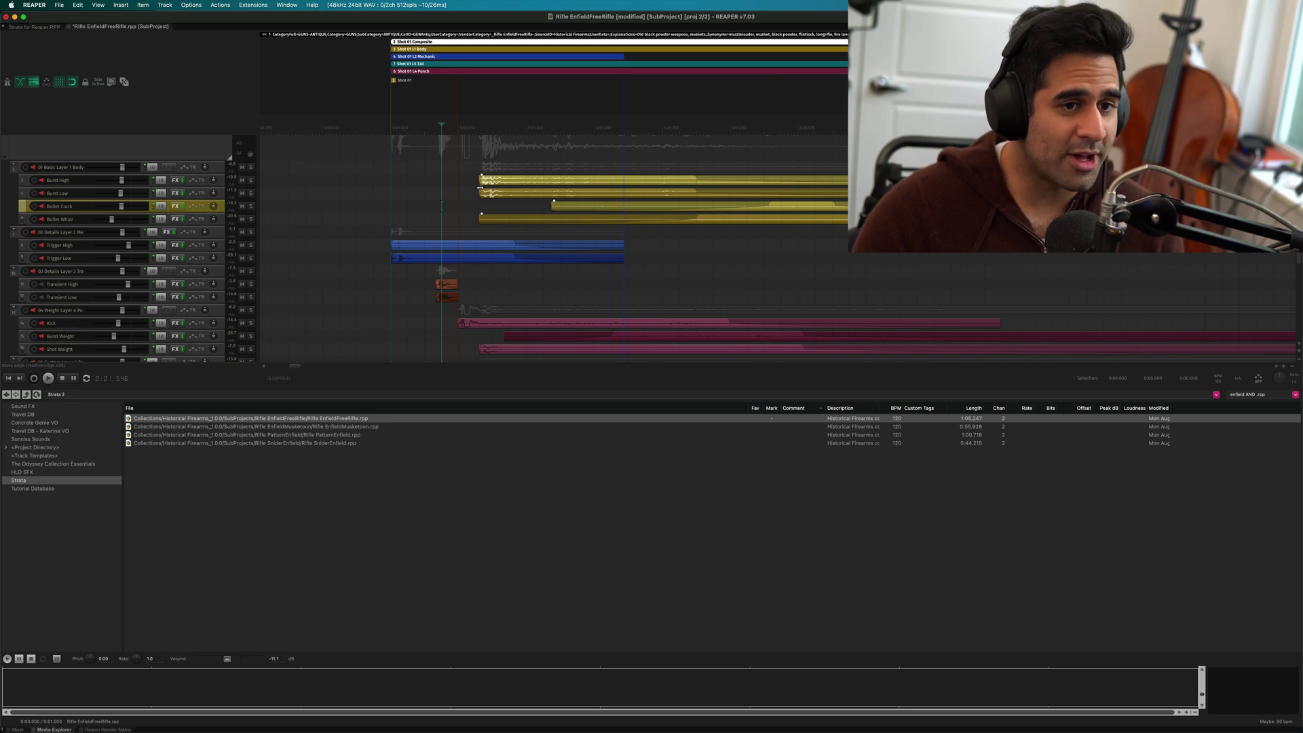
Play Shot 01 from its start with all layers sounding together, and stop playback after its tail.
scroll(407, 257, "down", 3)
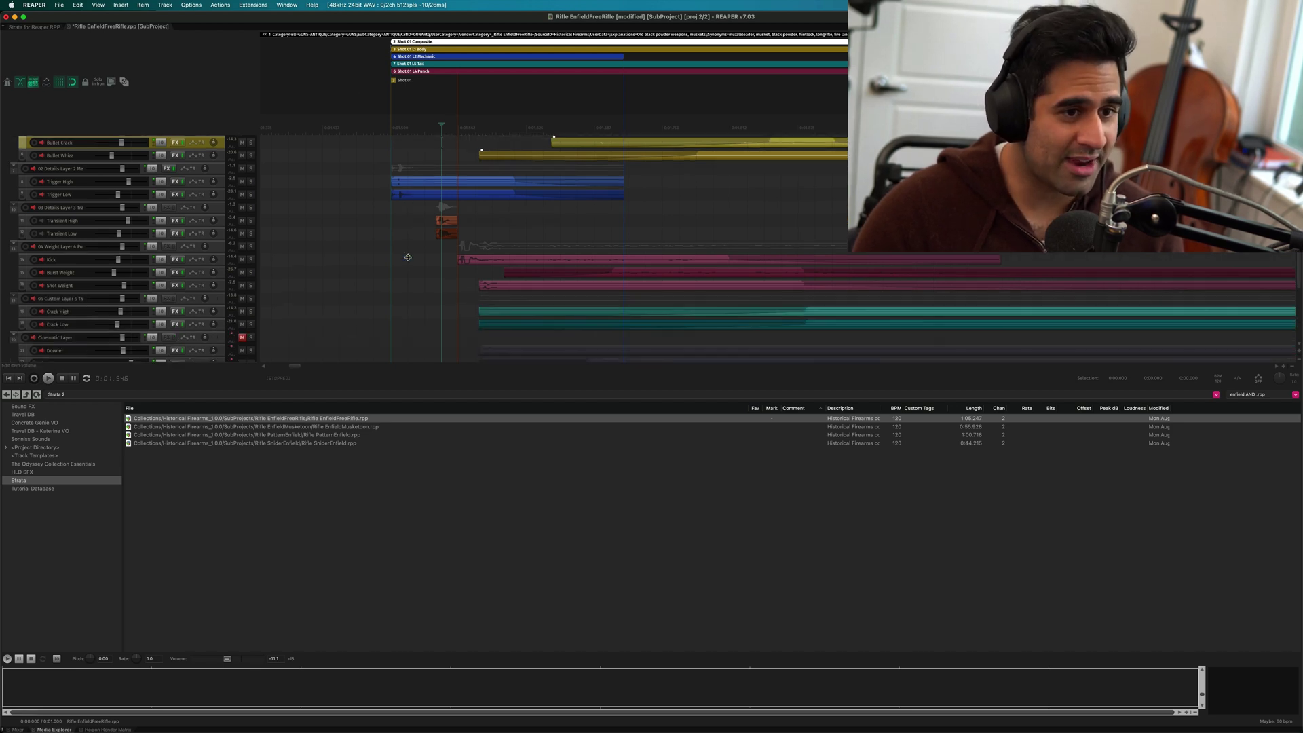
scroll(408, 257, "down", 2)
scroll(408, 251, "up", 5)
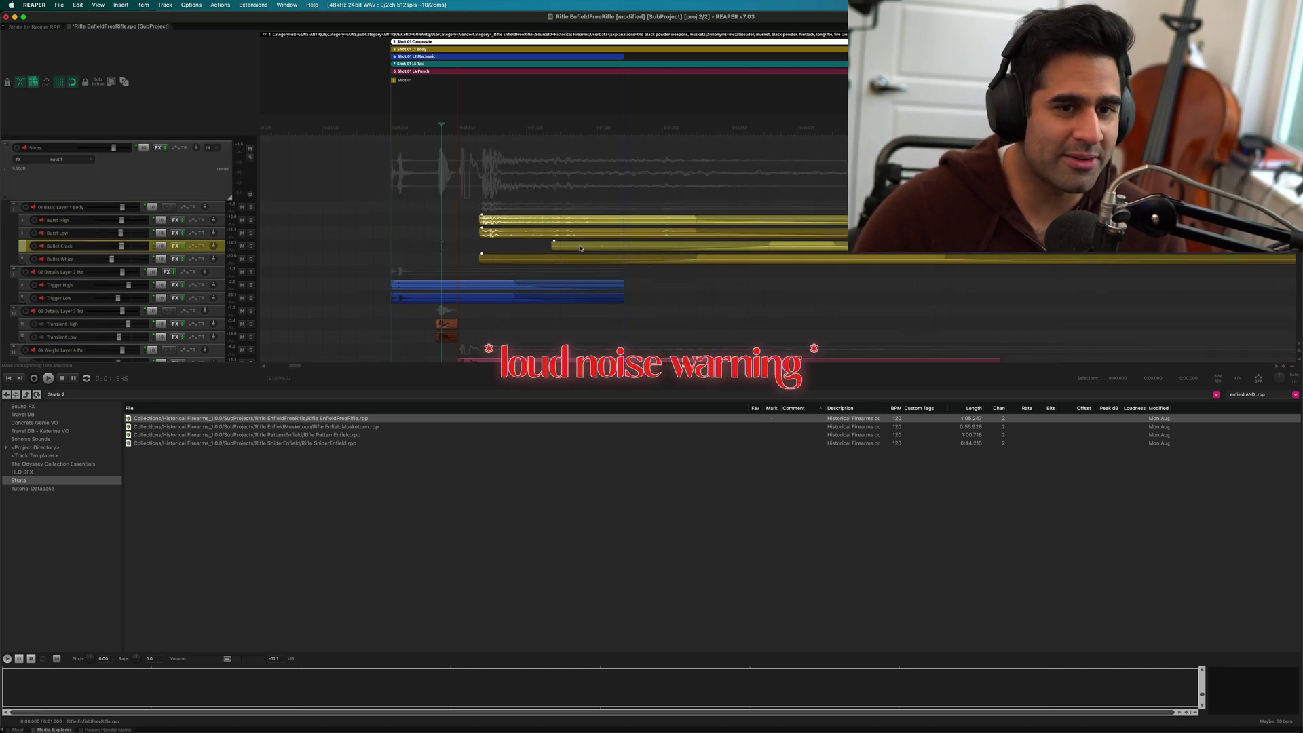
left_click(381, 233)
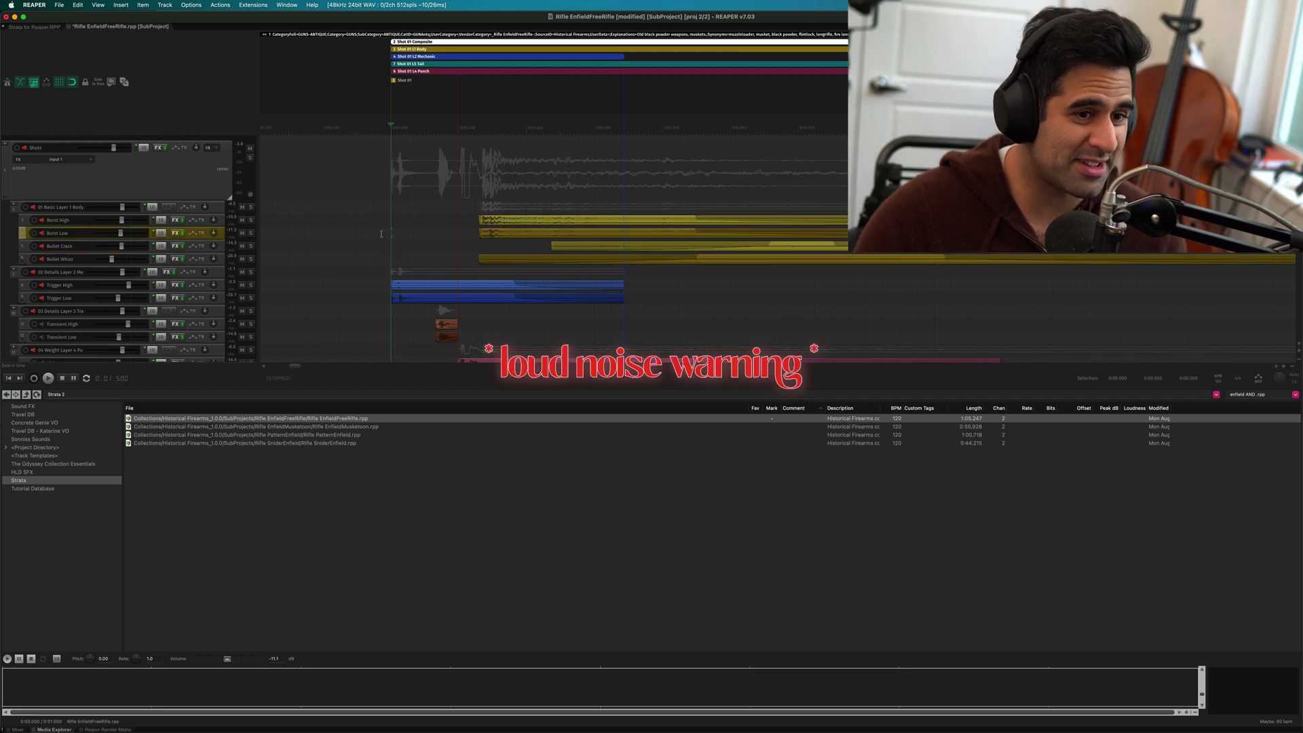
key("space")
key("space")
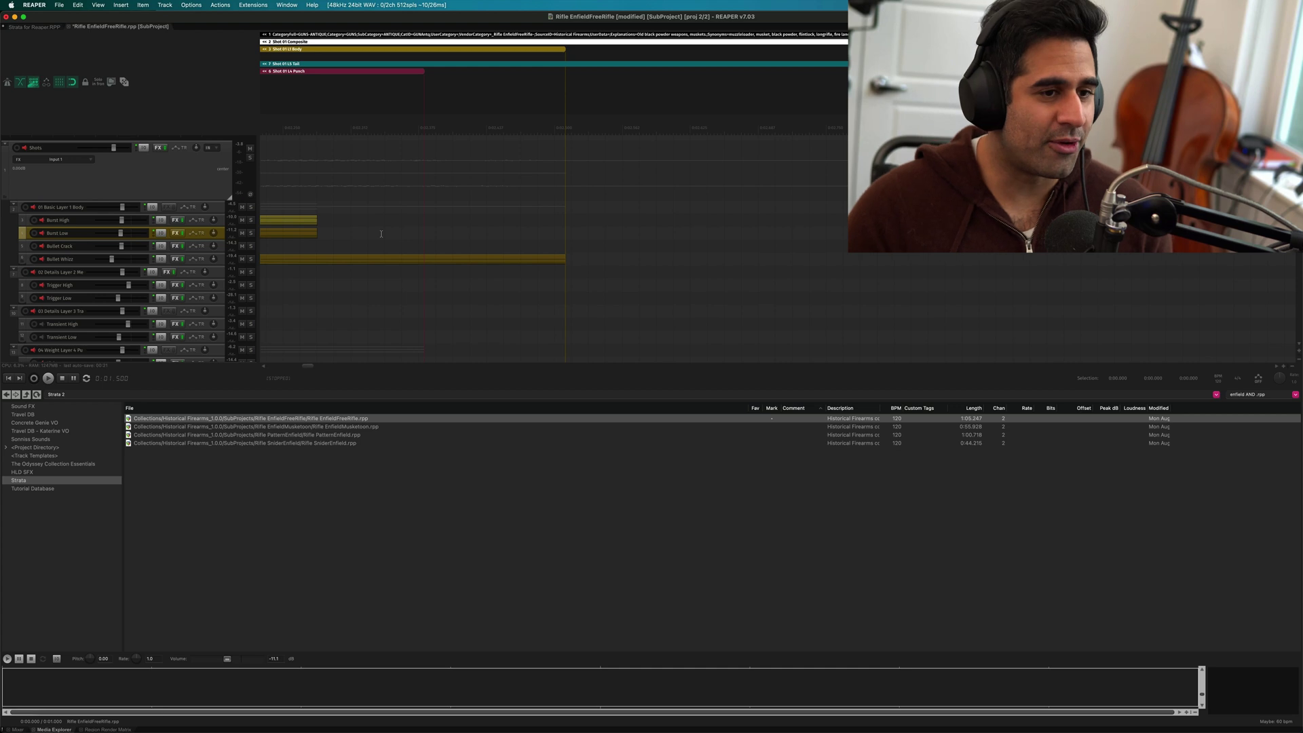
Audition the full composites of Shot 02, Shot 03 and Shot 04 in turn, and stop playback.
scroll(381, 233, "down", 5)
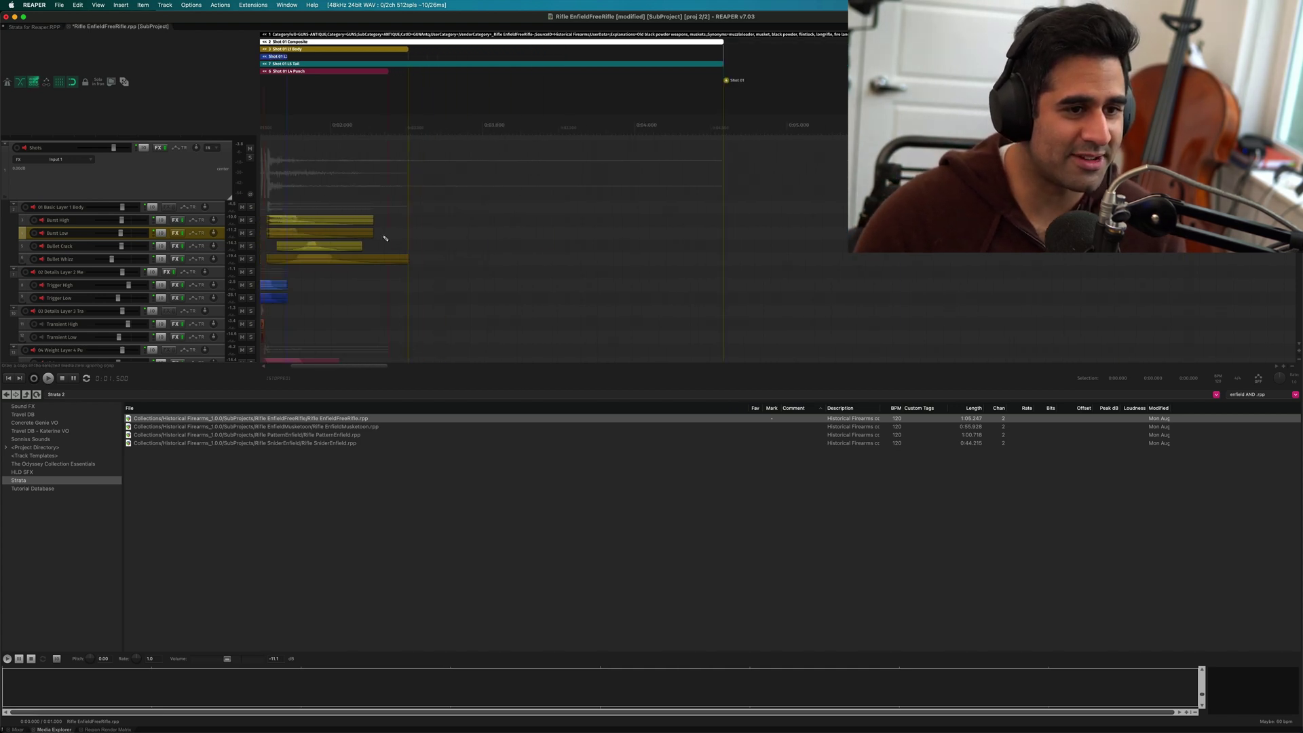
scroll(382, 234, "down", 3)
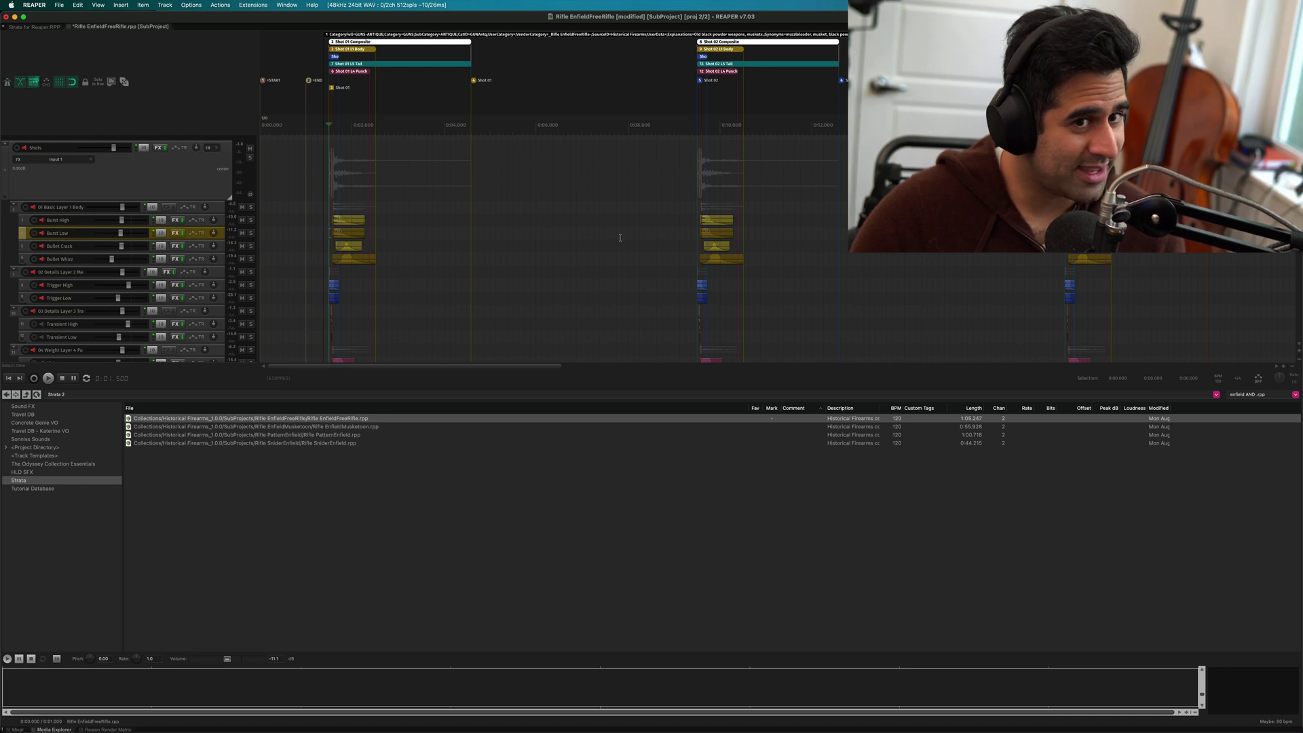
scroll(788, 234, "down", 2)
scroll(753, 235, "down", 5)
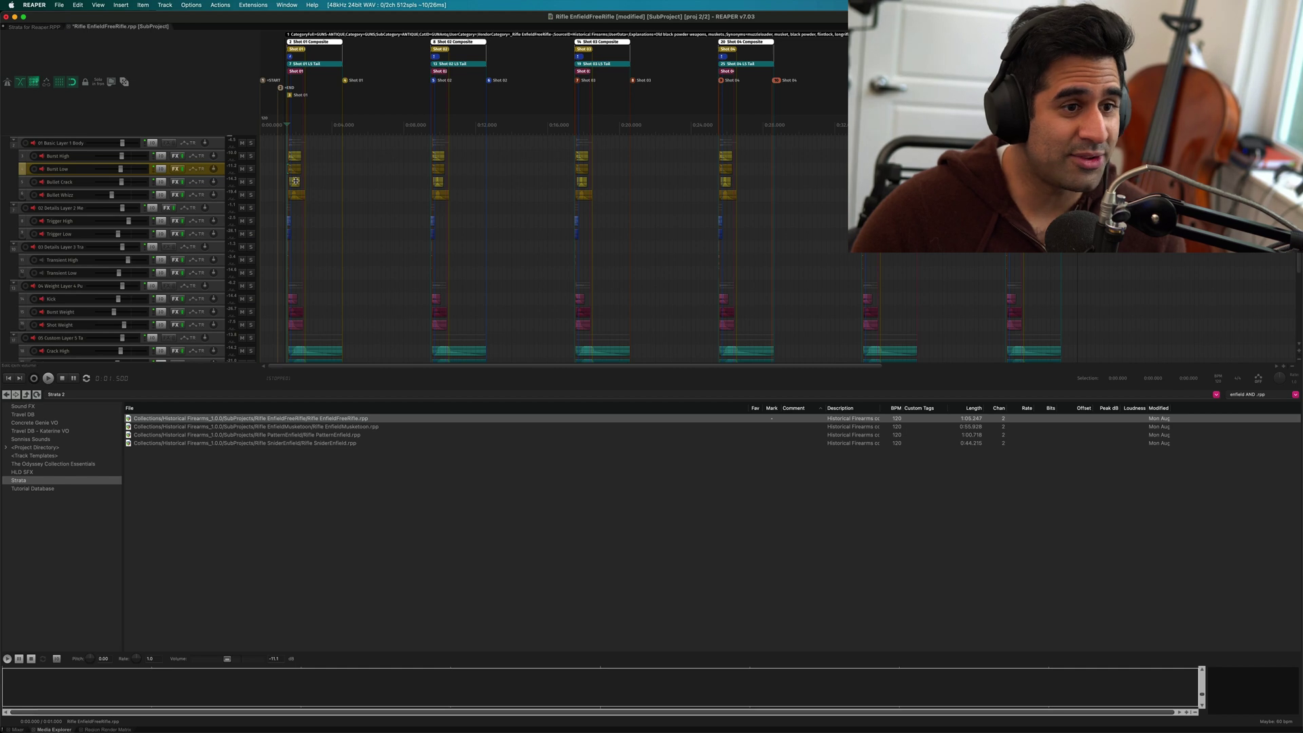
left_click(426, 179)
key("space")
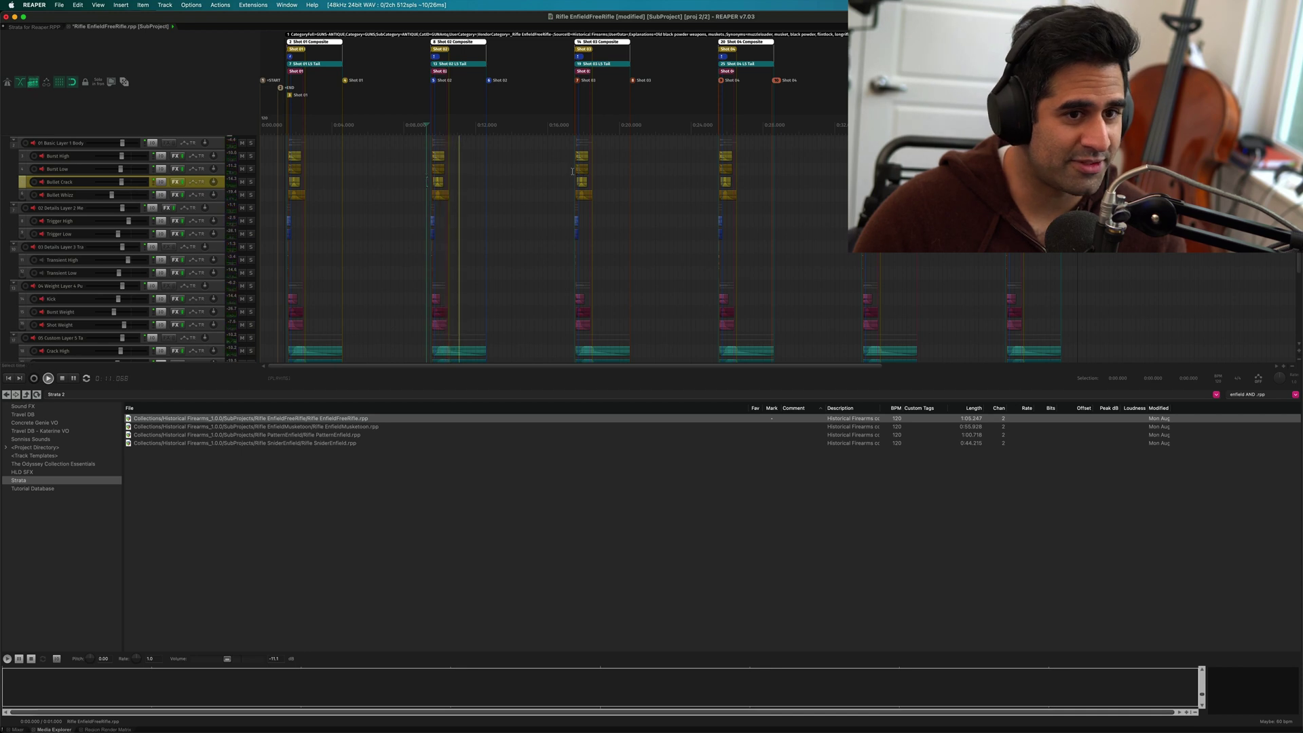
left_click(574, 169)
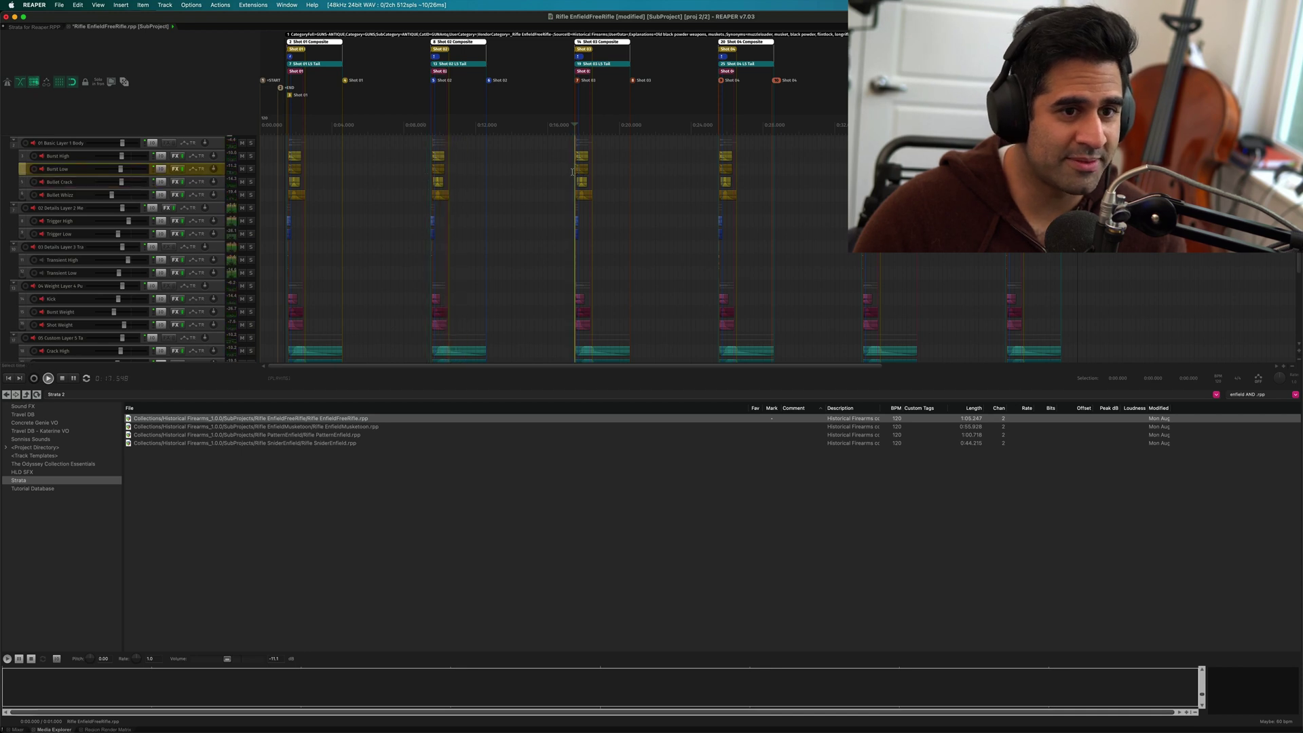
left_click(713, 182)
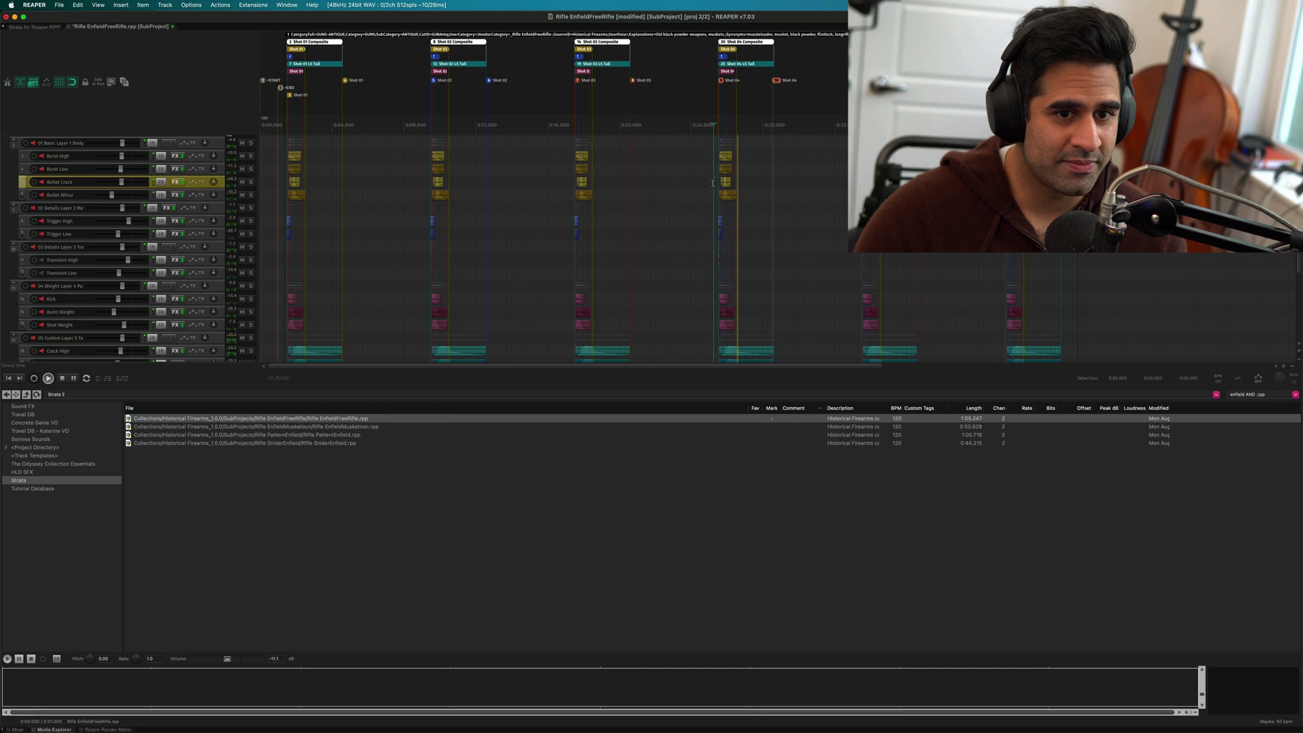
key("space")
Solo the Burst High track and audition it in Shot 01, Shot 02 and Shot 03.
scroll(713, 182, "down", 3)
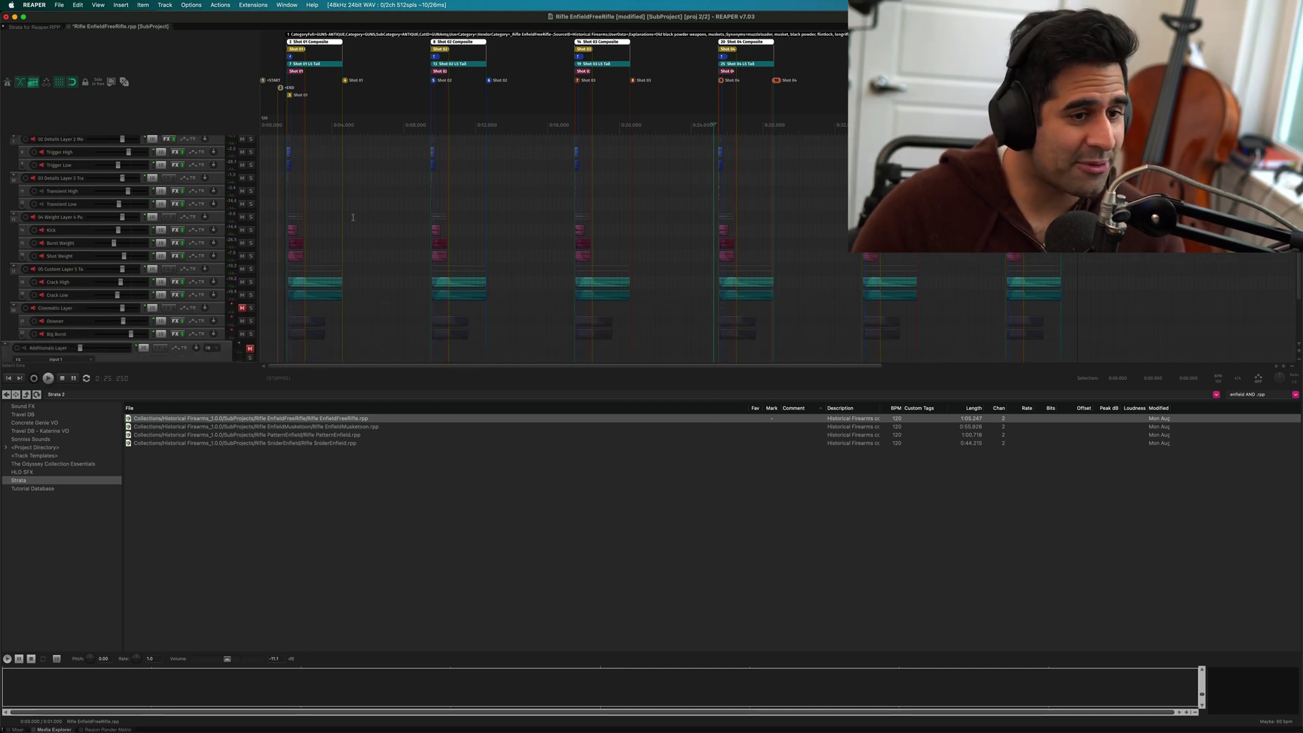
scroll(353, 217, "up", 5)
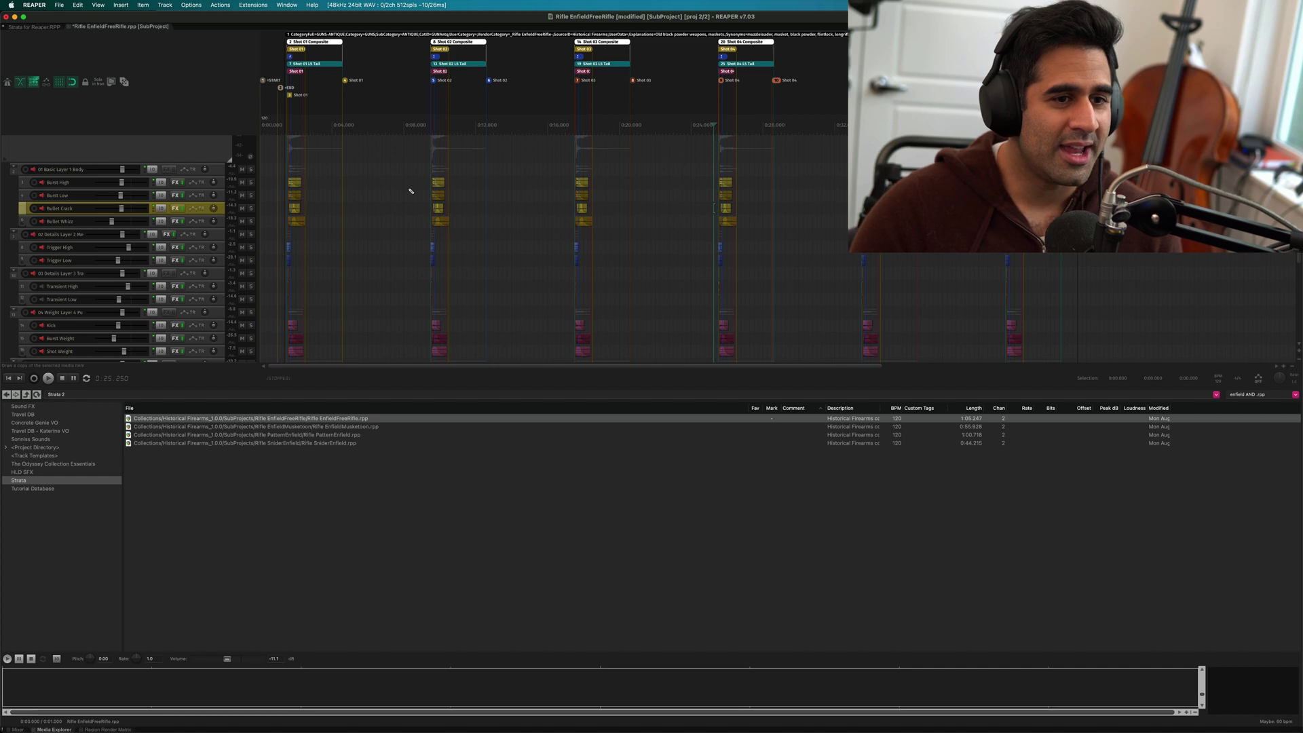
scroll(410, 190, "up", 5)
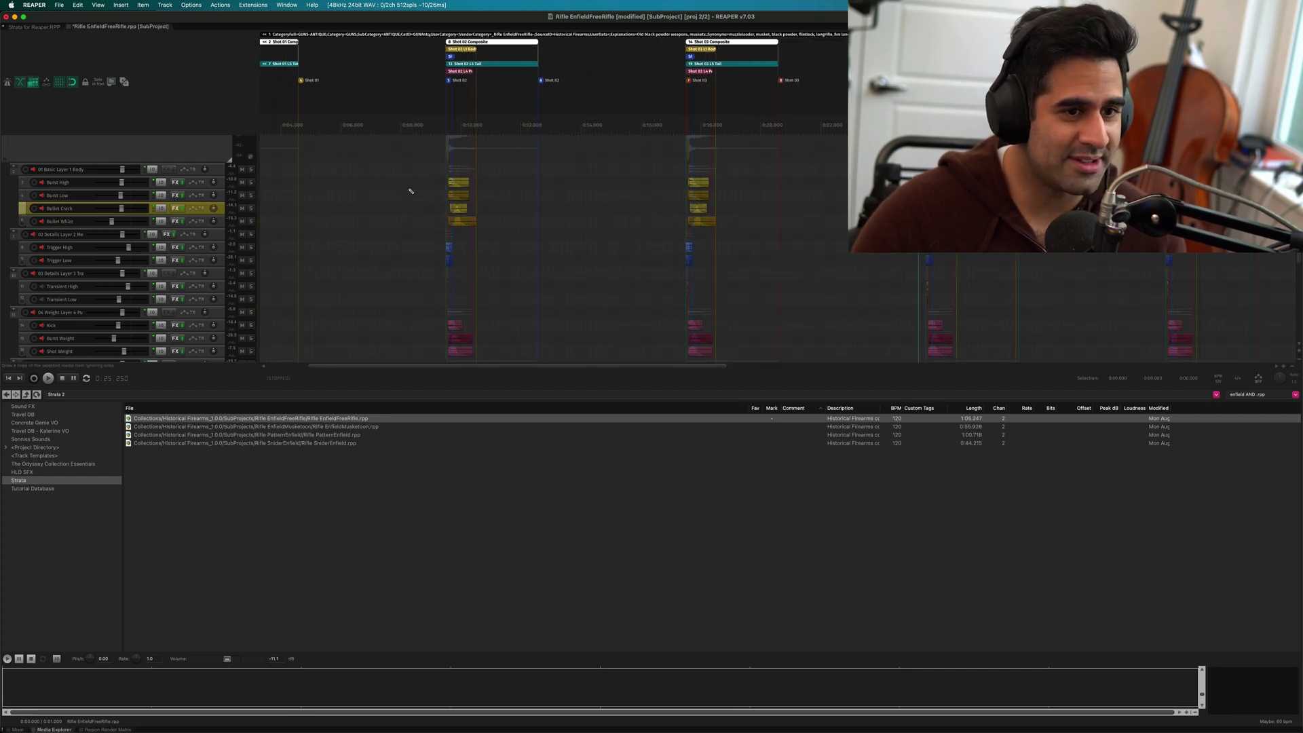
left_click(448, 197)
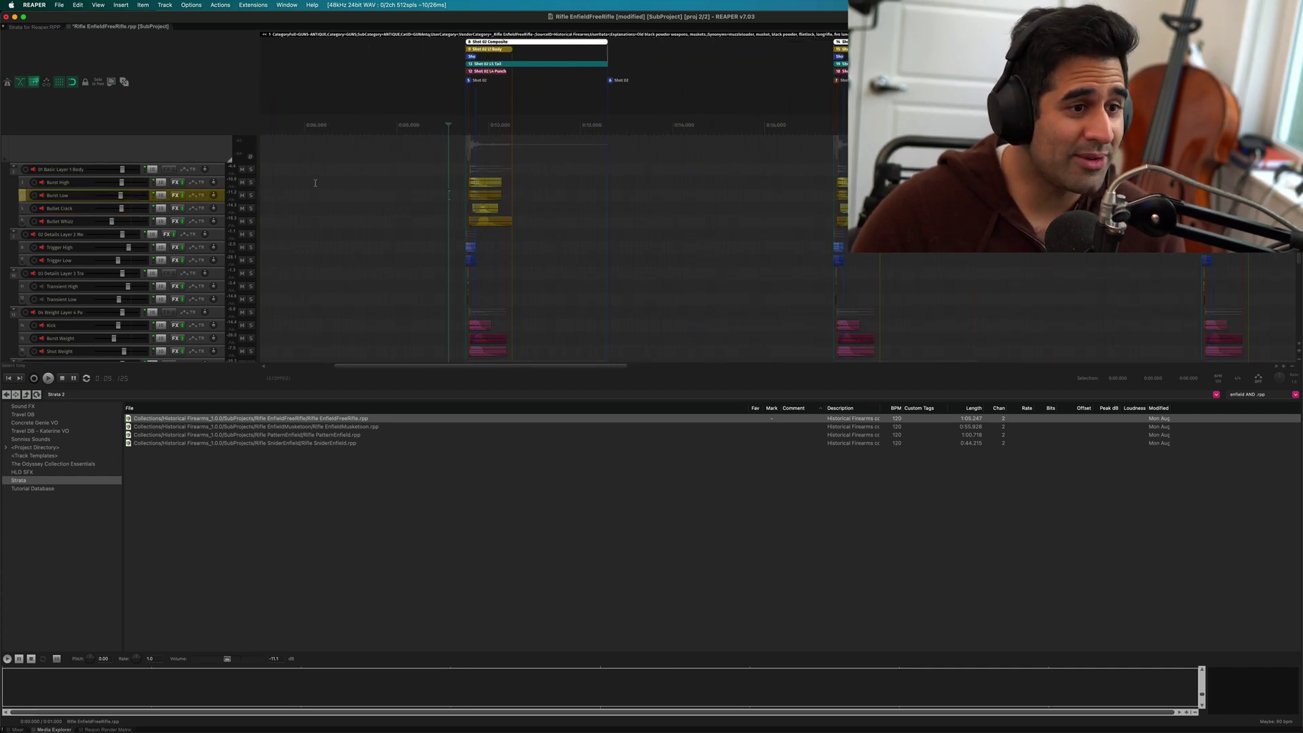
scroll(348, 204, "up", 2)
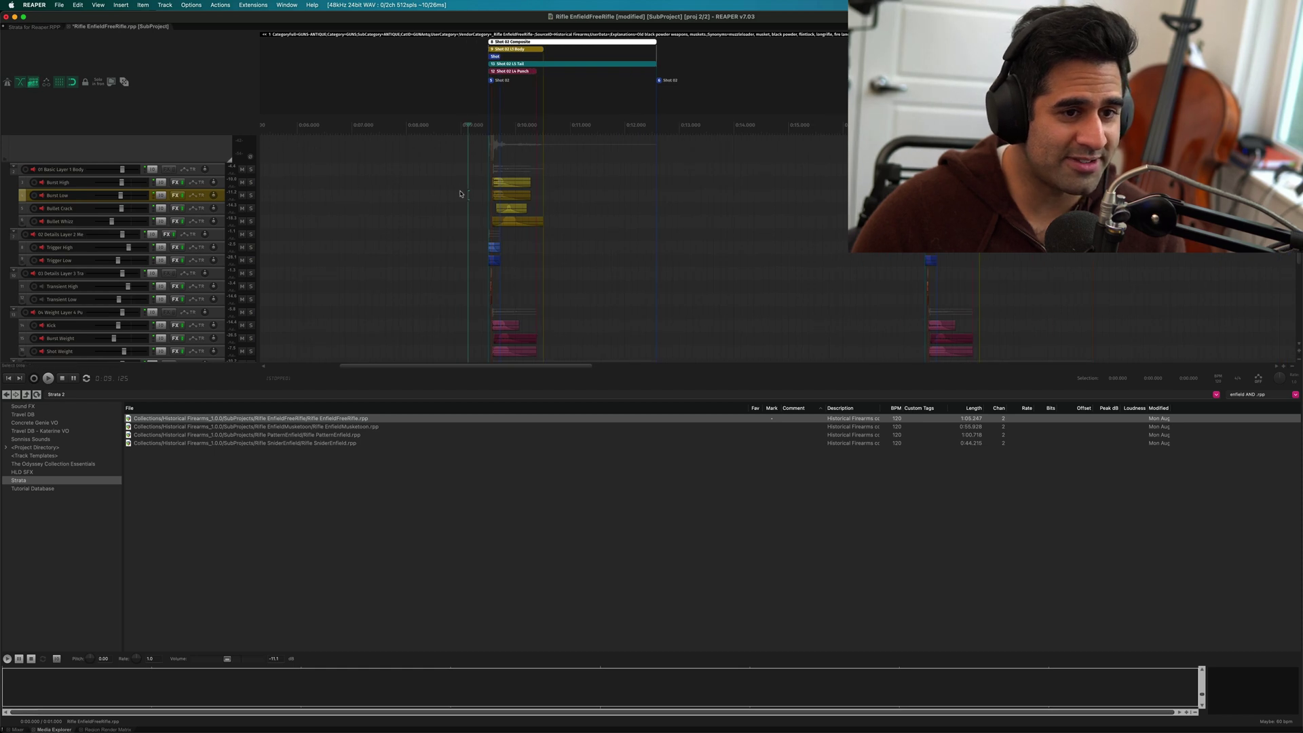
scroll(461, 195, "left", 5)
key("Up")
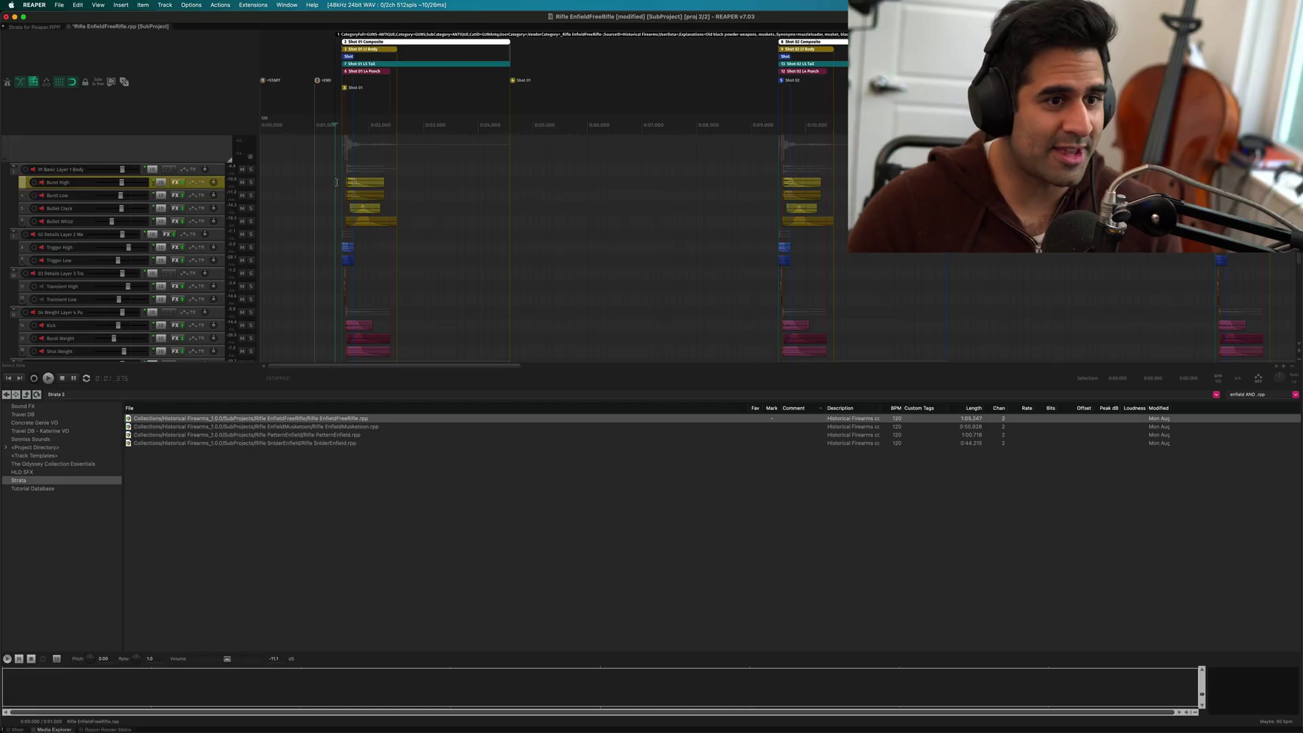
left_click(339, 181)
key("space")
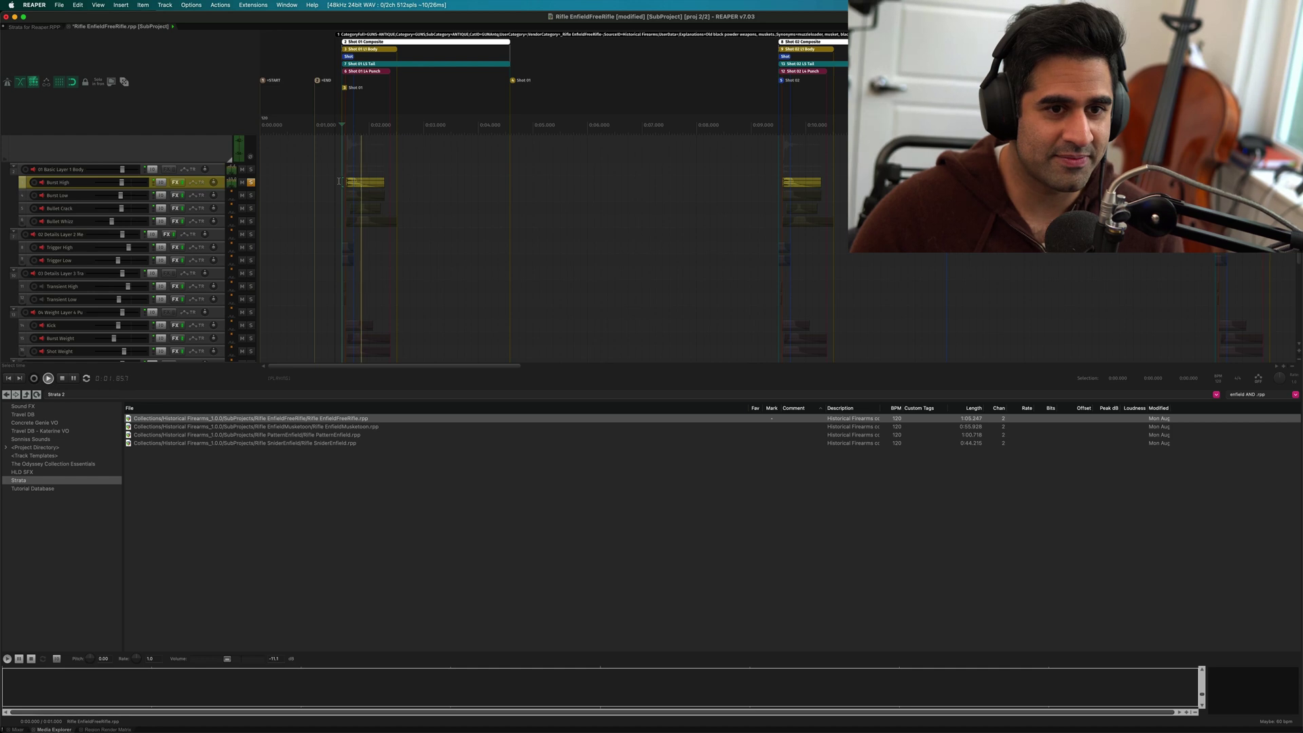
left_click(777, 177)
key("space")
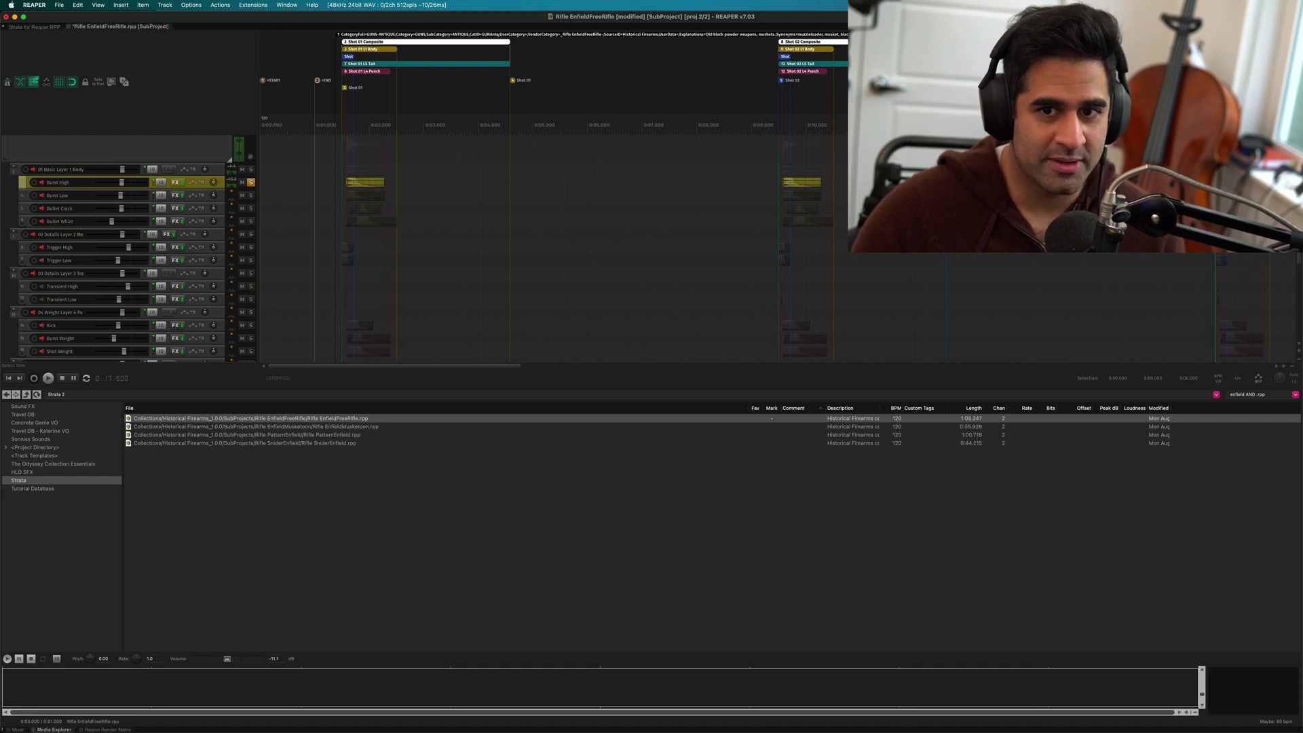
Continue auditioning the soloed Burst High track in the shots after Shot 03, and take it out of solo.
key("space")
scroll(553, 238, "down", 1)
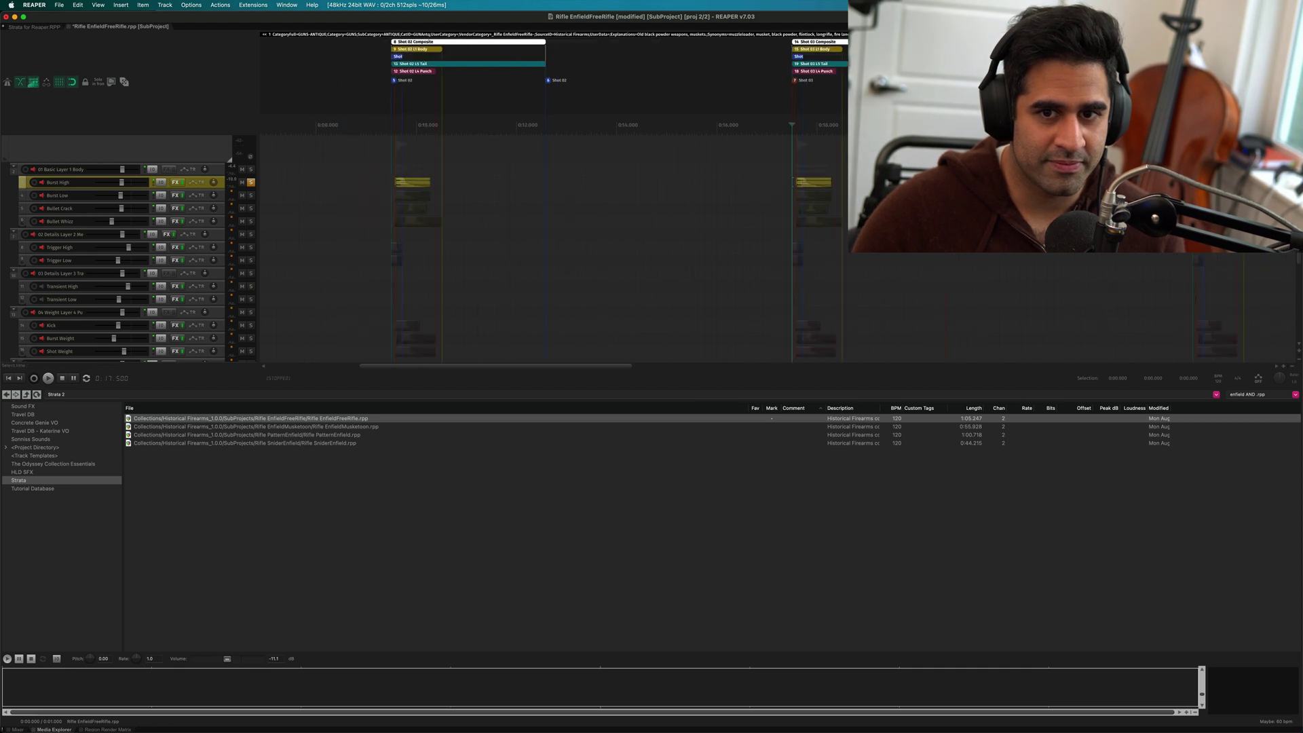
key("]")
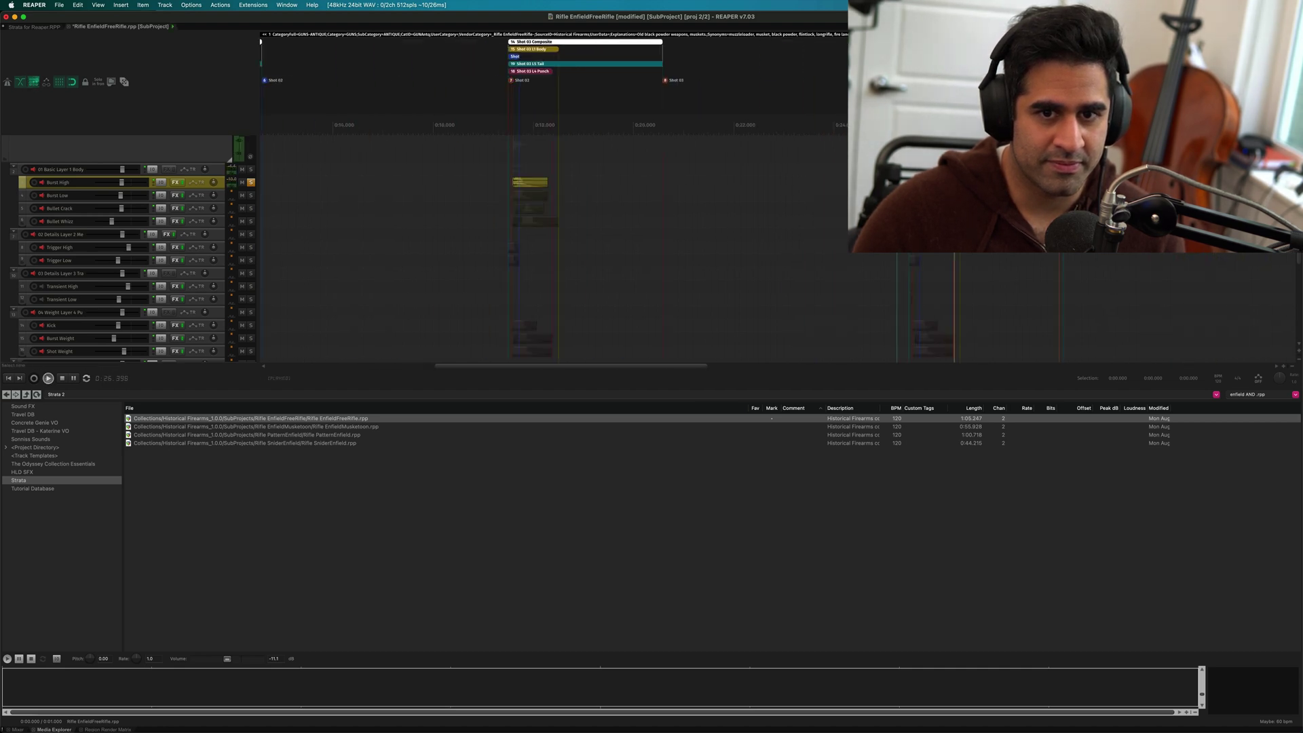
scroll(934, 203, "down", 1)
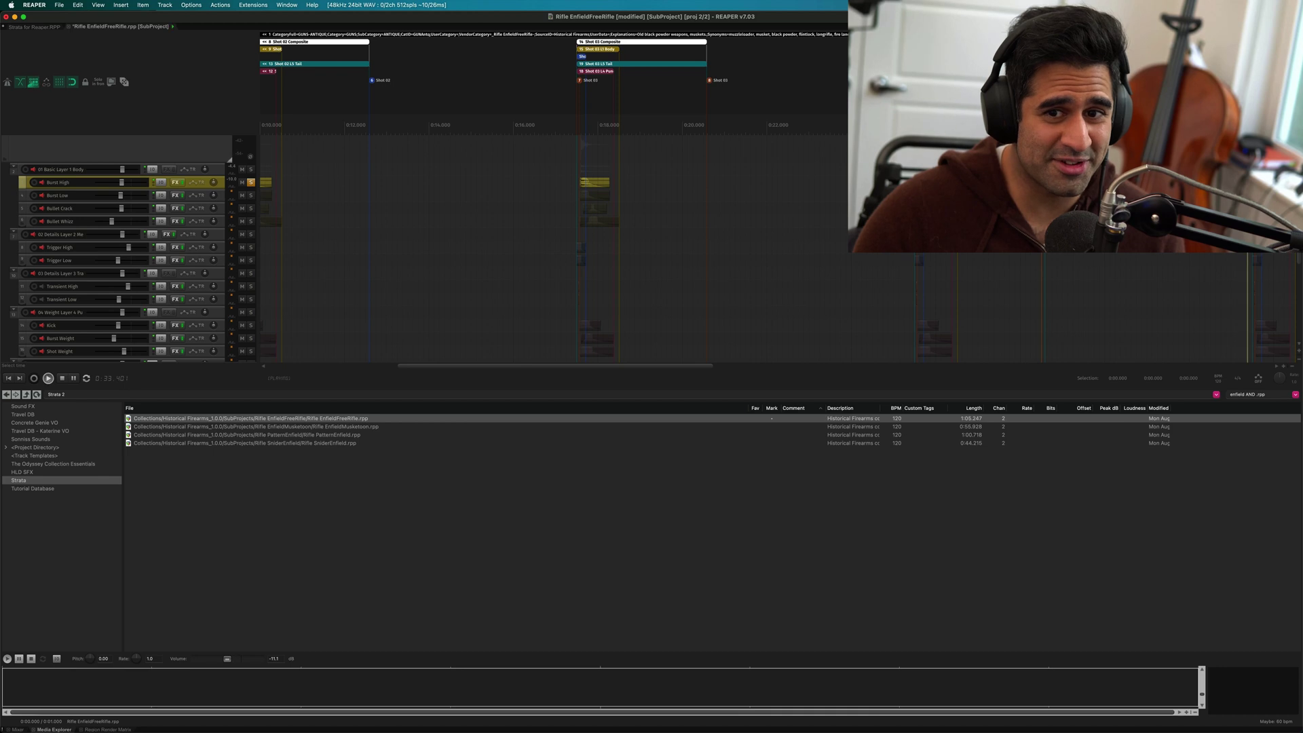
key("]")
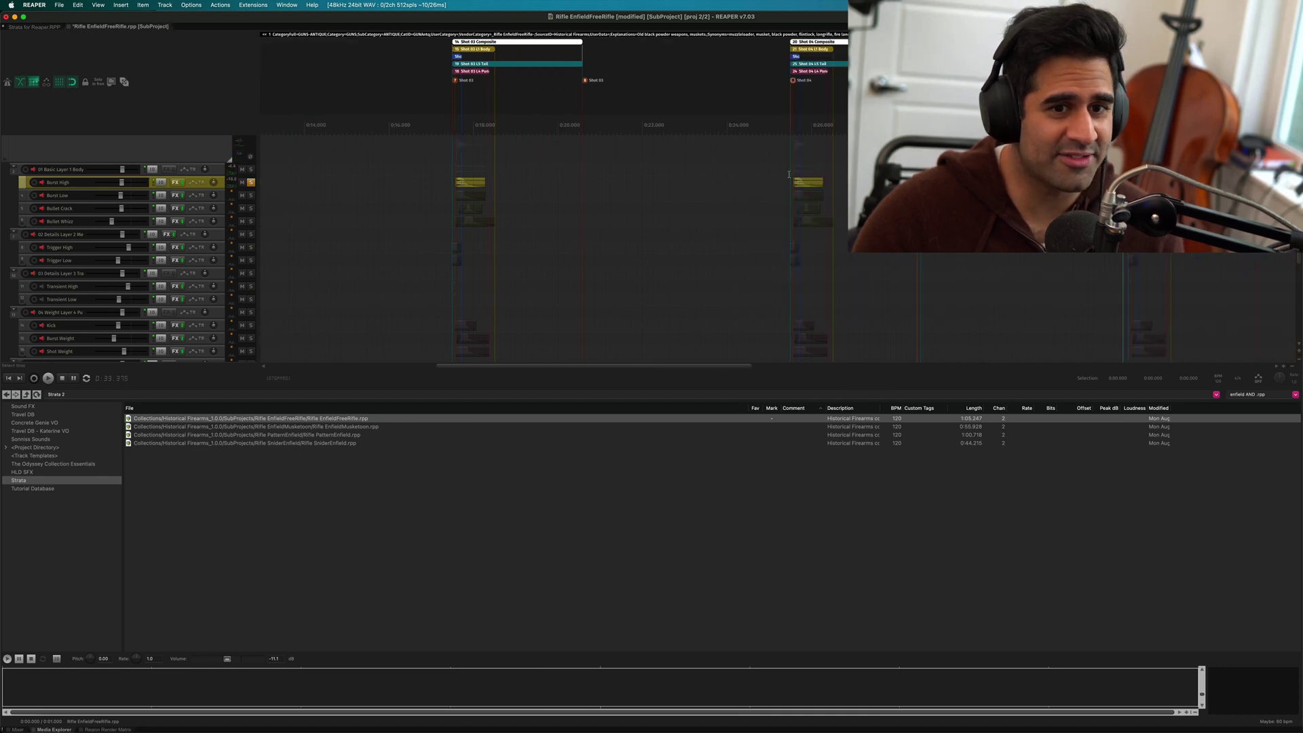
scroll(649, 183, "up", 1)
scroll(401, 184, "left", 5)
scroll(402, 184, "left", 2)
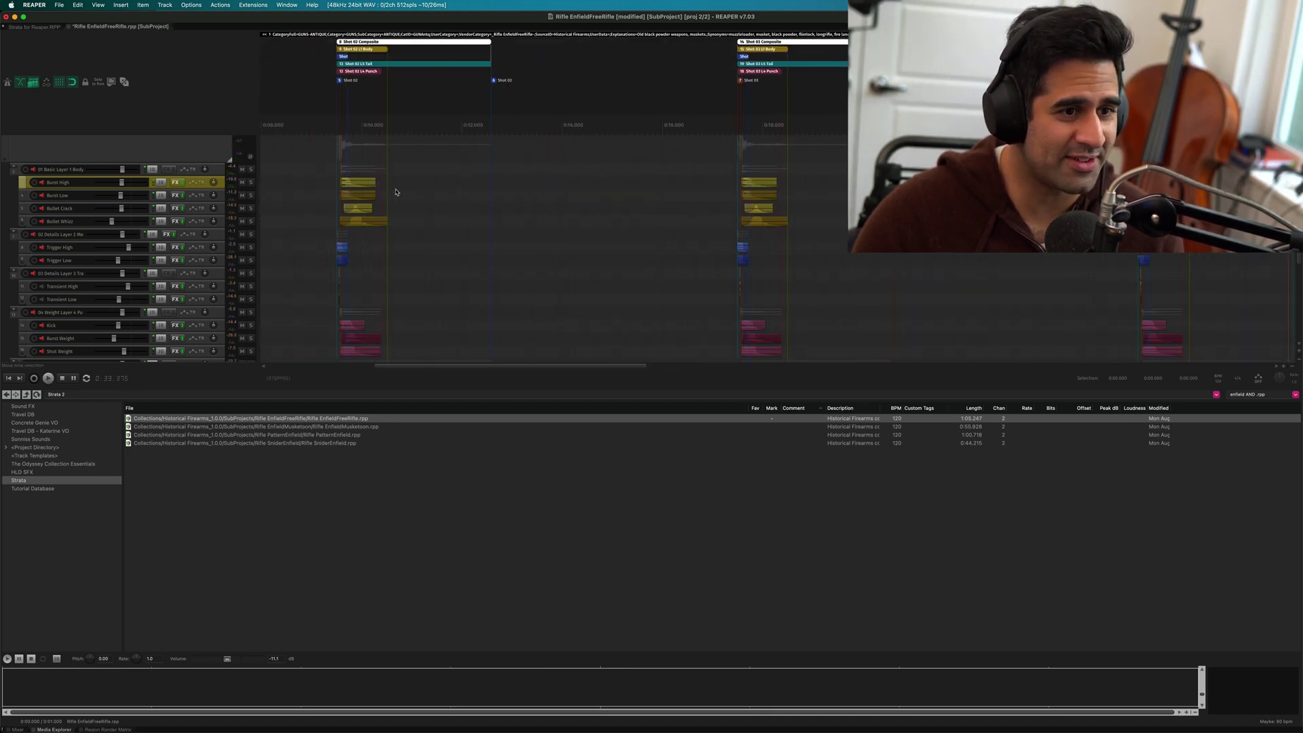
Solo the Kick track, audition it in Shot 02, Shot 03 and Shot 04, and take it out of solo.
left_click(331, 328)
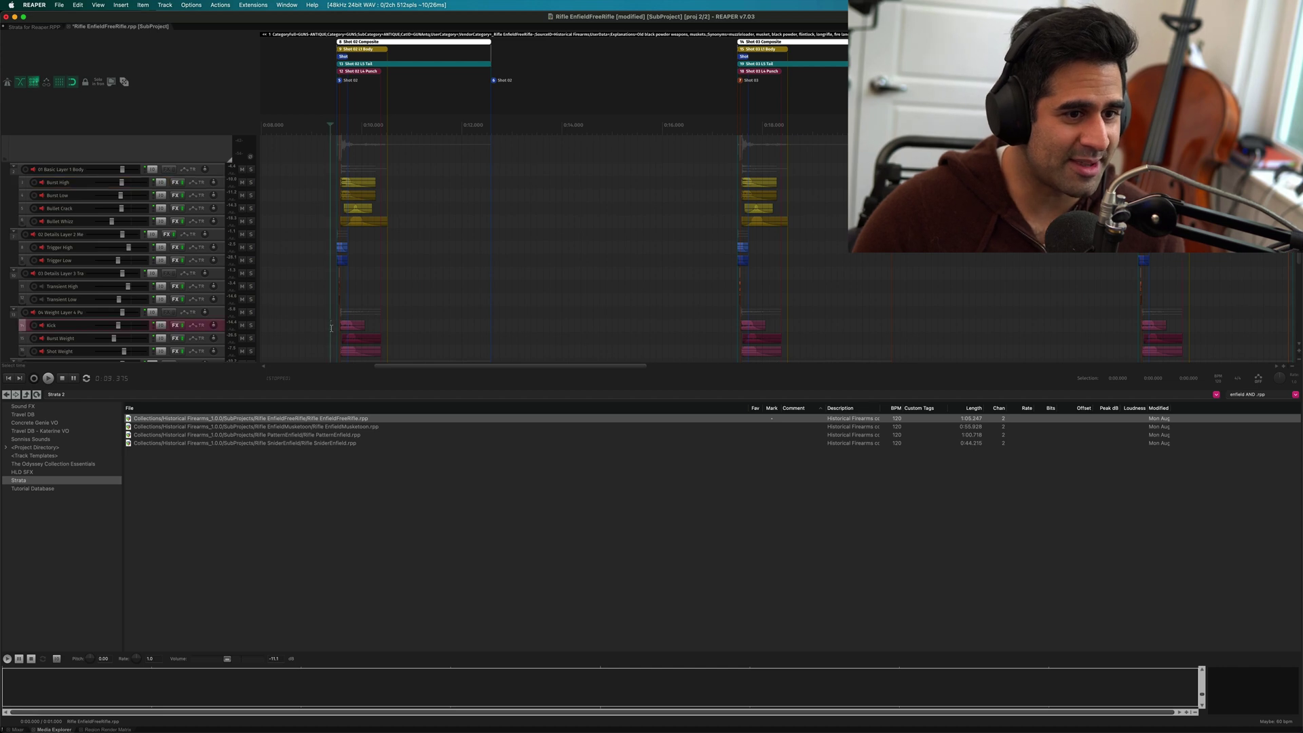
key("F6")
key("space")
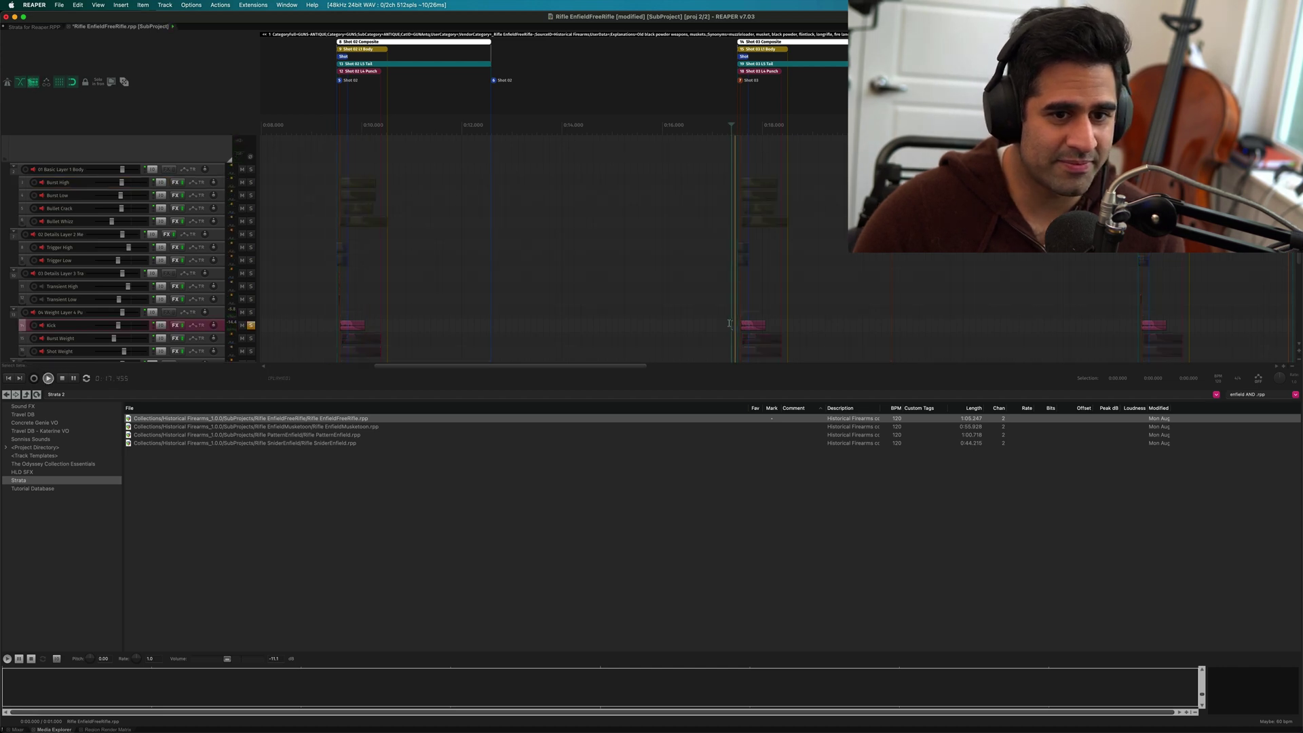
left_click(1138, 325)
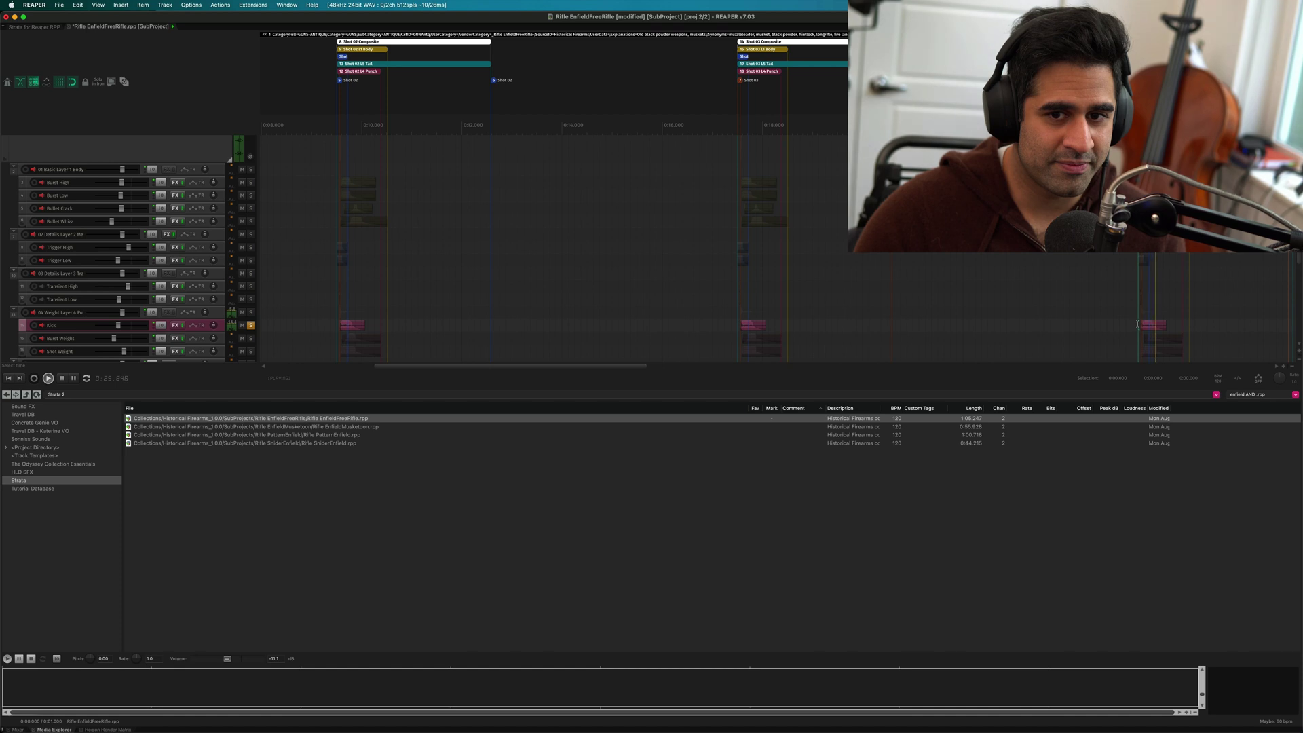
key("space")
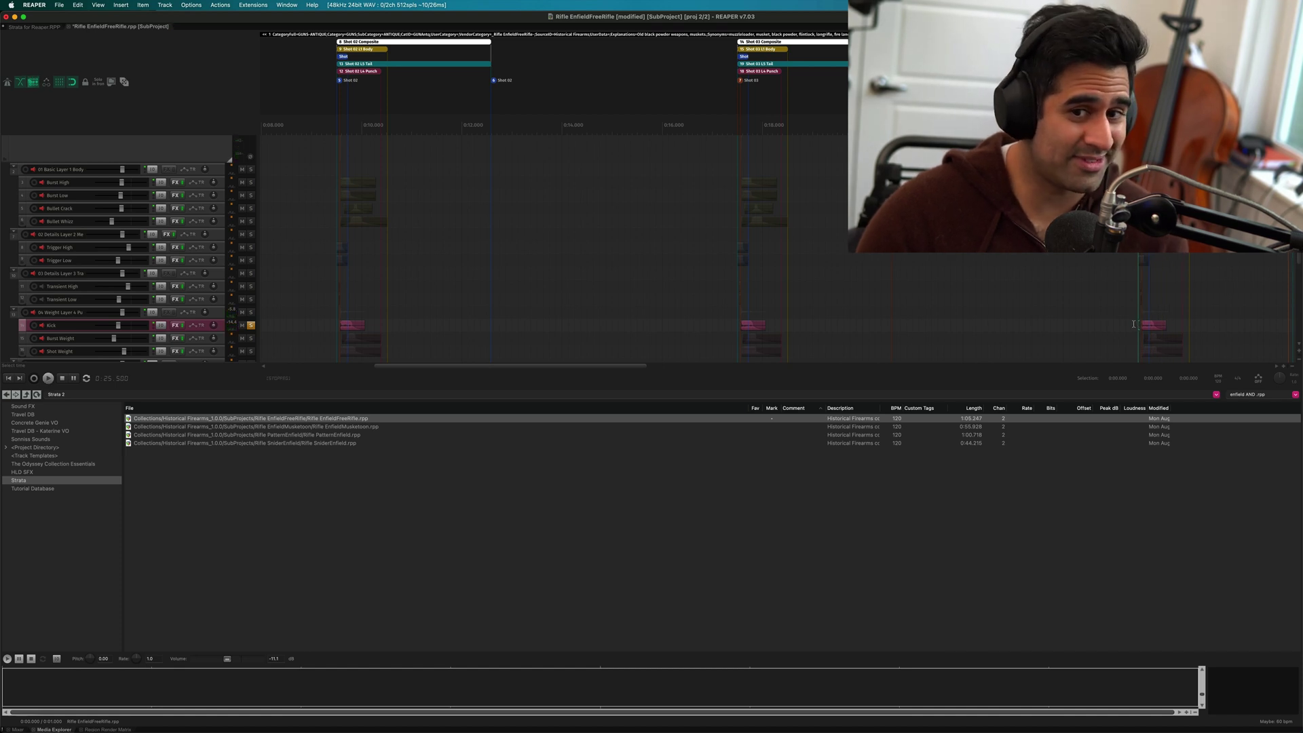
key("F6")
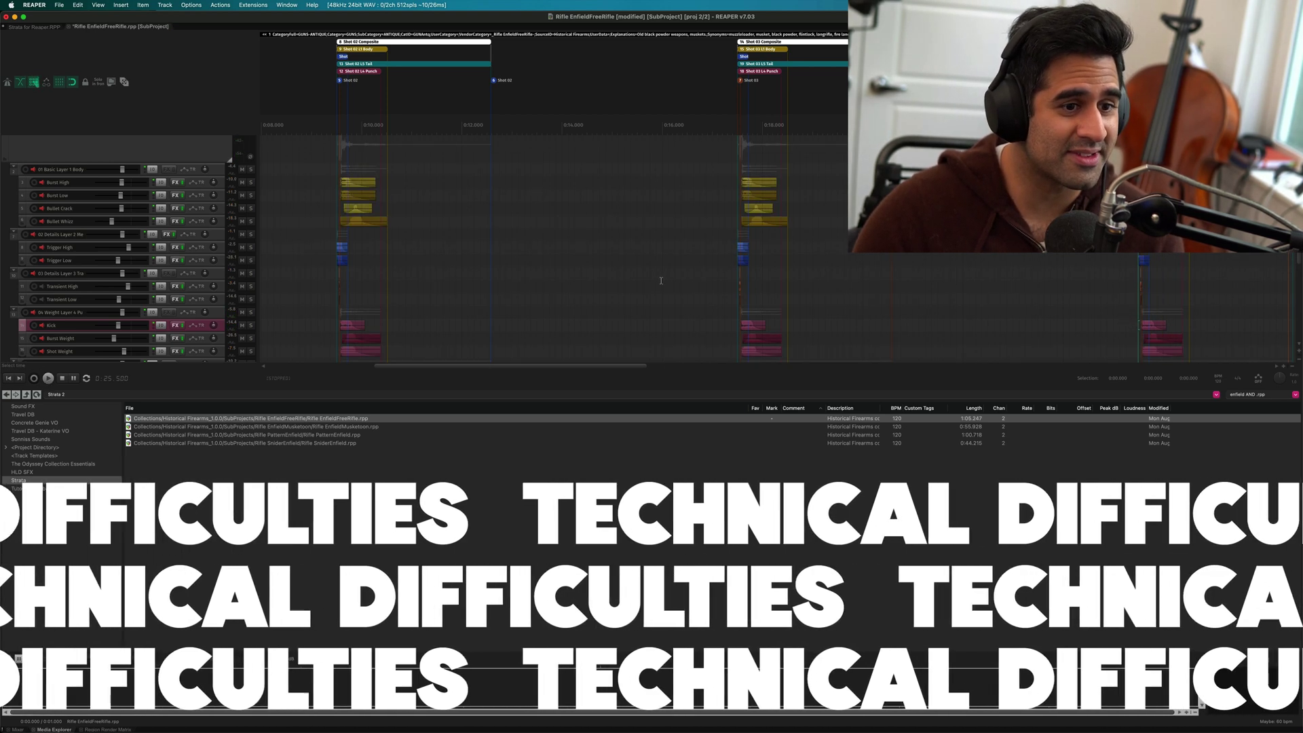
Review the subproject's layer tracks and show the Mixer with their channel strips in place of the Media Explorer.
scroll(578, 270, "down", 3)
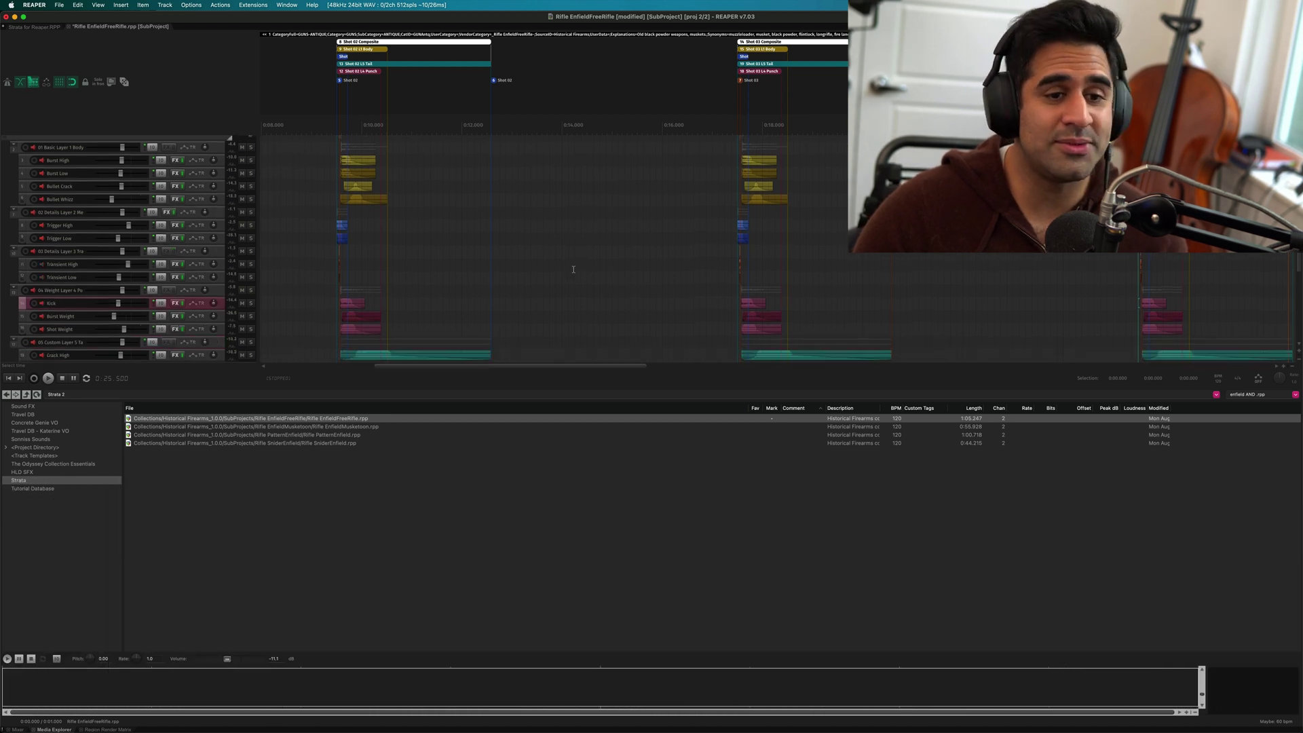
scroll(573, 269, "down", 3)
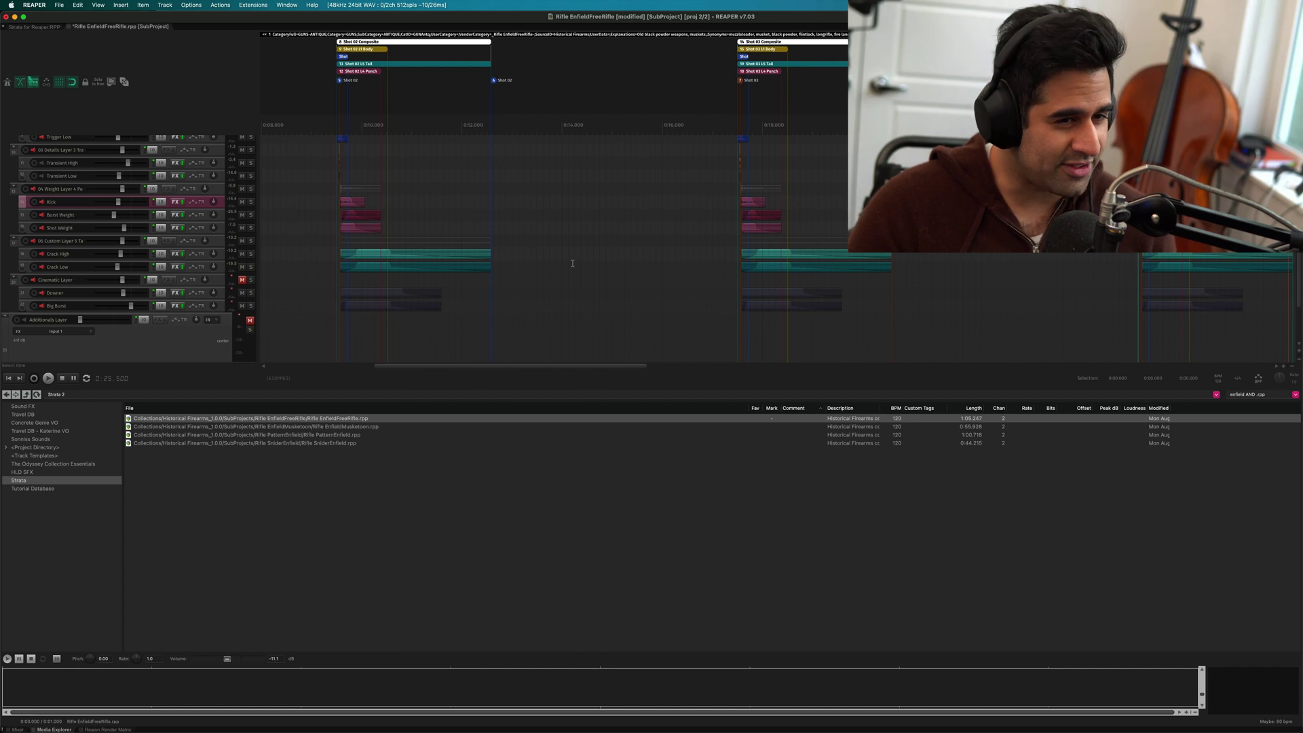
scroll(572, 262, "up", 5)
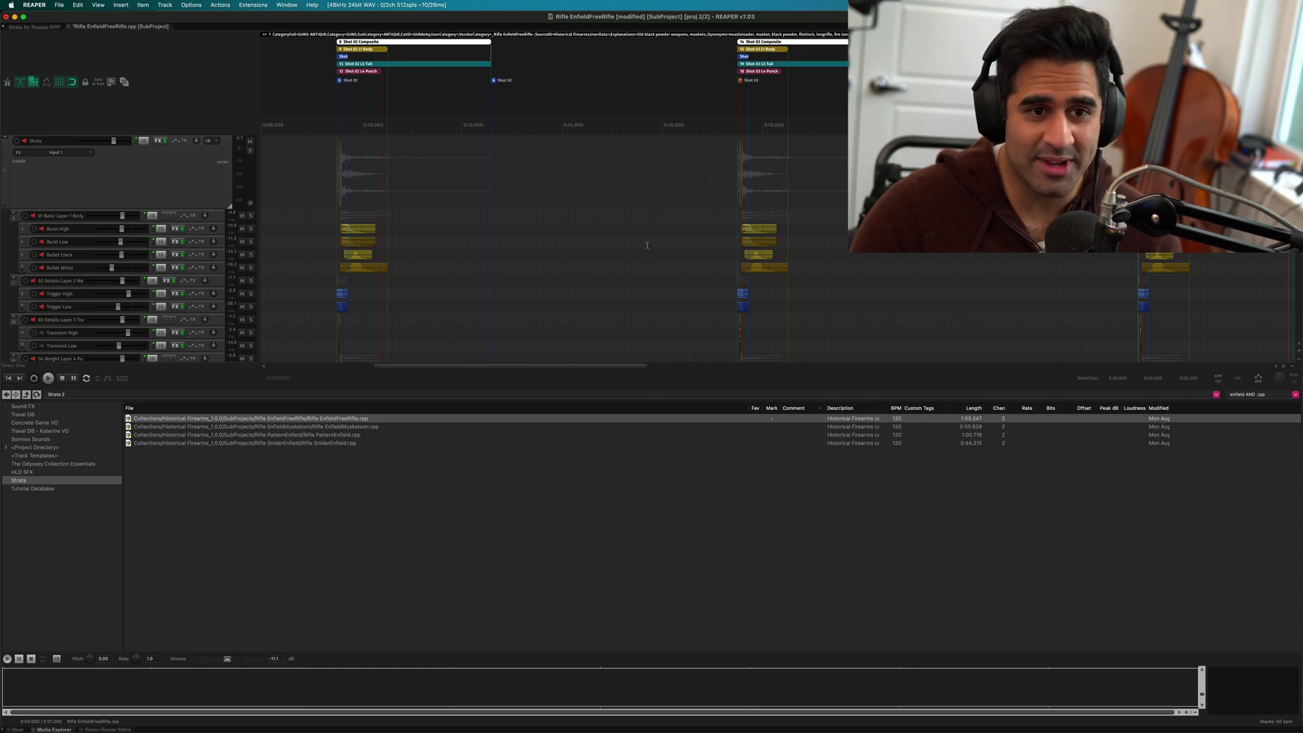
scroll(647, 245, "down", 3)
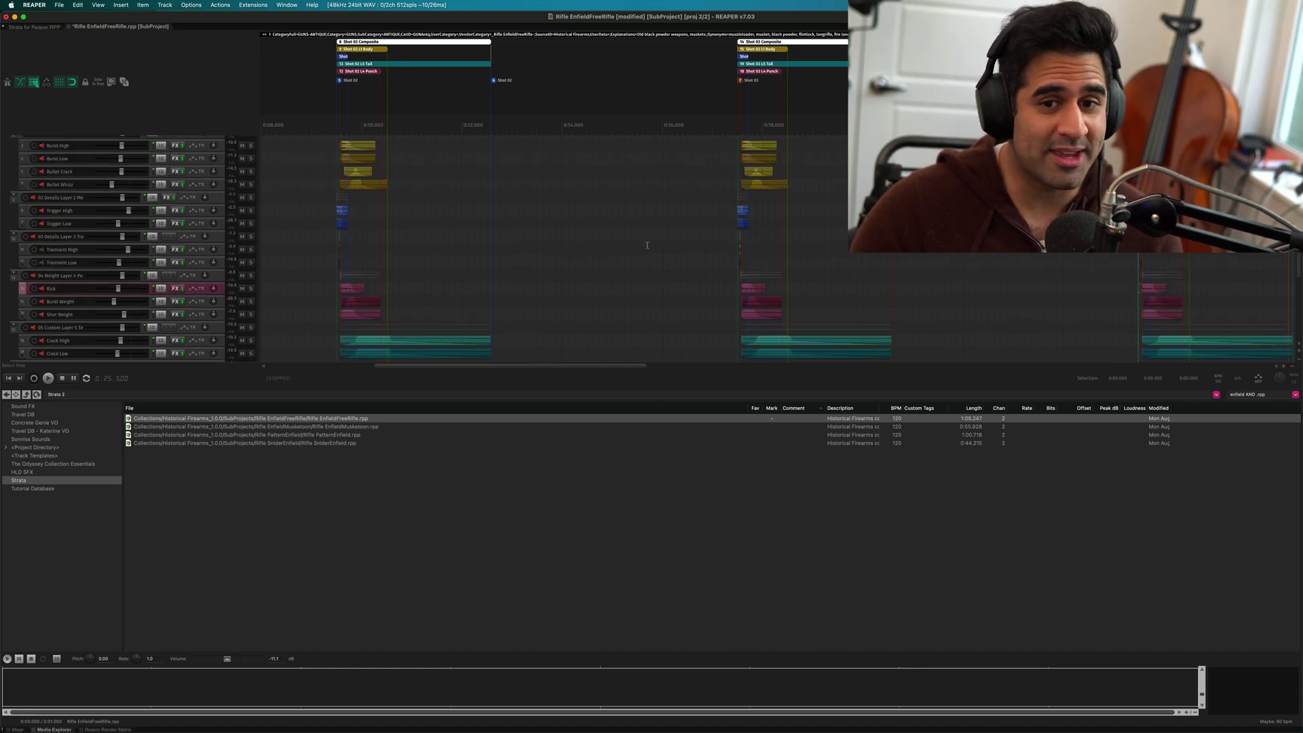
scroll(679, 240, "down", 1)
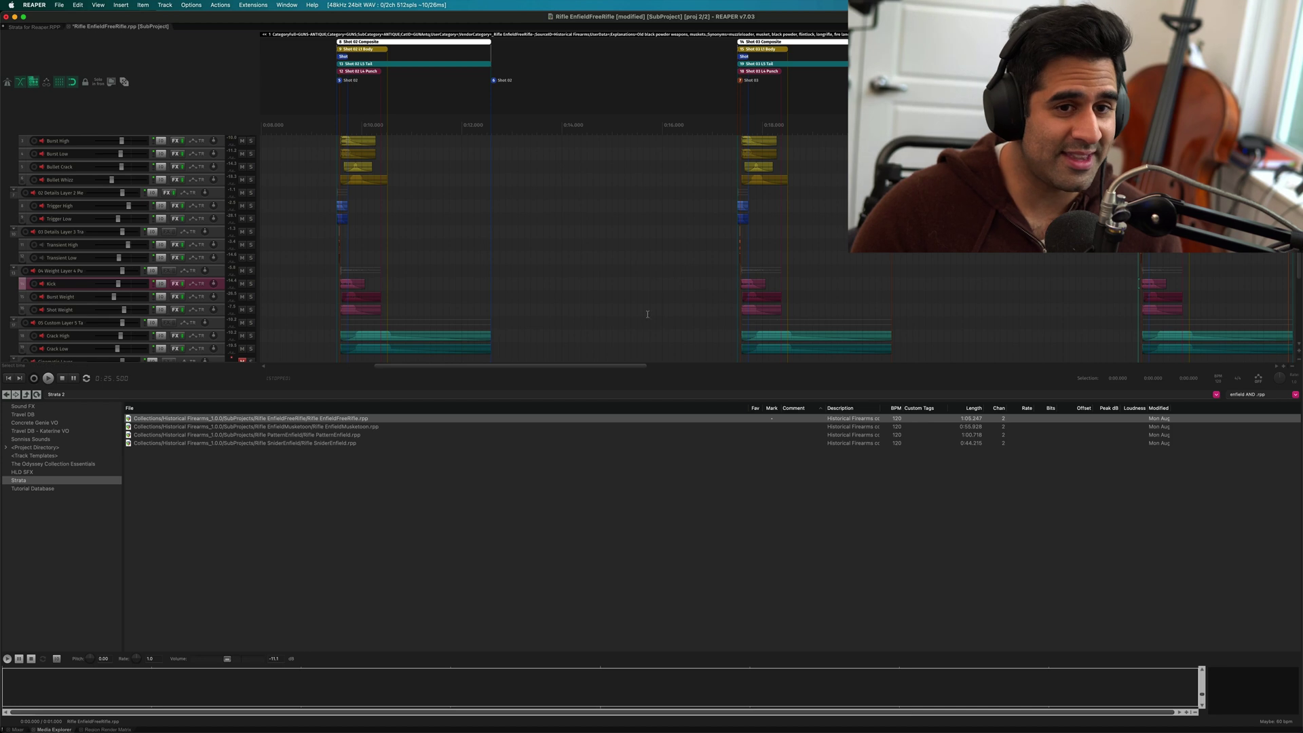
scroll(648, 312, "up", 3)
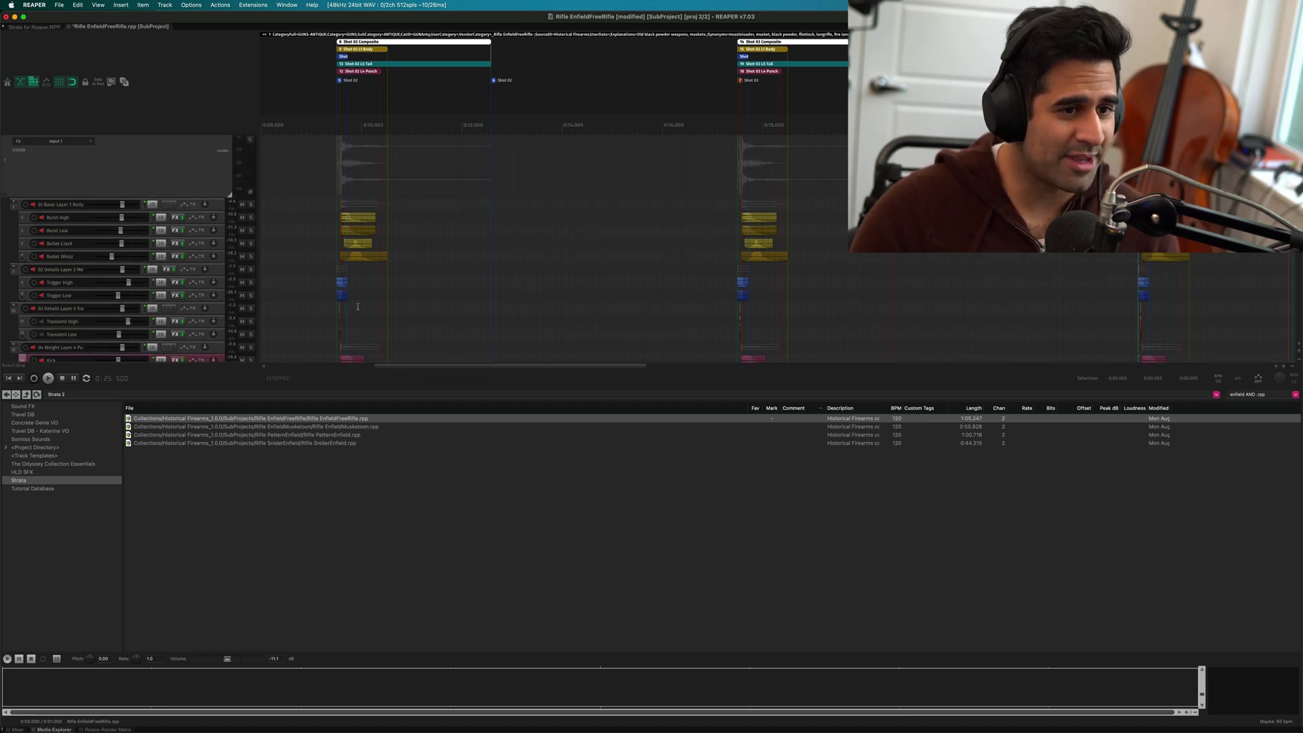
key("super+m")
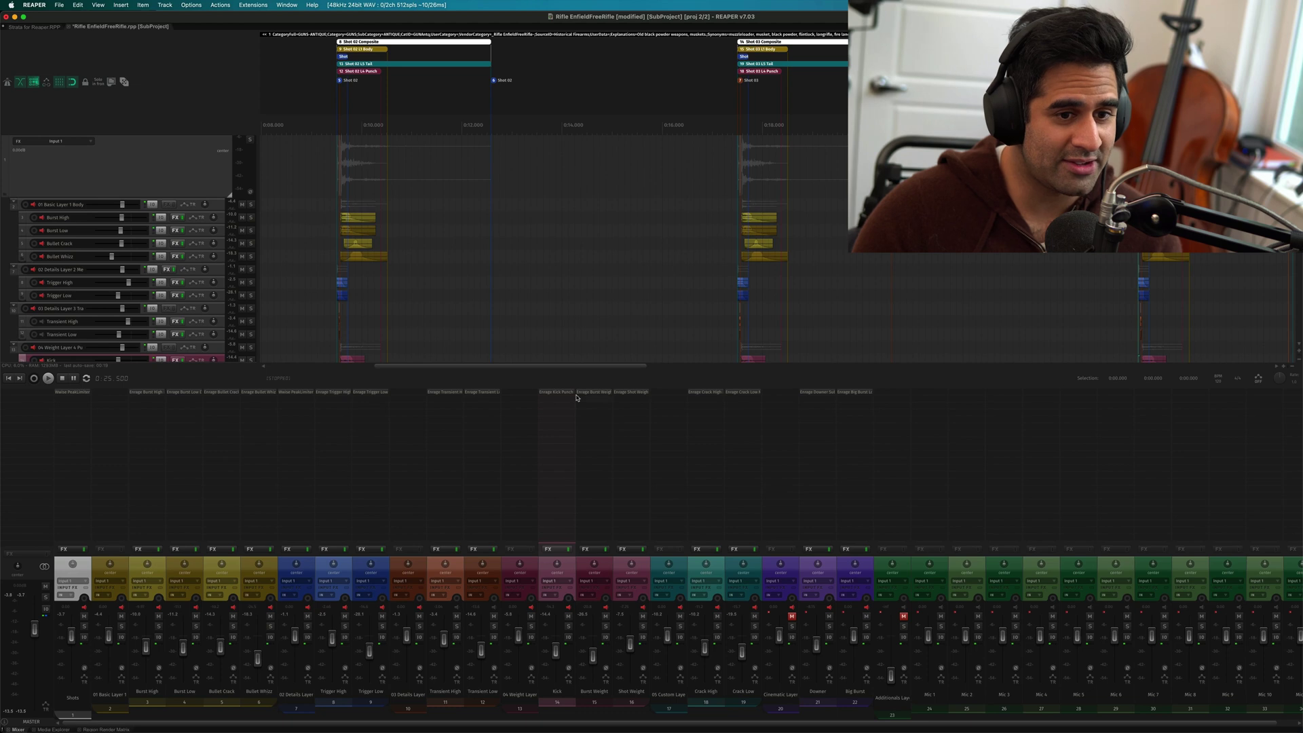
Open the Enrage plug-in on the Shot Weight track, move its window clear of the track list to view its settings, and close it.
left_click(632, 392)
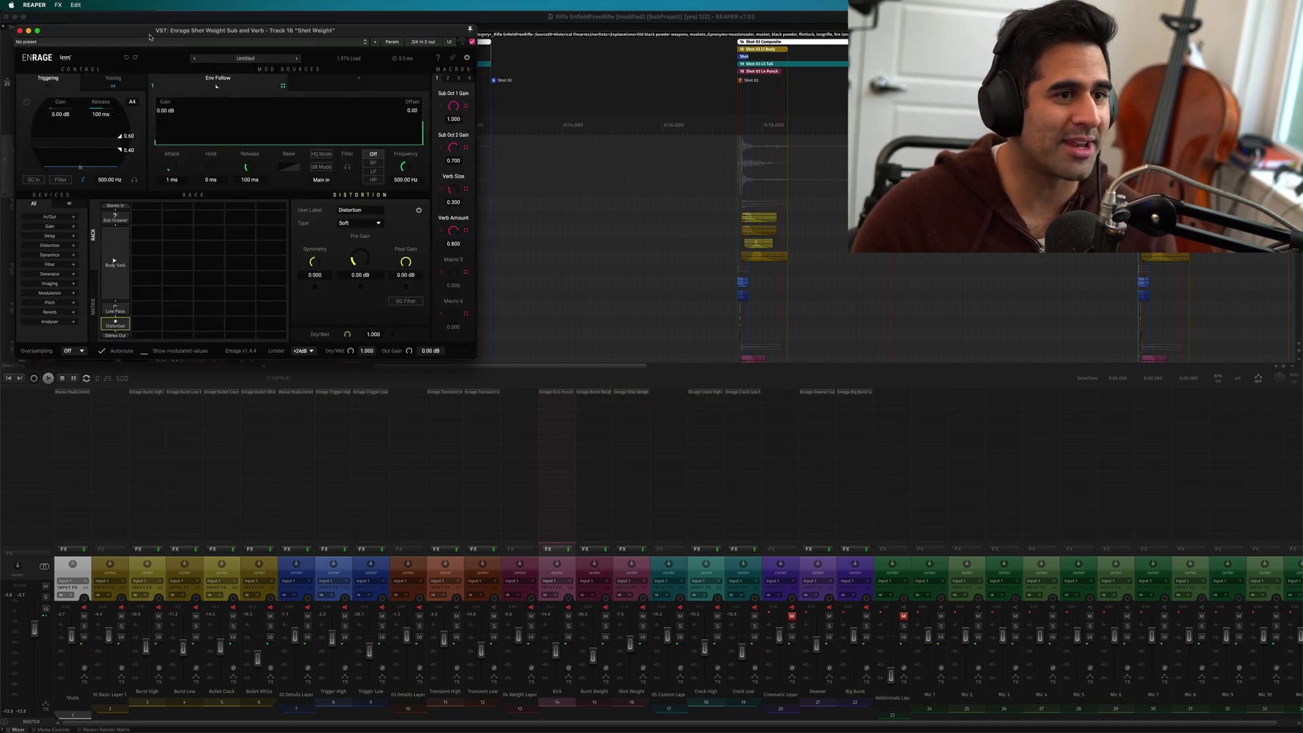
left_click_drag(150, 37, 329, 66)
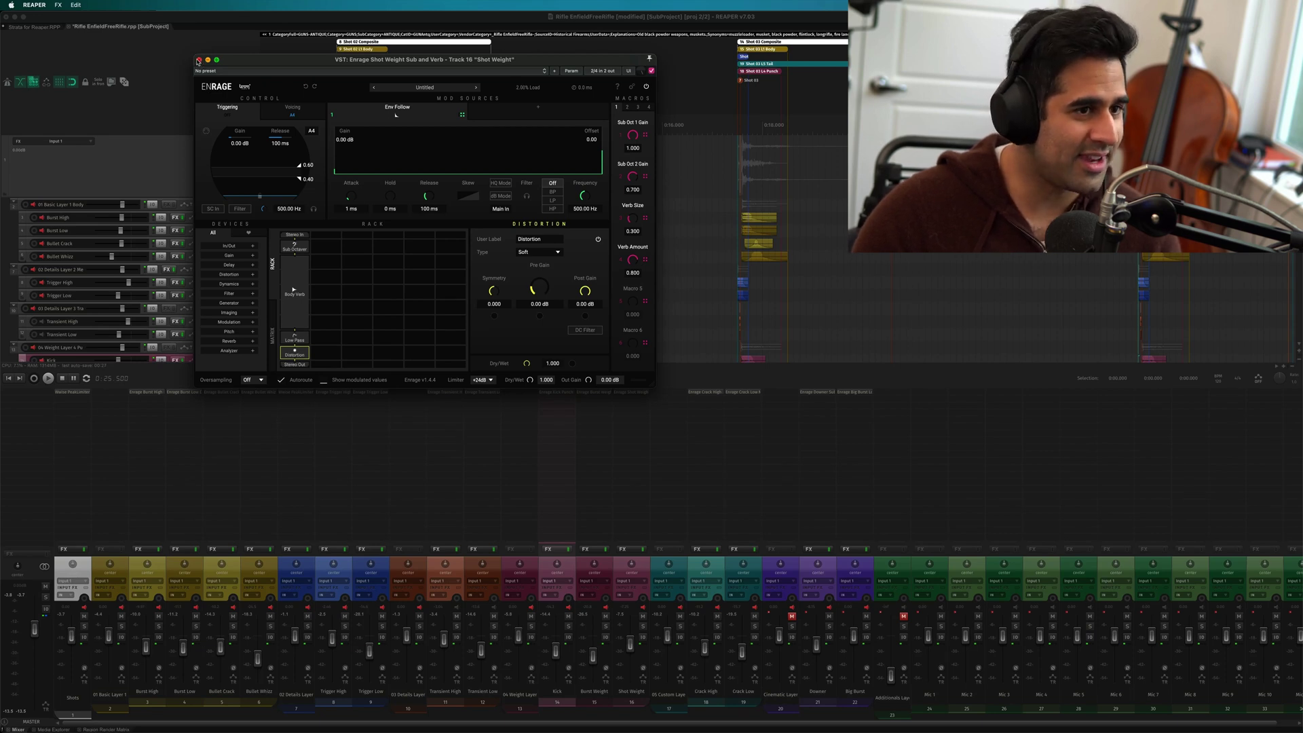
left_click(198, 59)
Examine how the items on the Basic, Details, Weight and Custom layer tracks are arranged within each shot in the arrange view.
scroll(658, 186, "down", 3)
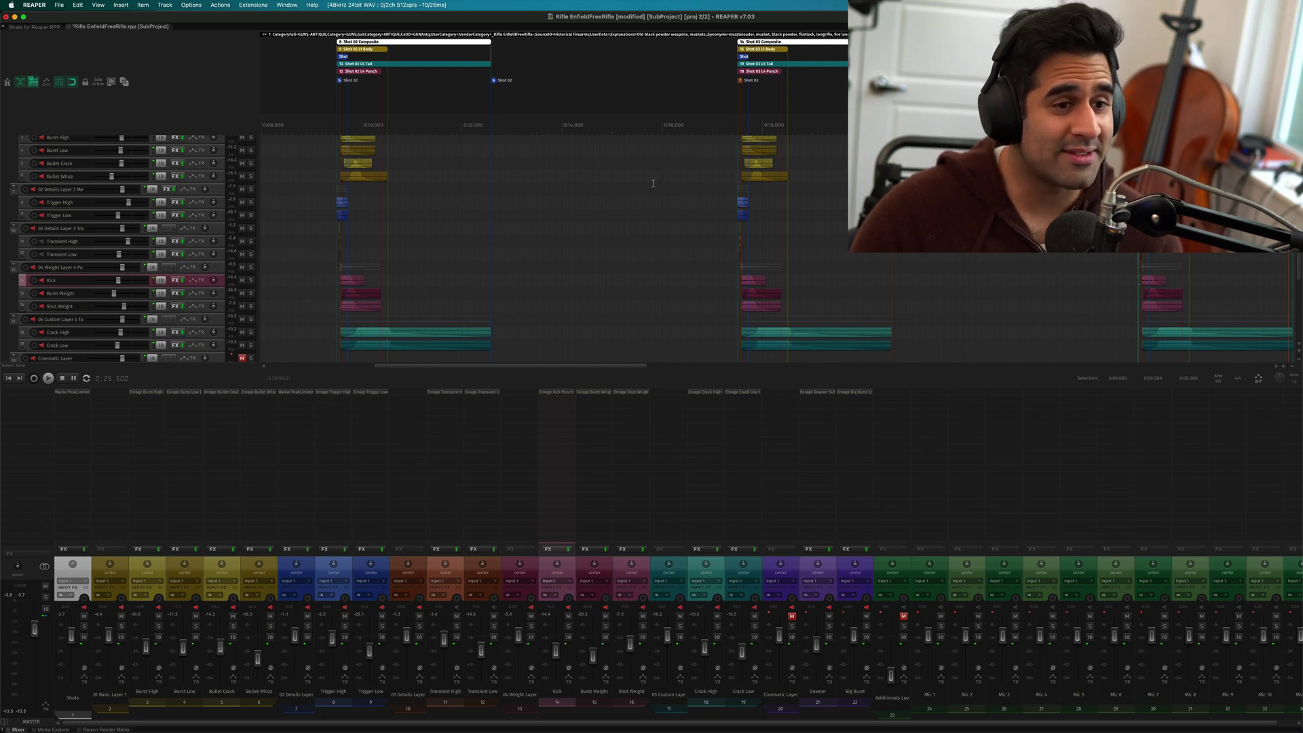
scroll(652, 183, "up", 2)
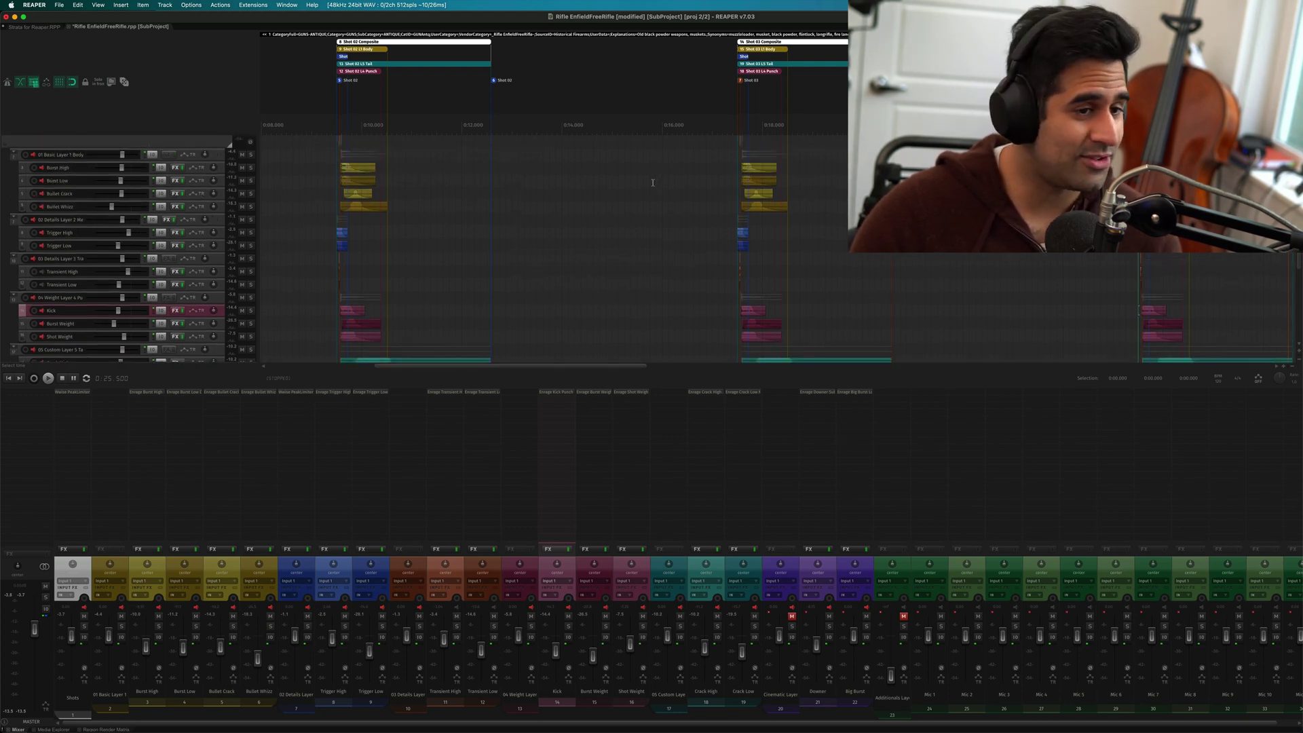
scroll(617, 186, "down", 2)
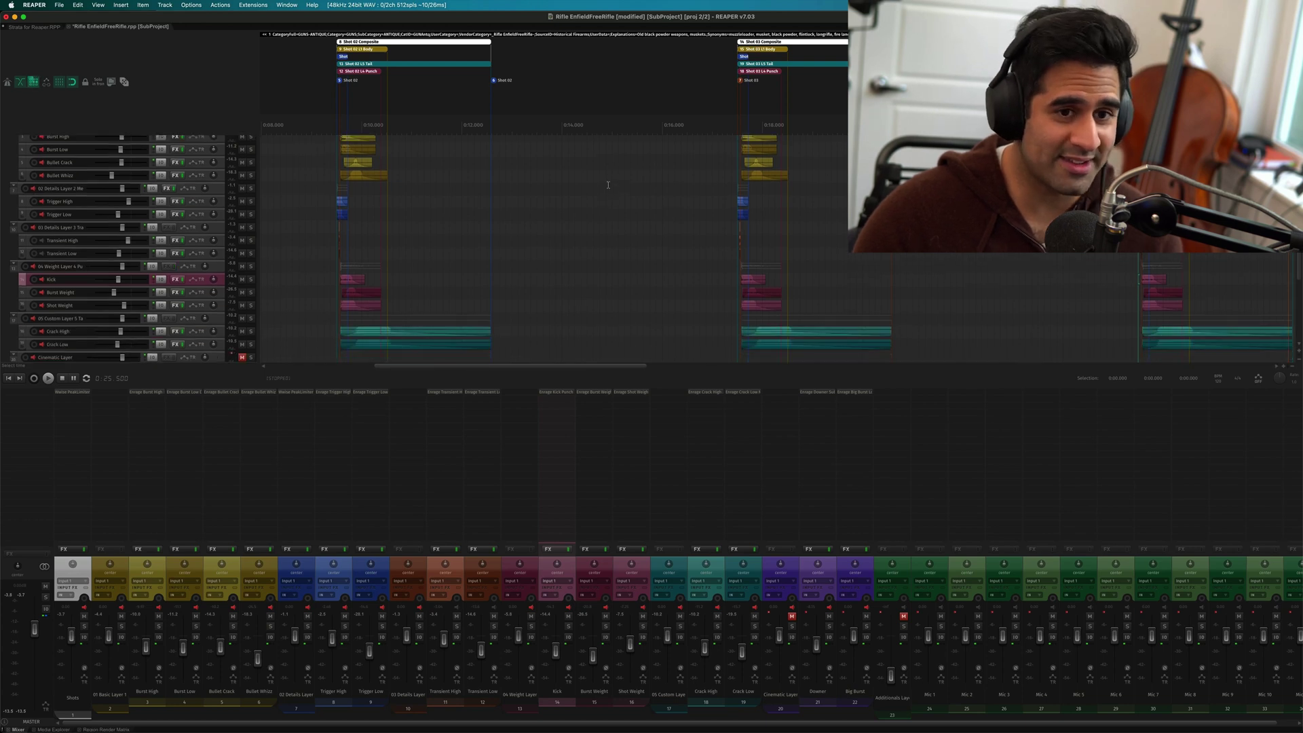
scroll(744, 247, "up", 2)
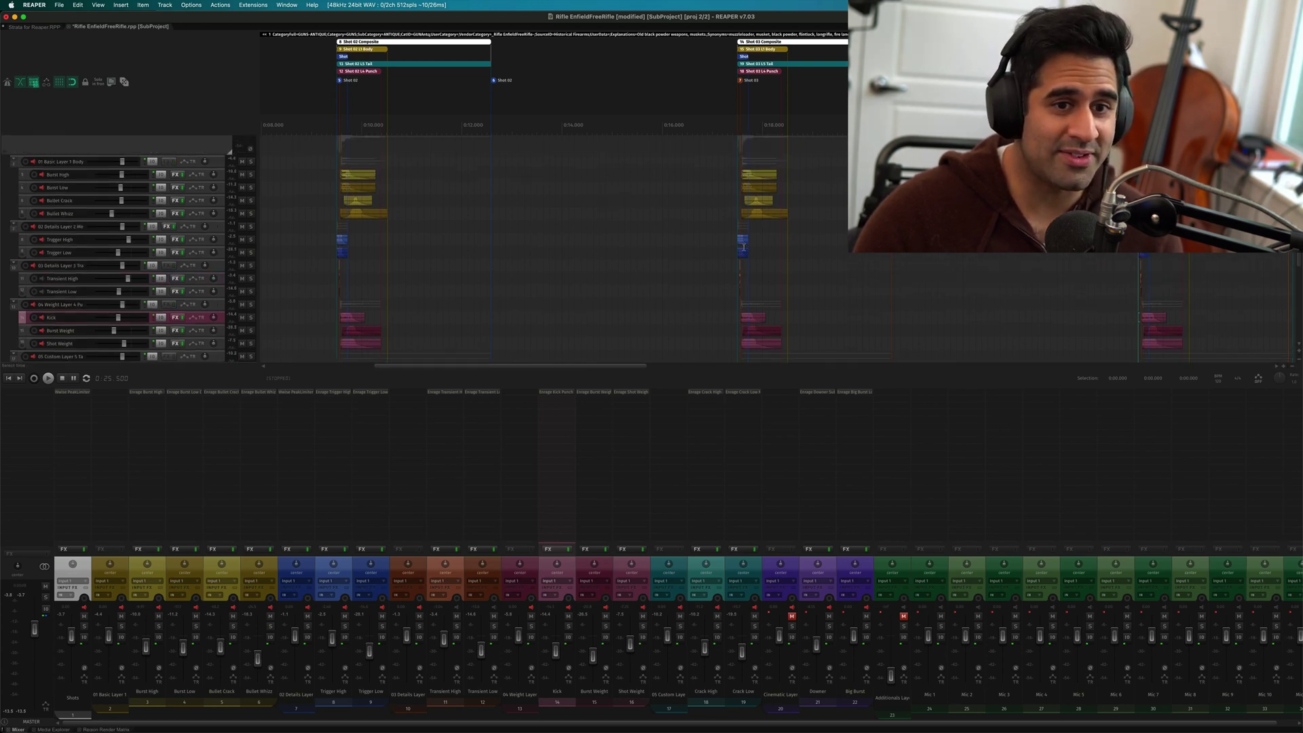
left_click_drag(787, 168, 690, 279)
left_click(697, 266)
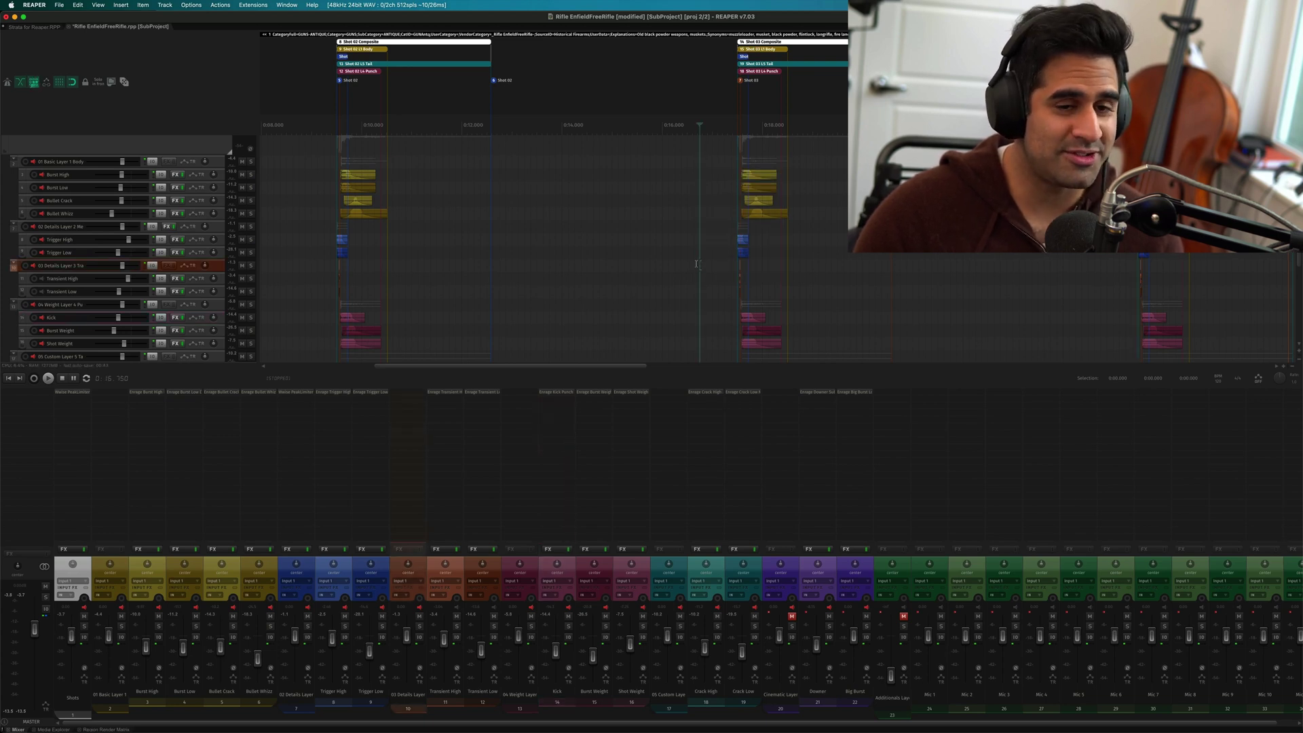
scroll(694, 262, "down", 3)
scroll(695, 262, "up", 2)
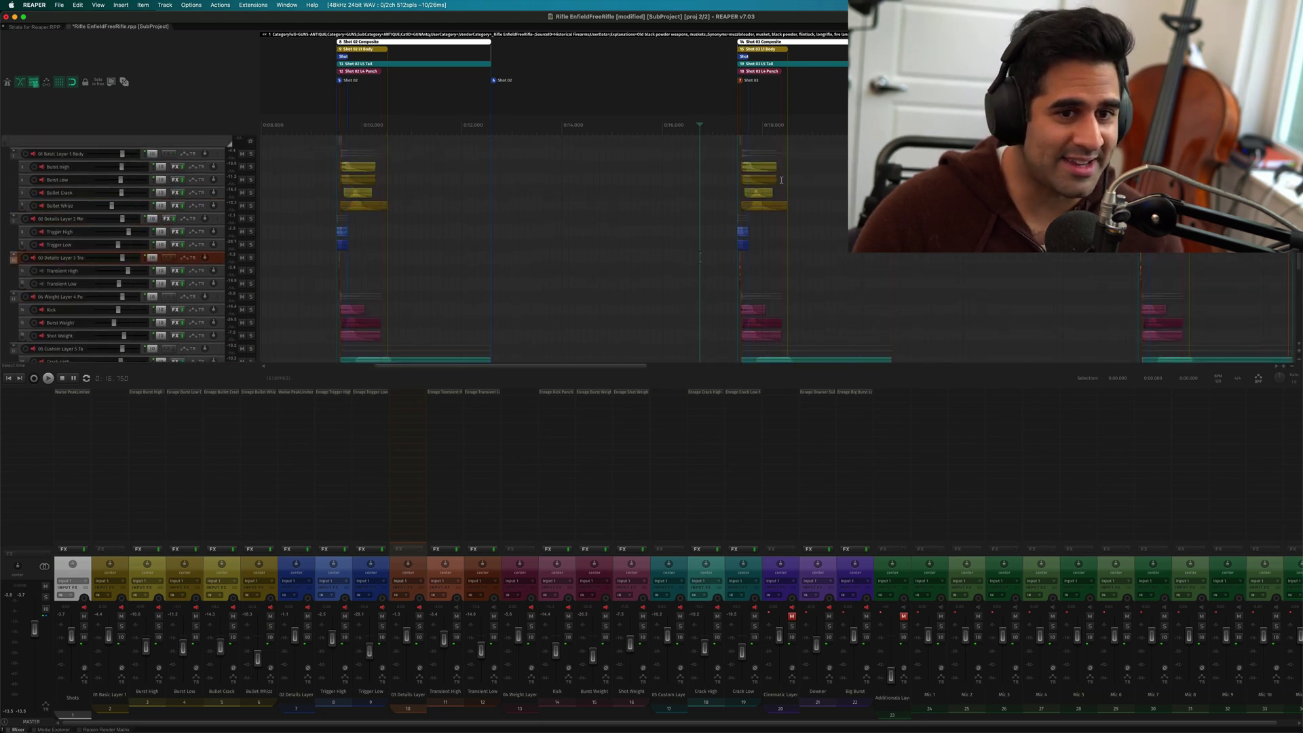
left_click_drag(782, 178, 780, 200)
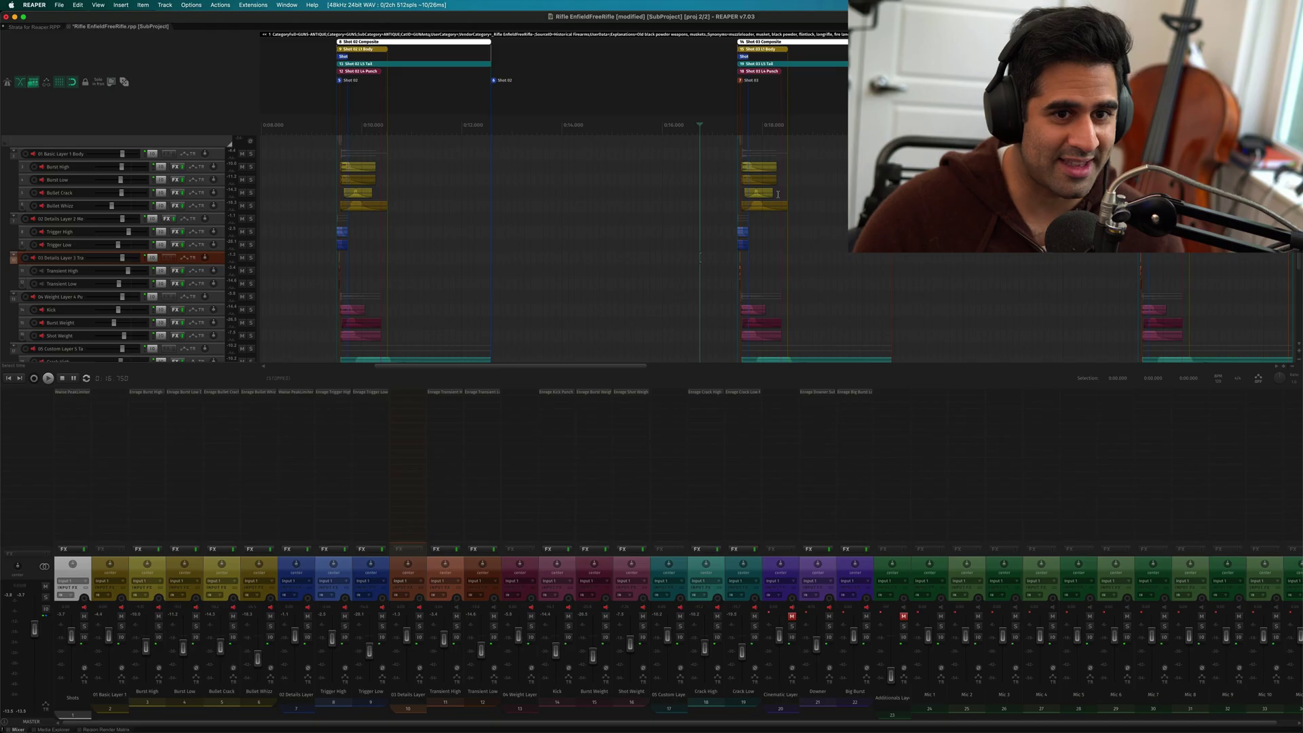